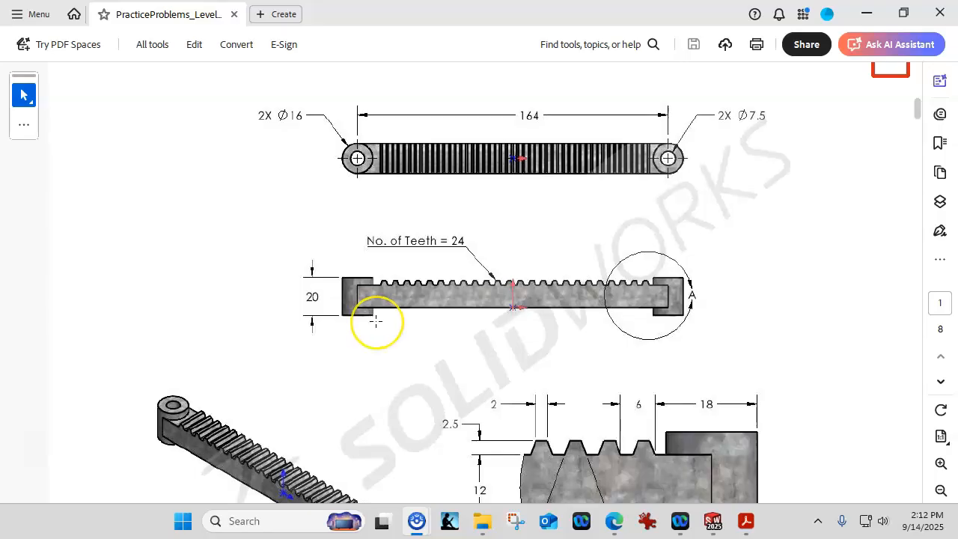
Scroll the PDF to the rack drawing and Practice Problem 3.1's 38144 mm³ target volume.
scroll(376, 320, up, 6)
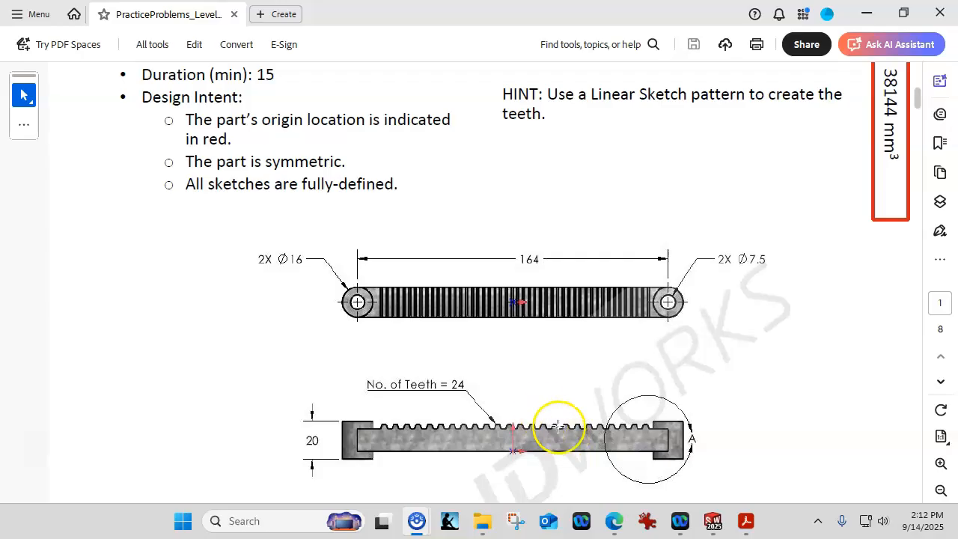
scroll(560, 416, down, 4)
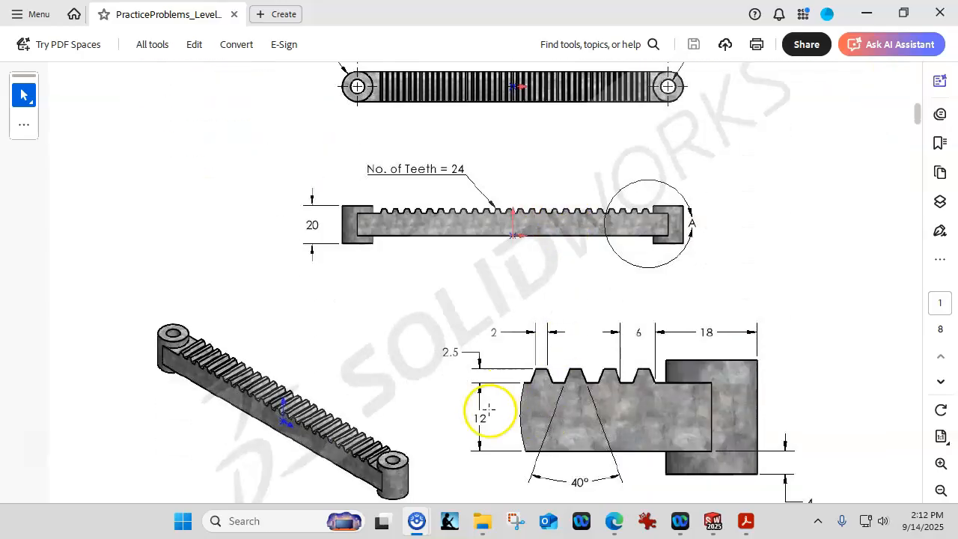
scroll(734, 385, up, 5)
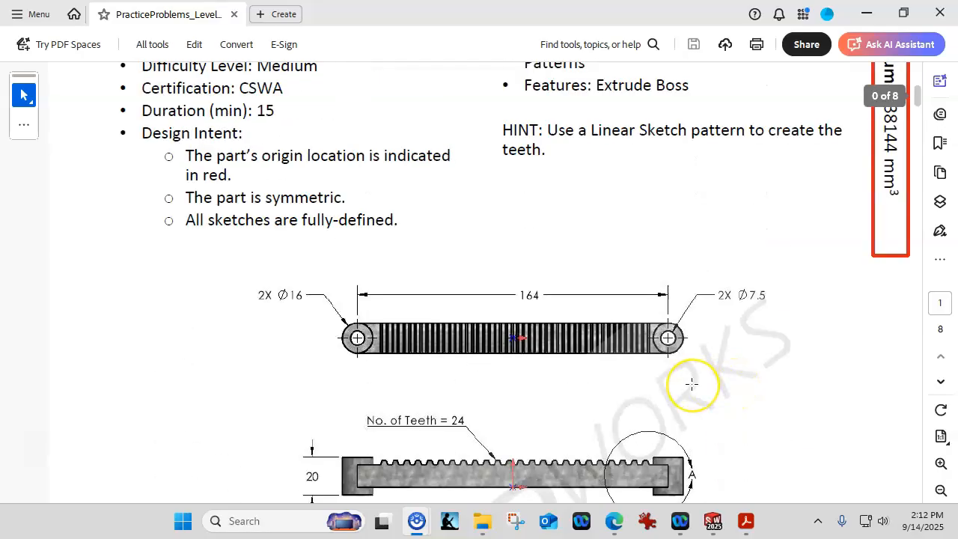
scroll(691, 382, up, 3)
scroll(691, 383, down, 1)
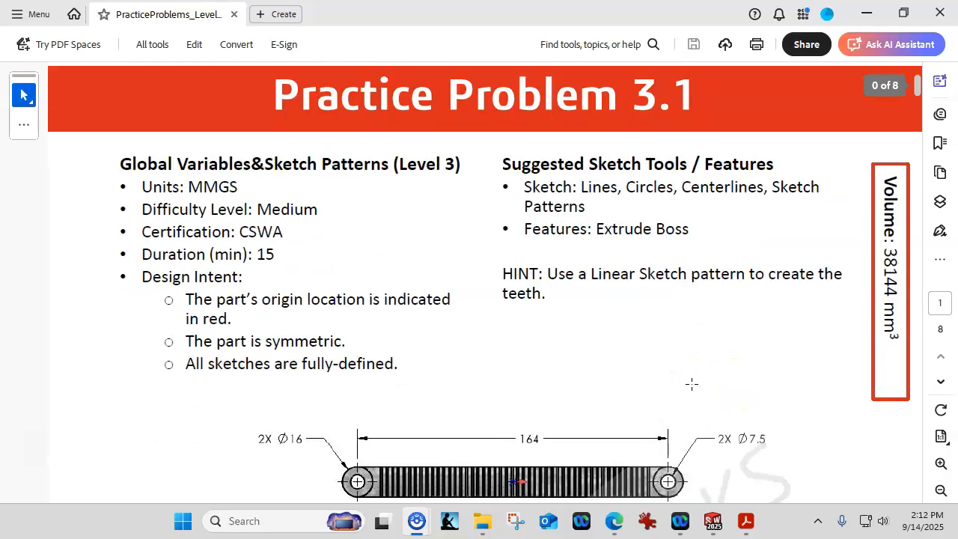
Study the isometric view and Detail A tooth dimensions, then move Acrobat aside to show SOLIDWORKS.
scroll(692, 384, up, 3)
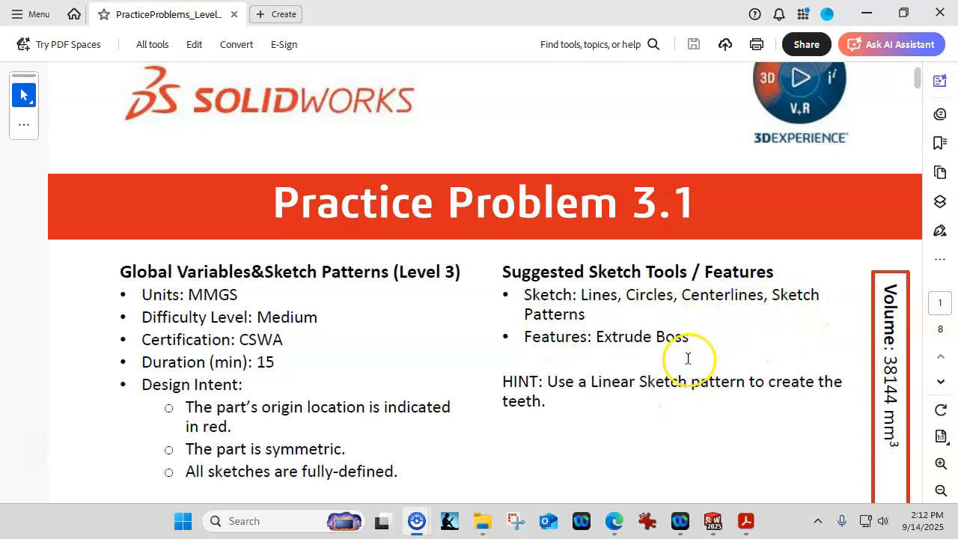
scroll(603, 376, down, 9)
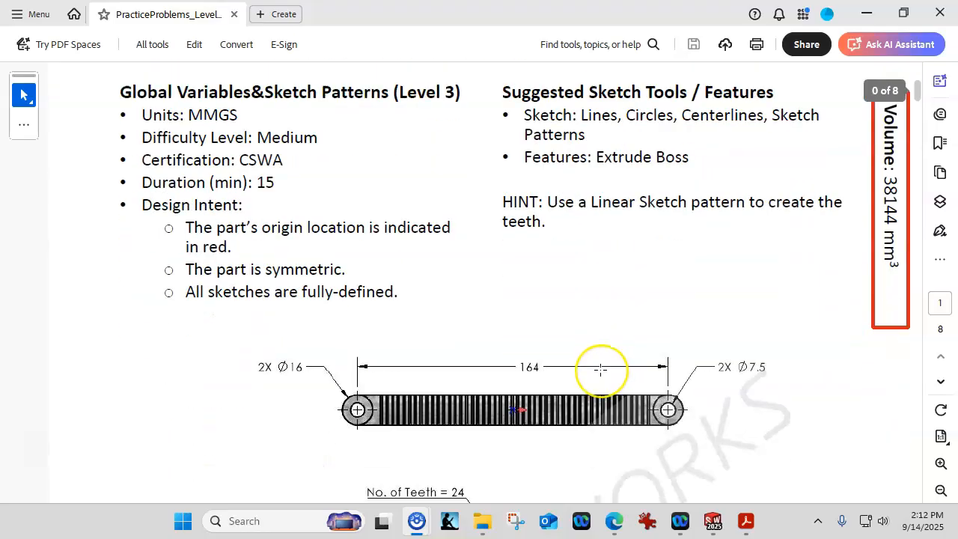
scroll(600, 369, down, 2)
scroll(599, 365, down, 2)
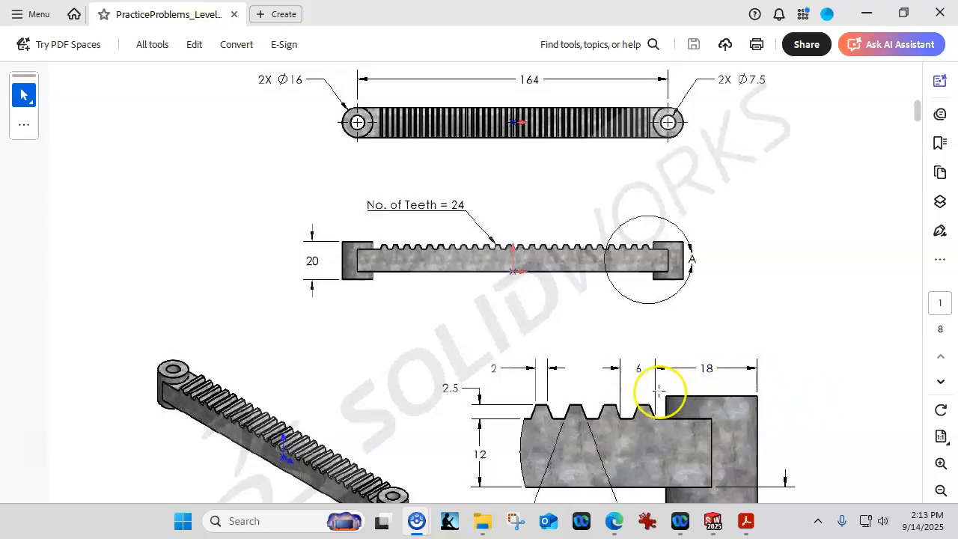
scroll(685, 383, down, 2)
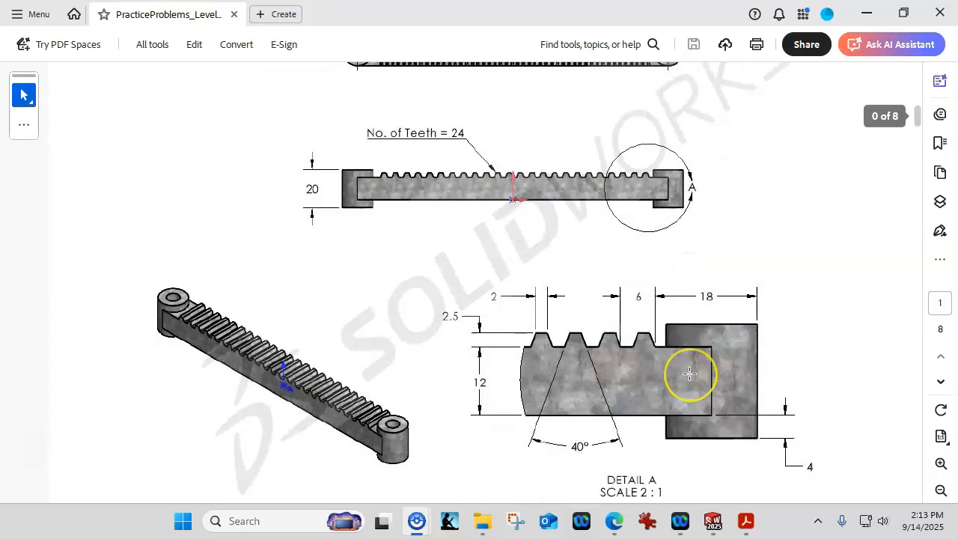
scroll(675, 387, down, 1)
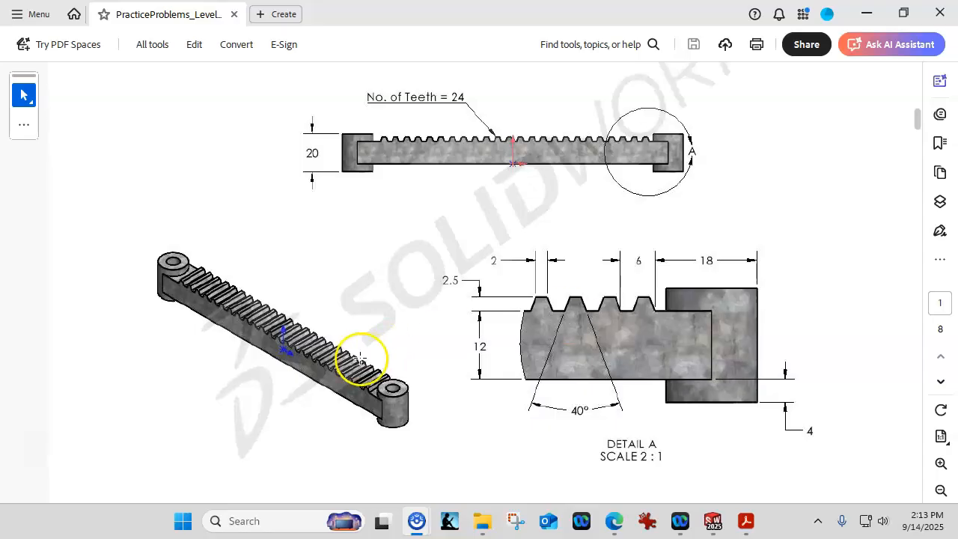
scroll(447, 312, up, 5)
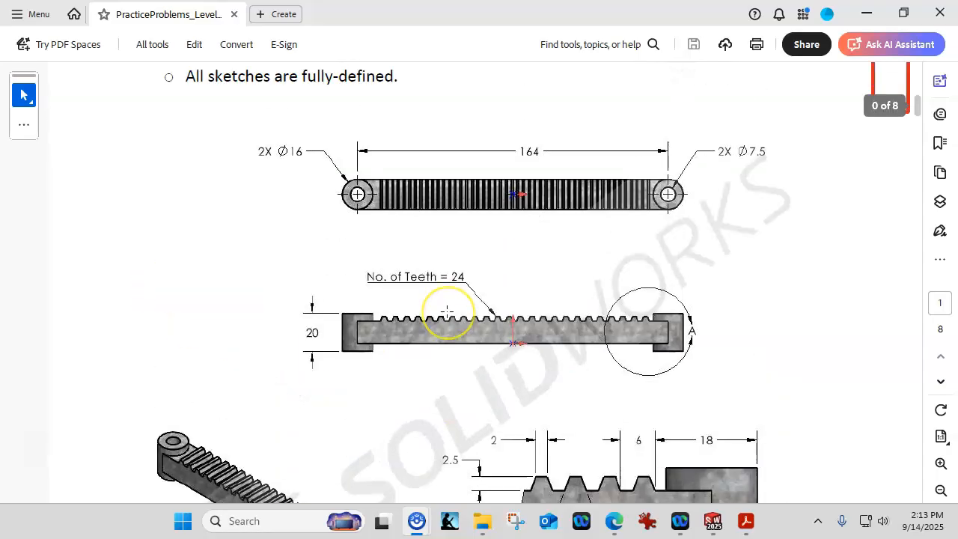
scroll(447, 311, up, 2)
scroll(447, 312, down, 6)
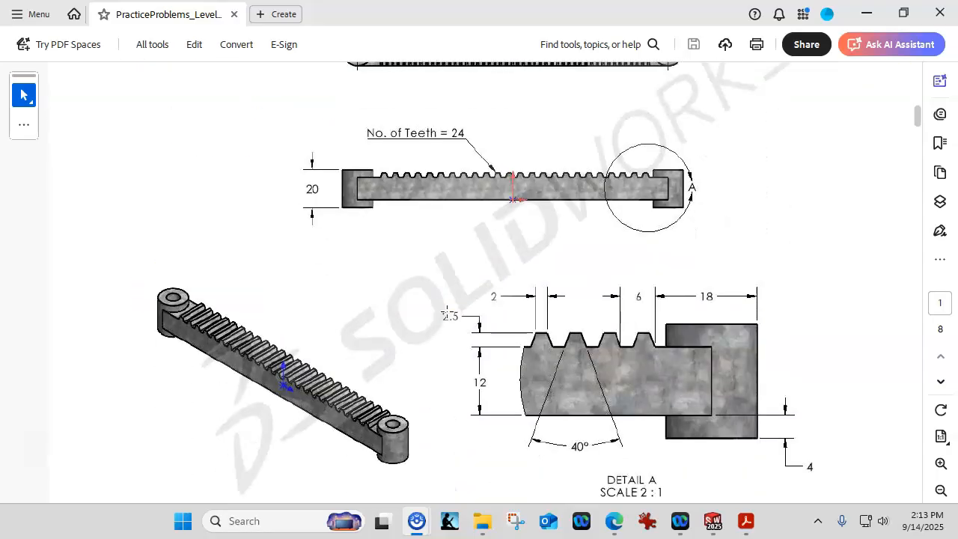
scroll(434, 313, down, 1)
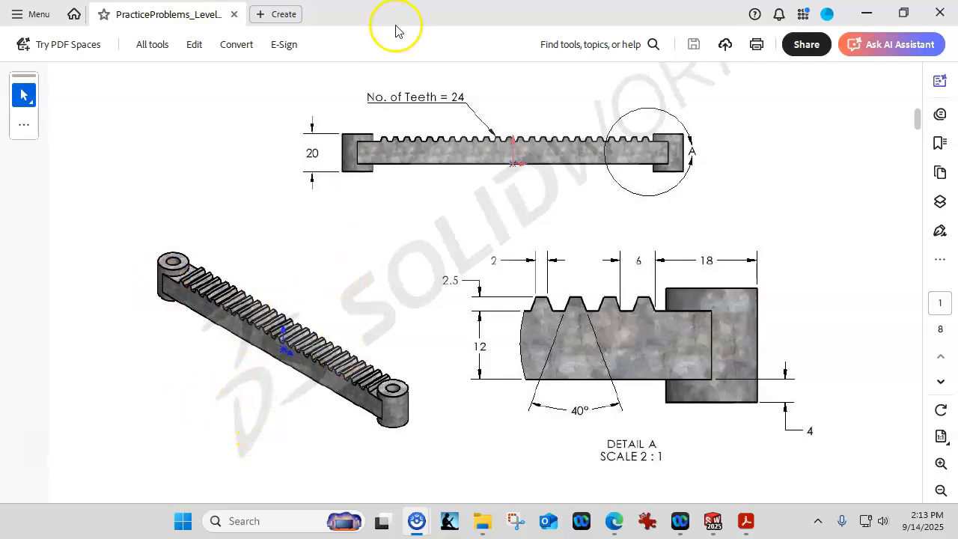
drag(375, 16, 957, 127)
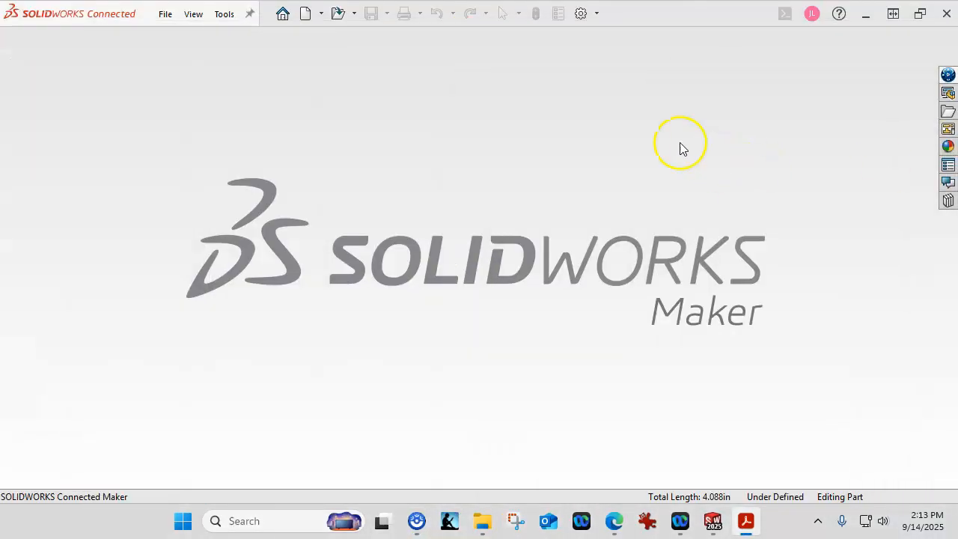
Create a new part from the mPart mm template and start a sketch on the Top Plane.
click(306, 13)
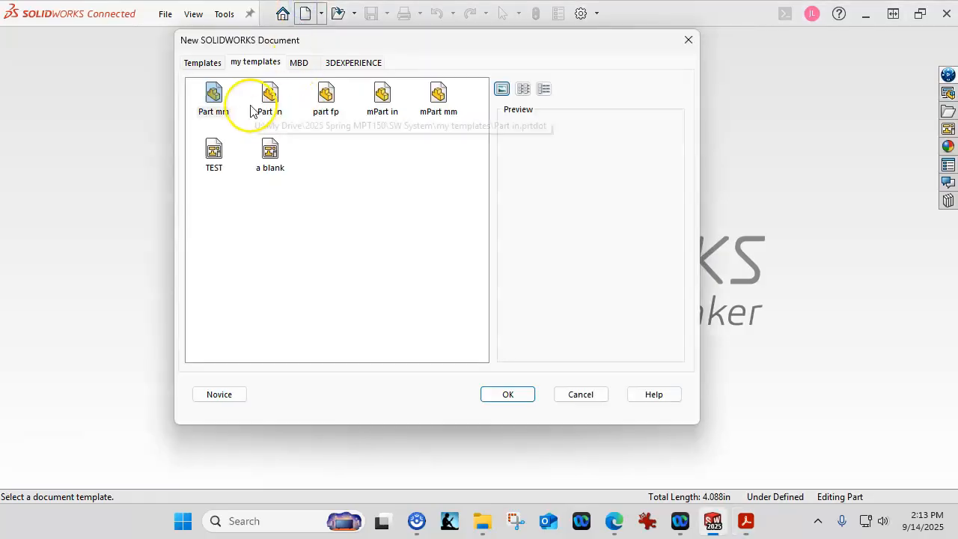
double_click(438, 96)
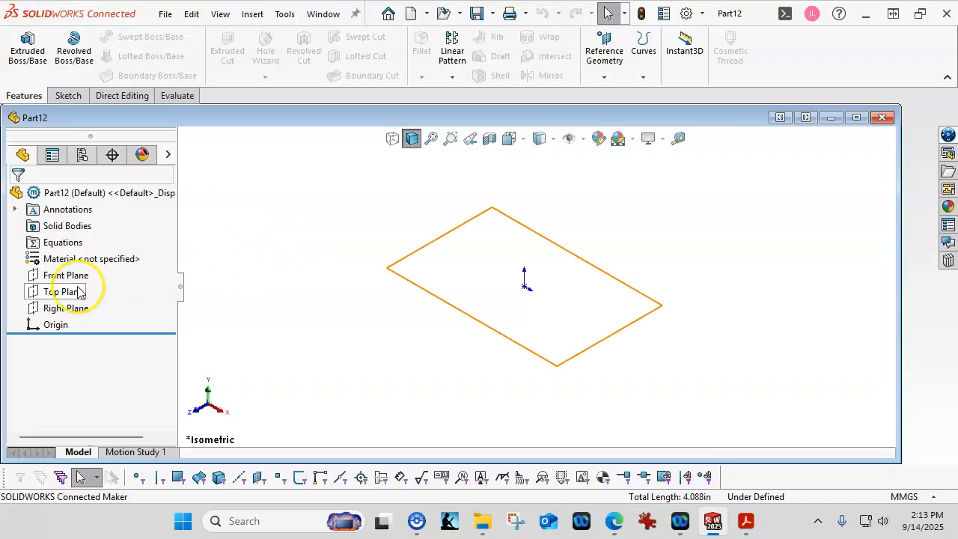
click(67, 292)
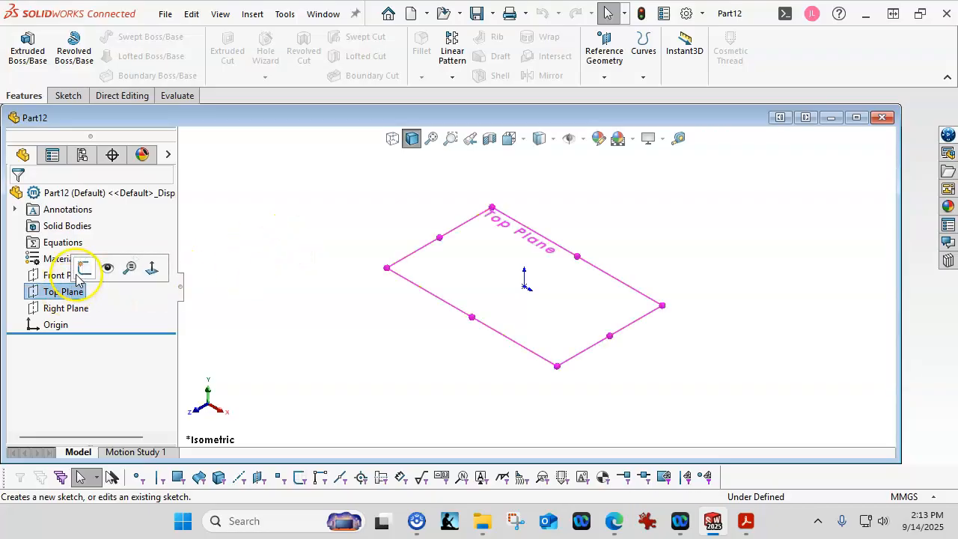
click(85, 268)
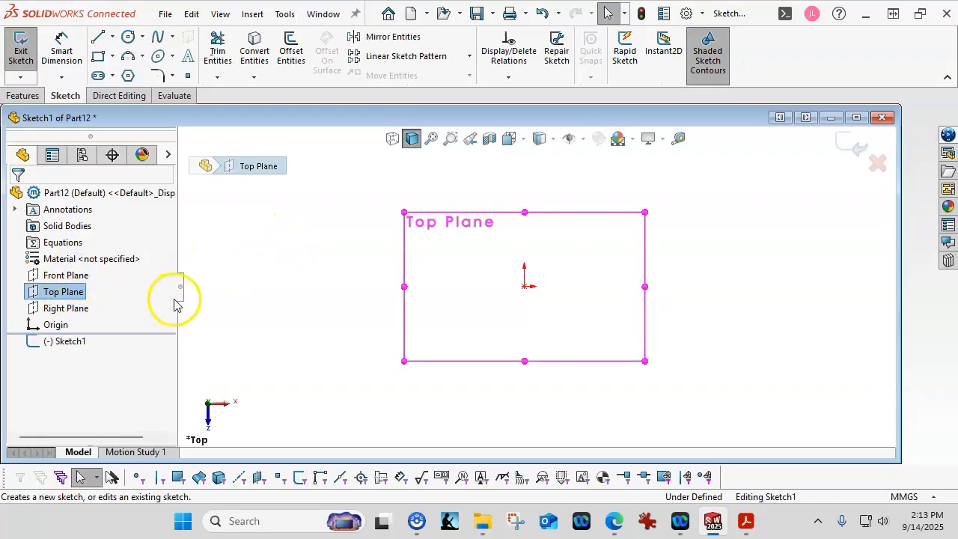
Draw a center rectangle centred on the sketch origin.
click(104, 59)
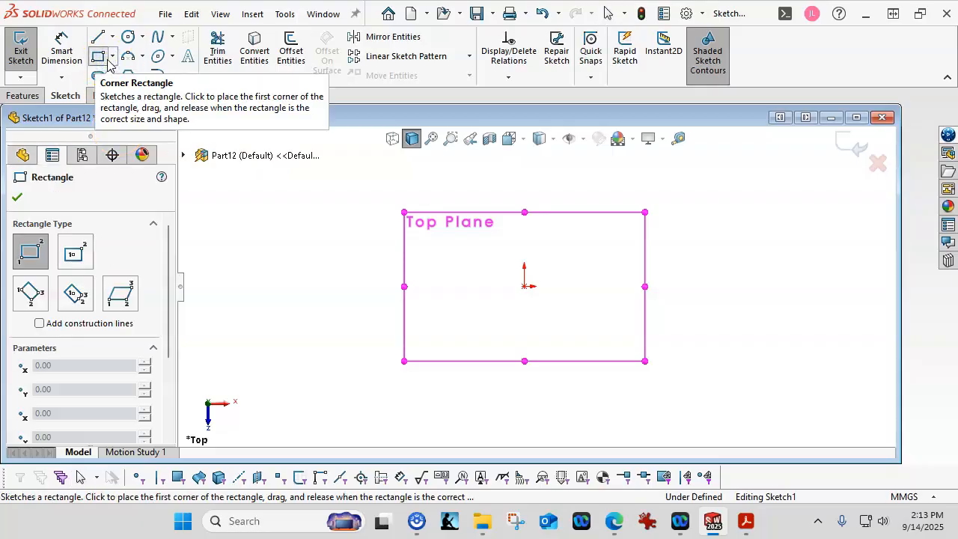
click(110, 57)
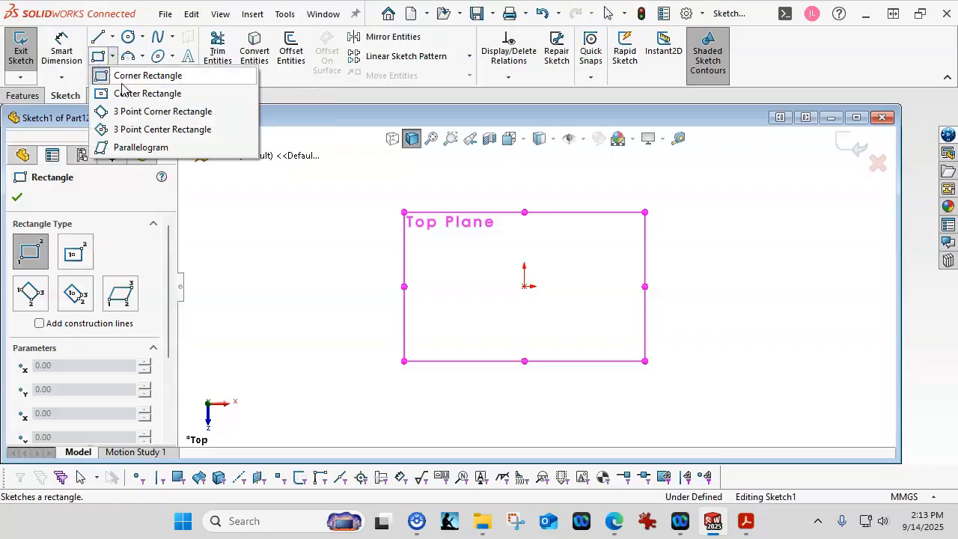
click(124, 94)
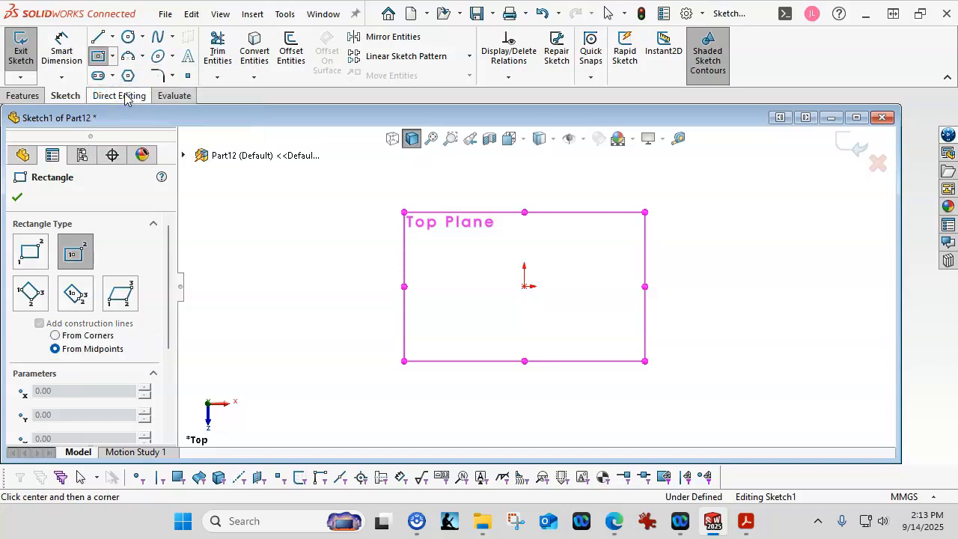
click(126, 102)
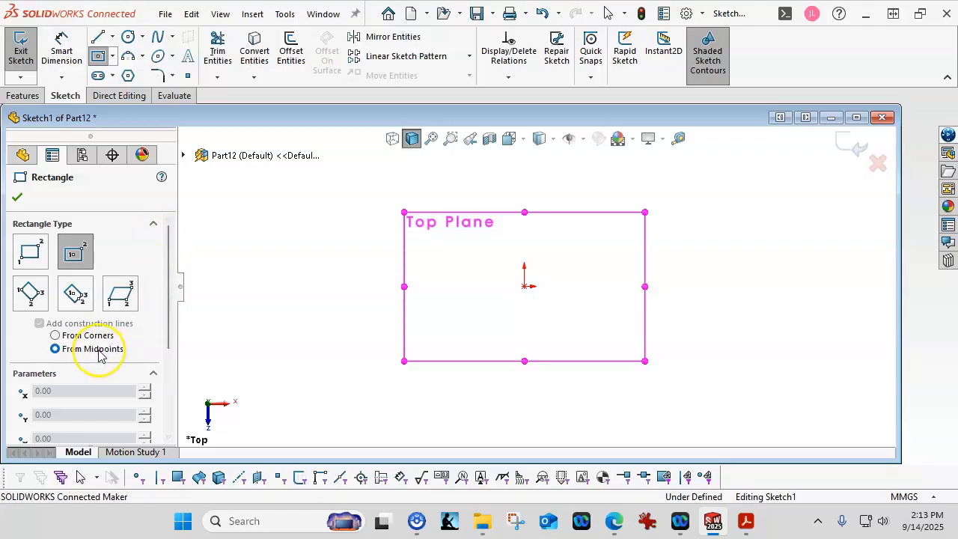
click(525, 285)
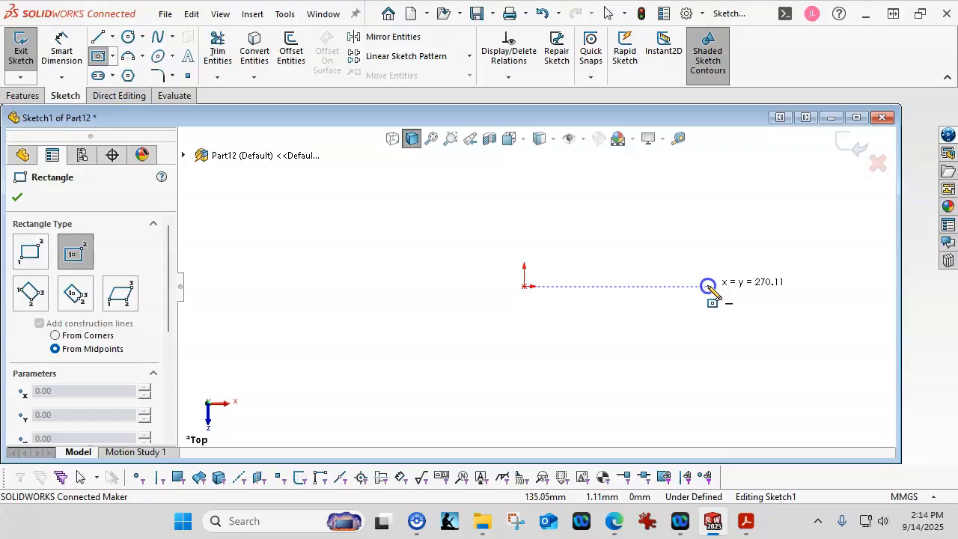
click(724, 286)
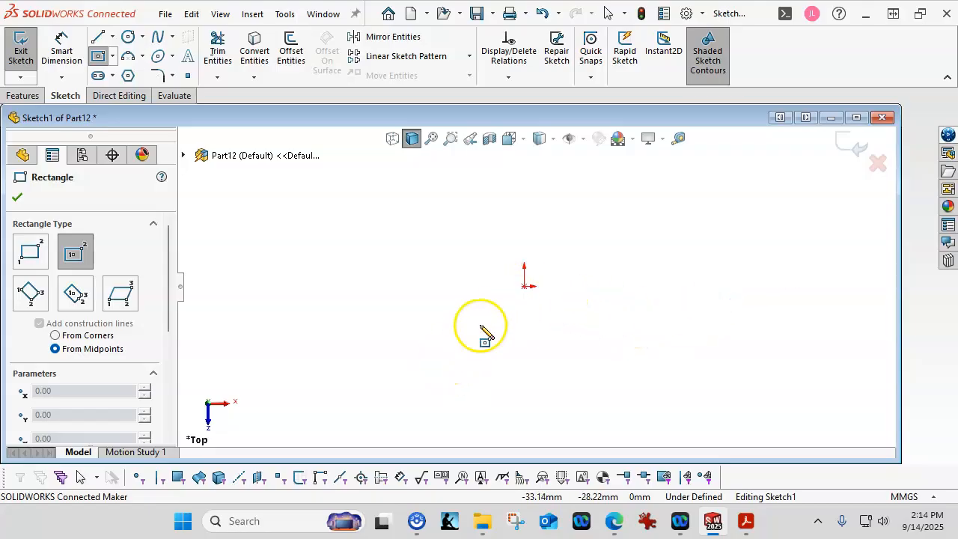
mouse_move(524, 286)
mouse_down()
mouse_move(471, 338)
mouse_move(327, 341)
mouse_move(283, 368)
mouse_move(264, 366)
mouse_move(309, 361)
mouse_up()
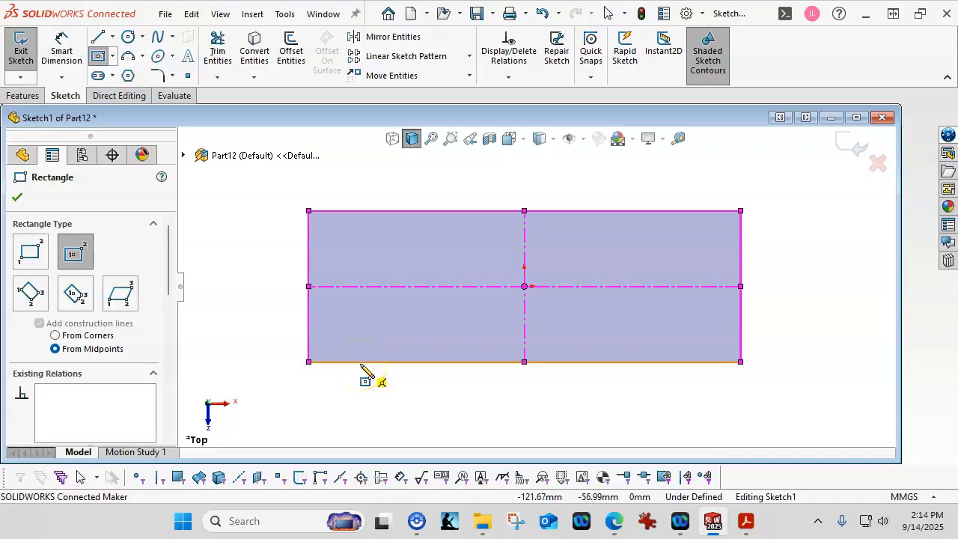
Dimension the rectangle 134 mm wide and 16 mm high, then start a circle at the right-edge midpoint.
click(63, 48)
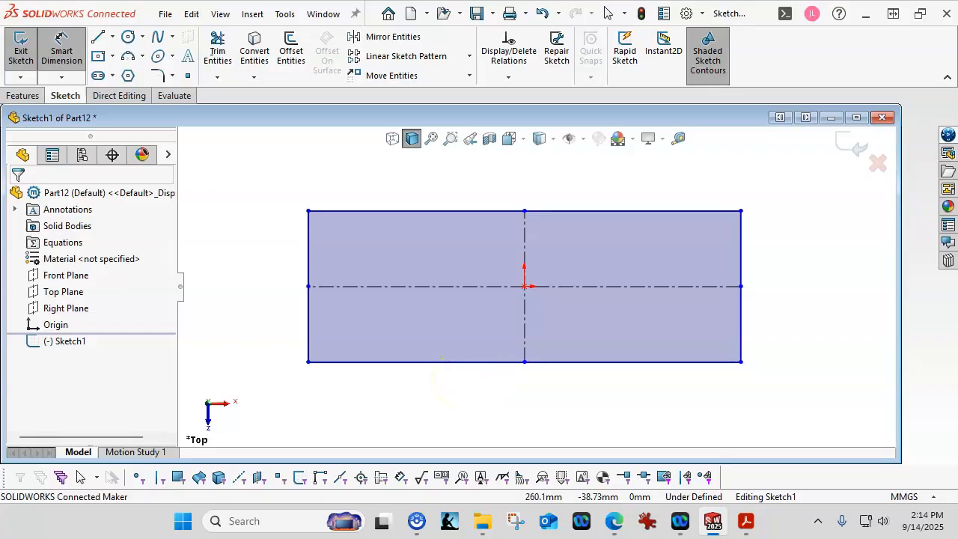
click(458, 364)
click(472, 396)
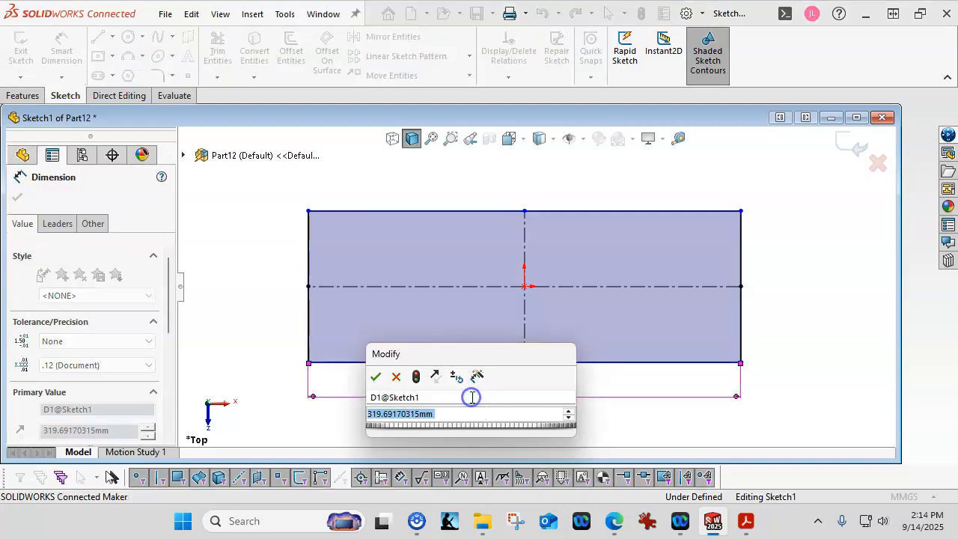
text(134)
key(Return)
click(360, 351)
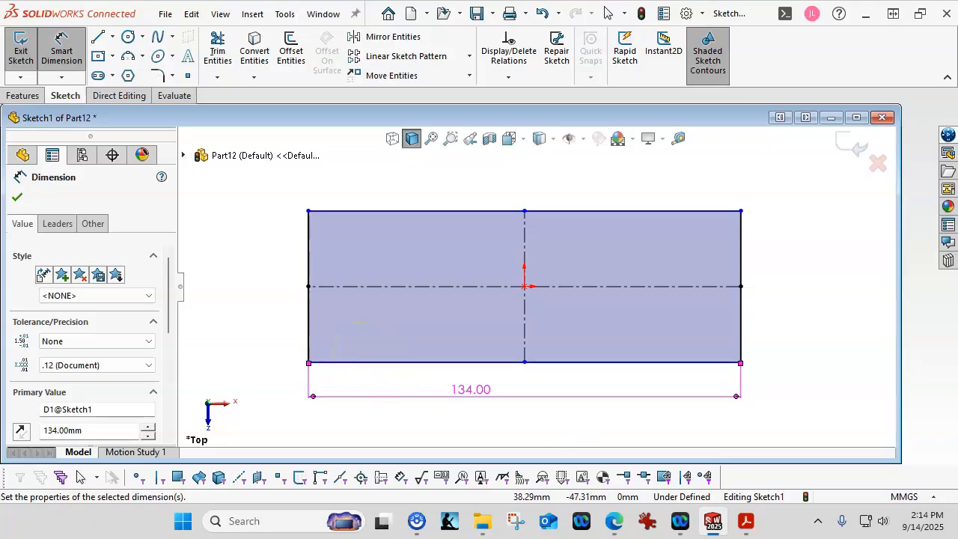
click(742, 276)
click(834, 298)
text(16)
key(Return)
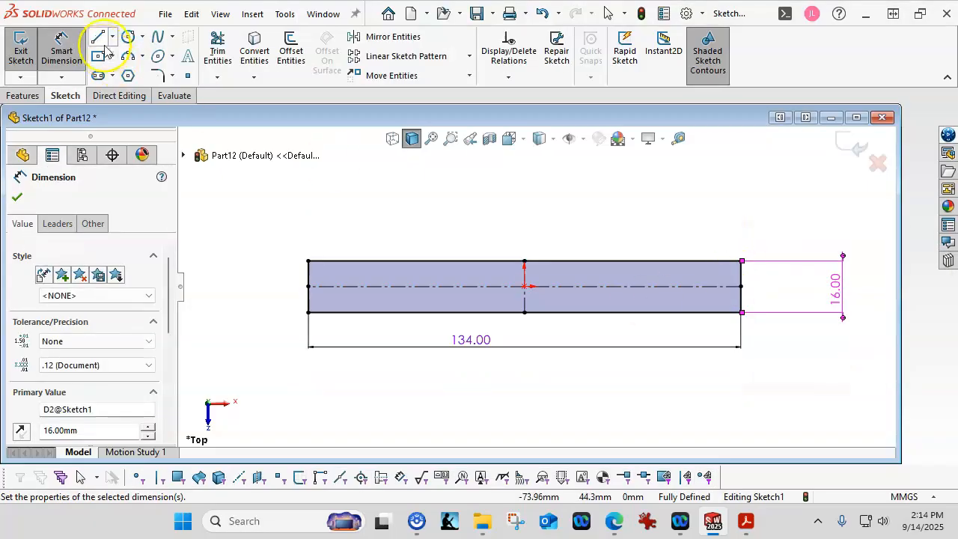
click(128, 37)
click(742, 286)
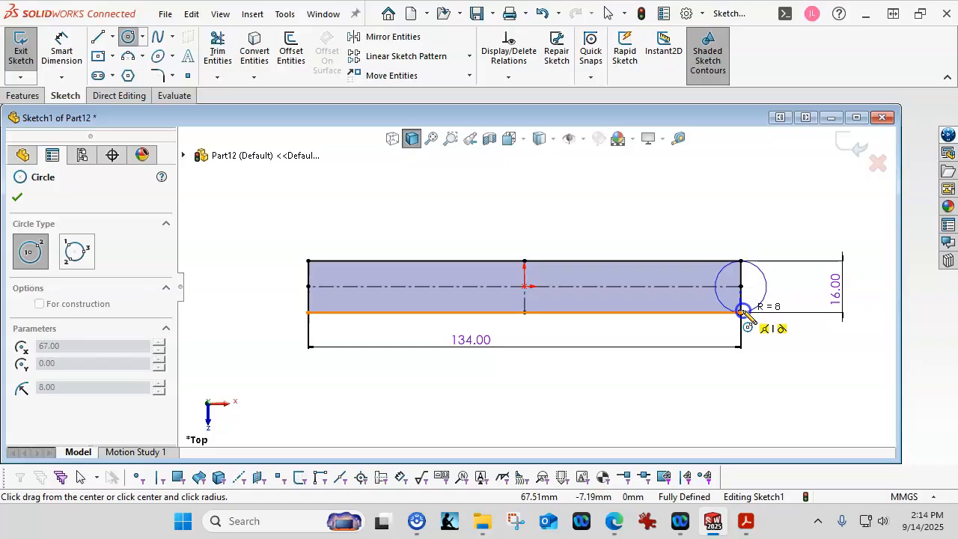
Draw R8 circles at the right and left ends of the rectangle.
click(743, 311)
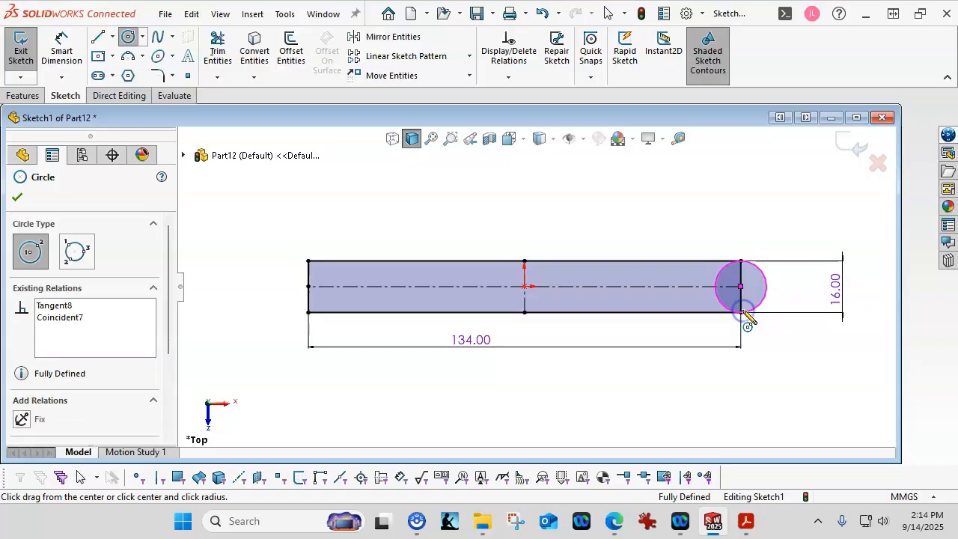
click(309, 286)
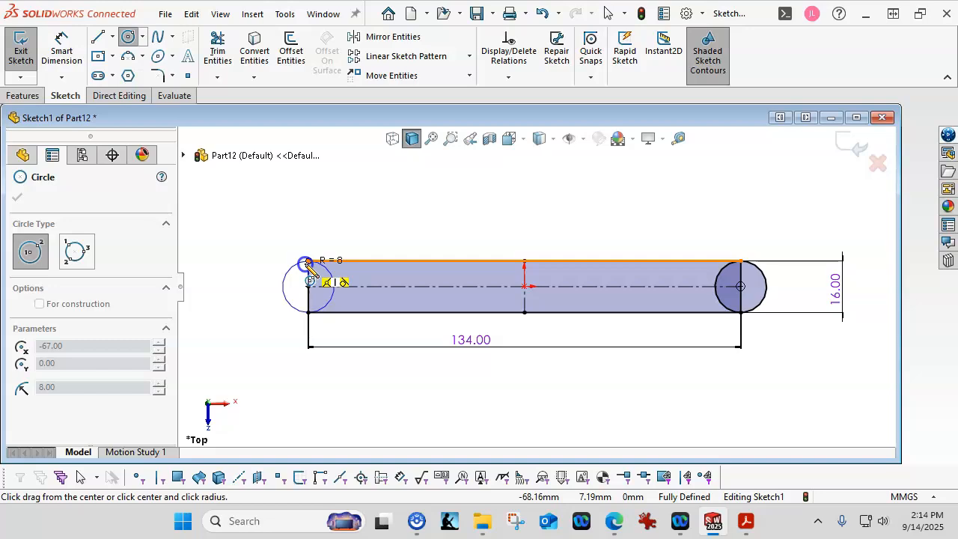
click(308, 262)
right_click(429, 216)
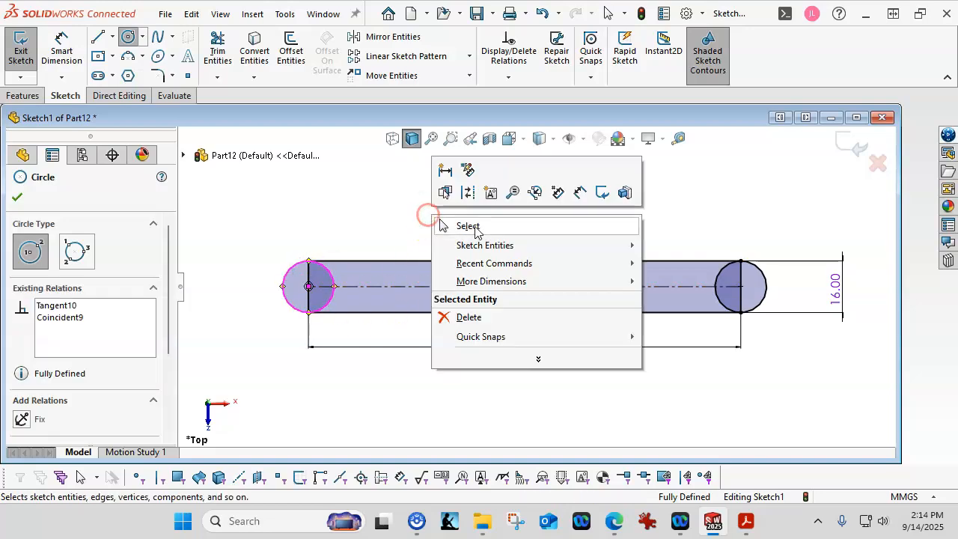
click(475, 227)
scroll(474, 232, down, 1)
Add a small hole circle at the centre of each end arc.
click(128, 37)
click(286, 295)
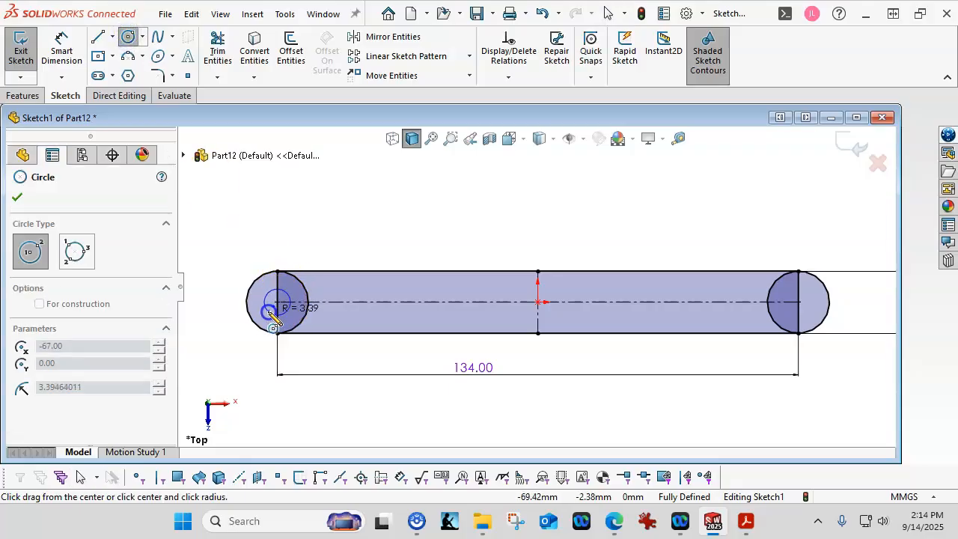
click(274, 320)
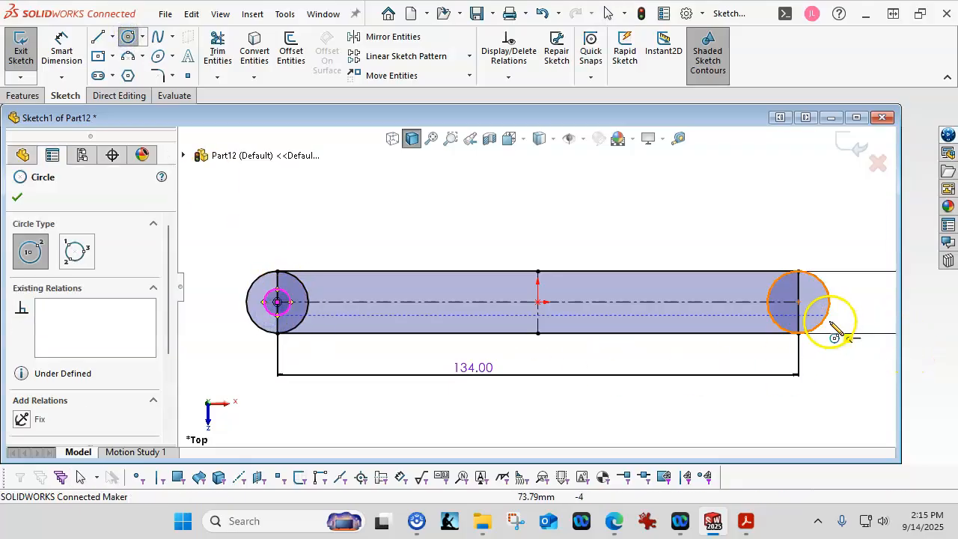
click(799, 303)
click(814, 316)
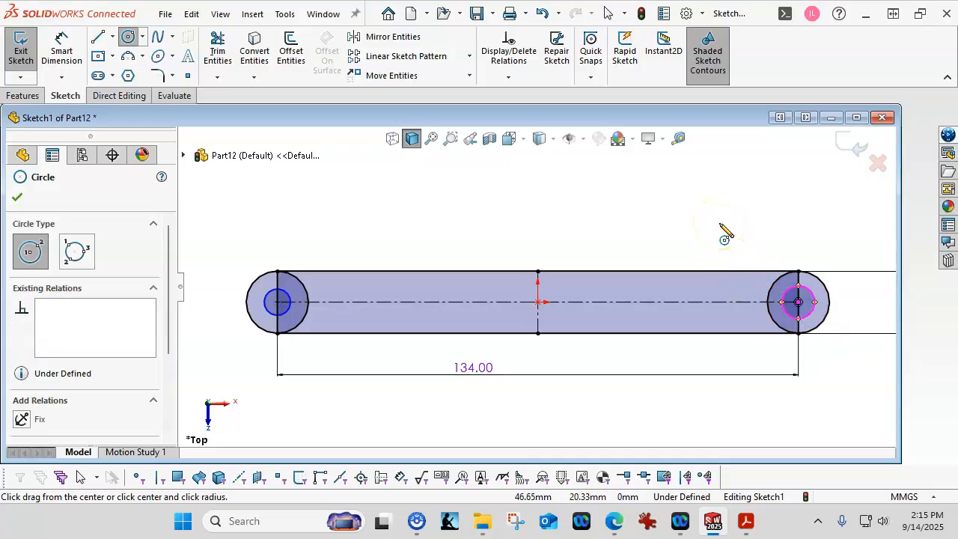
key(Escape)
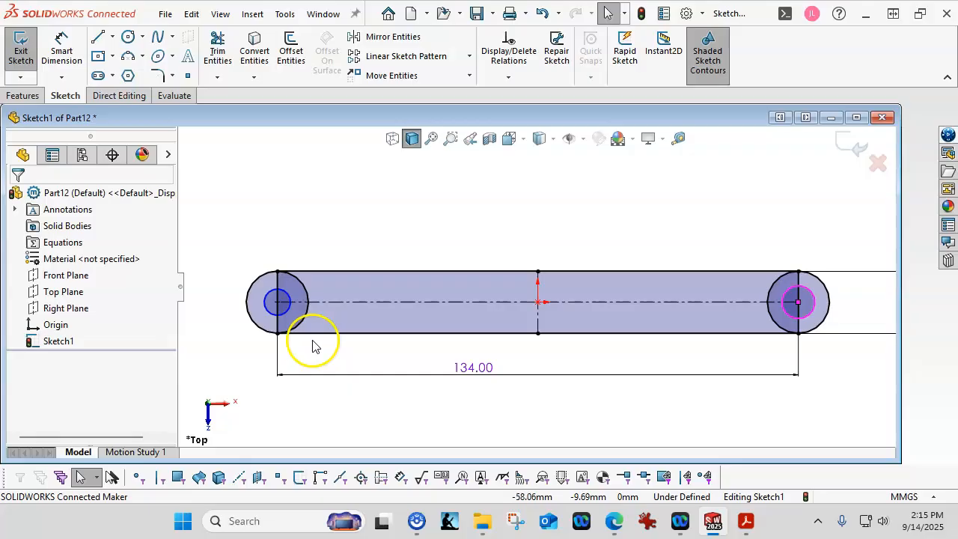
Make the two hole circles equal and dimension the left one to Ø7.5 mm.
ctrl+click(290, 315)
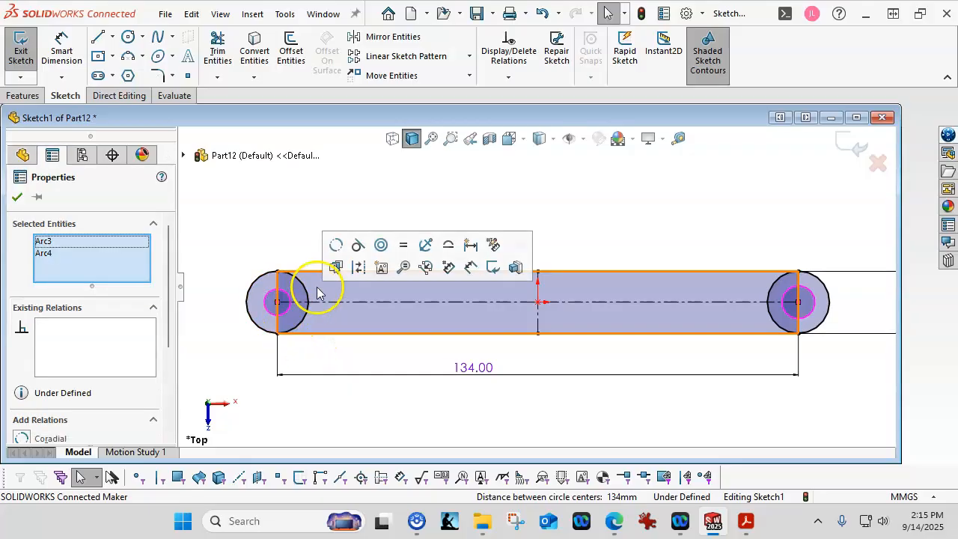
click(403, 246)
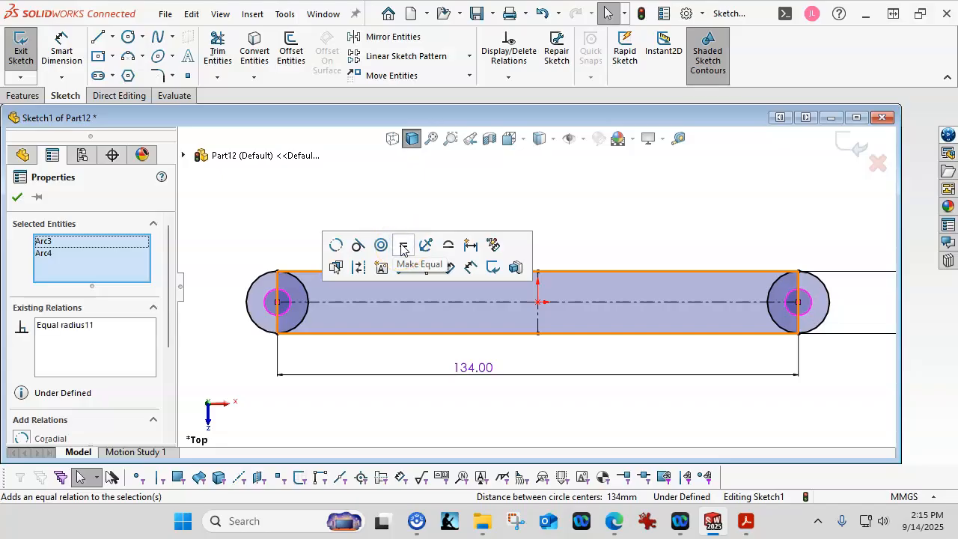
click(63, 49)
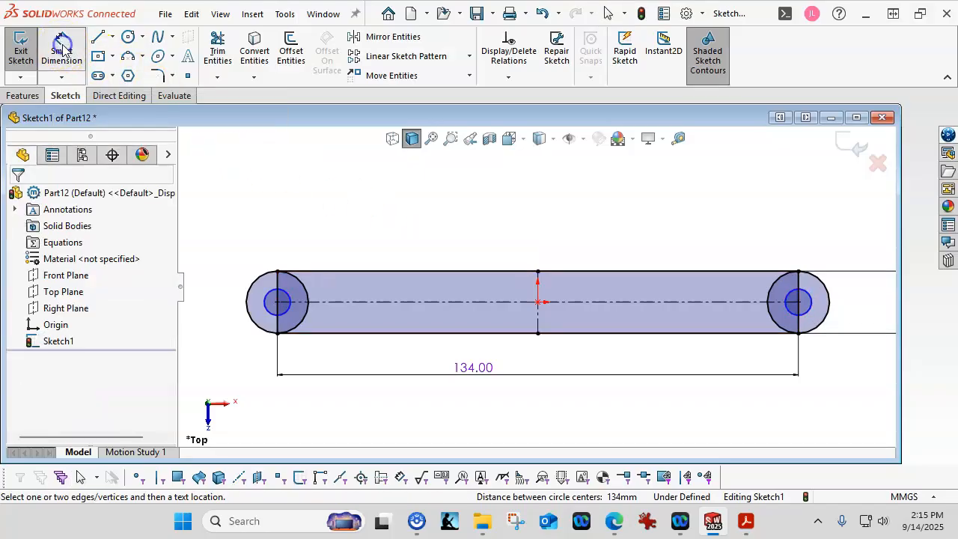
click(286, 301)
click(360, 251)
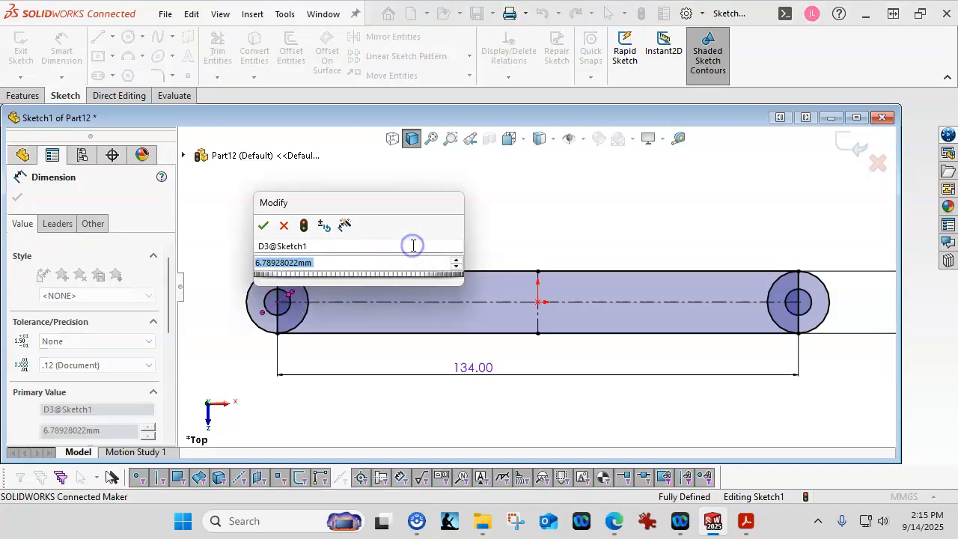
text(7.5)
key(Return)
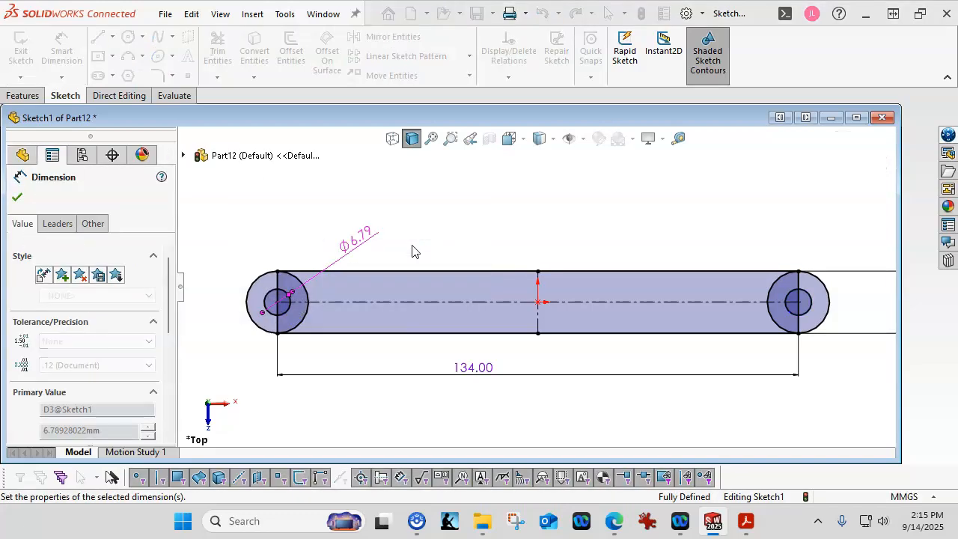
right_click(470, 211)
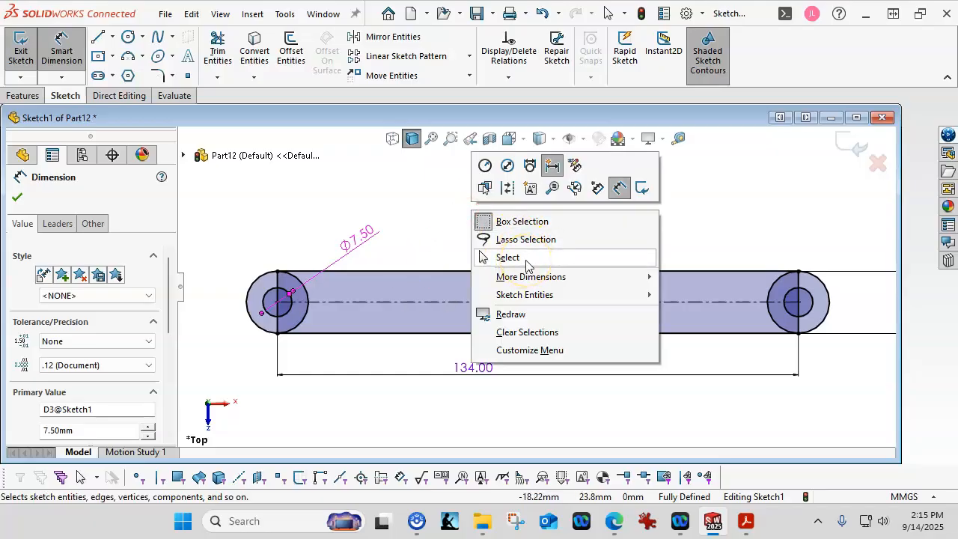
click(528, 265)
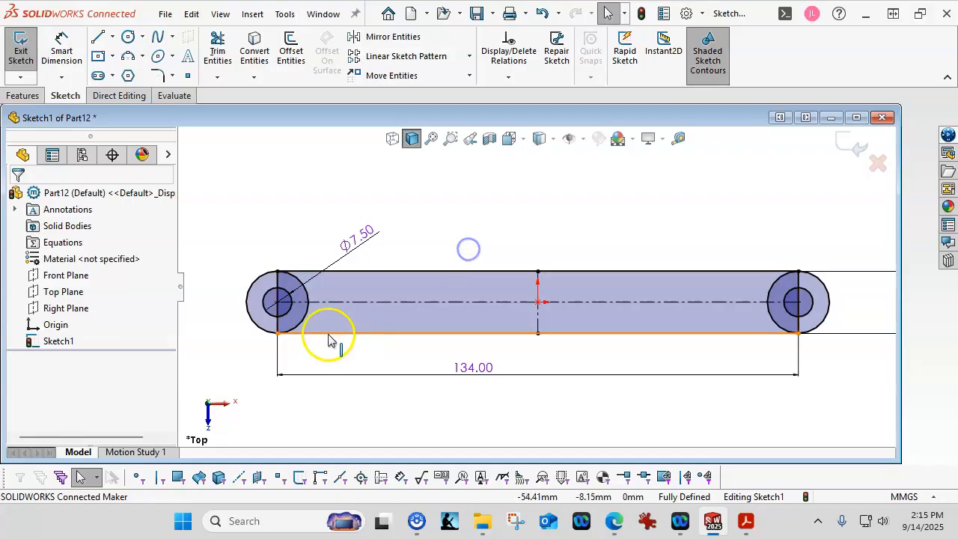
Convert the left and right vertical end lines into construction lines.
click(798, 322)
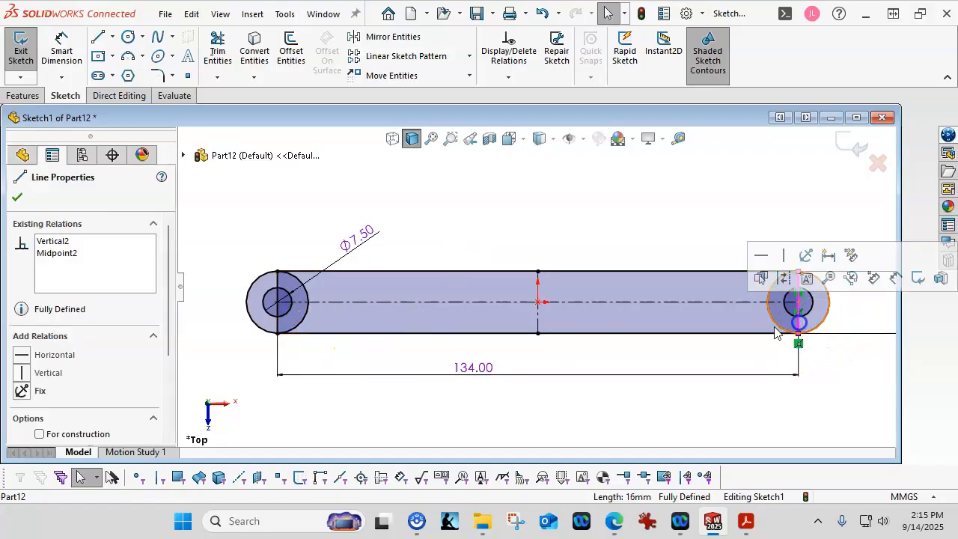
ctrl+click(278, 309)
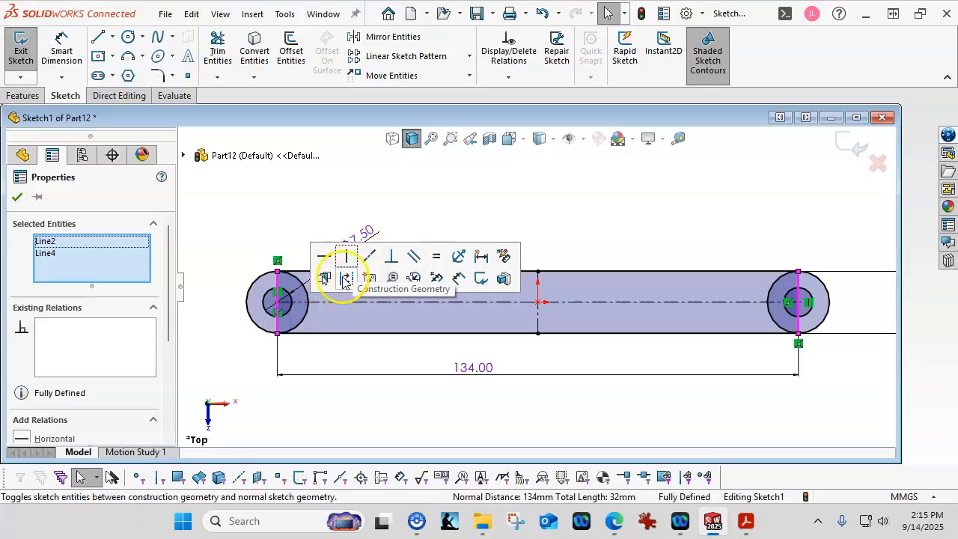
click(346, 279)
click(468, 423)
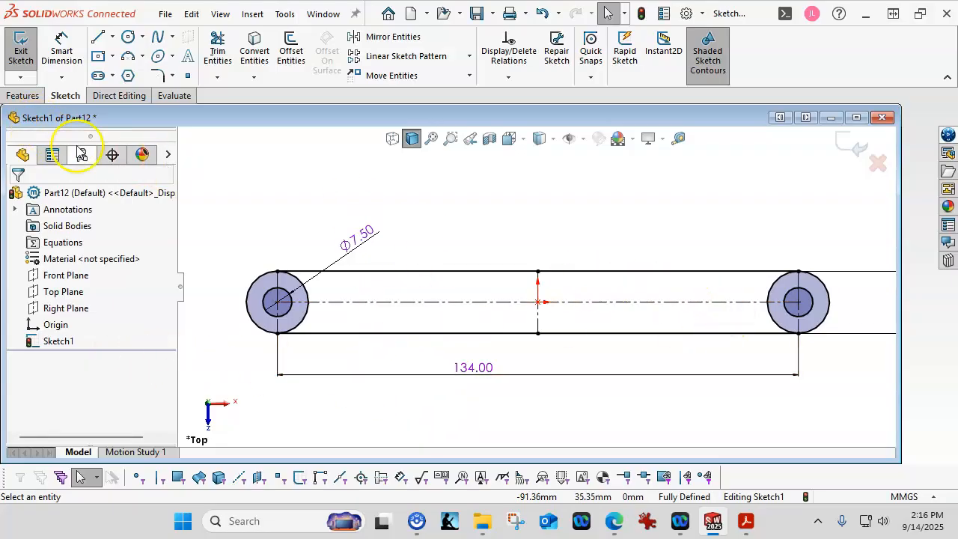
mouse_move(957, 157)
mouse_down()
mouse_move(834, 123)
mouse_move(620, 91)
mouse_up()
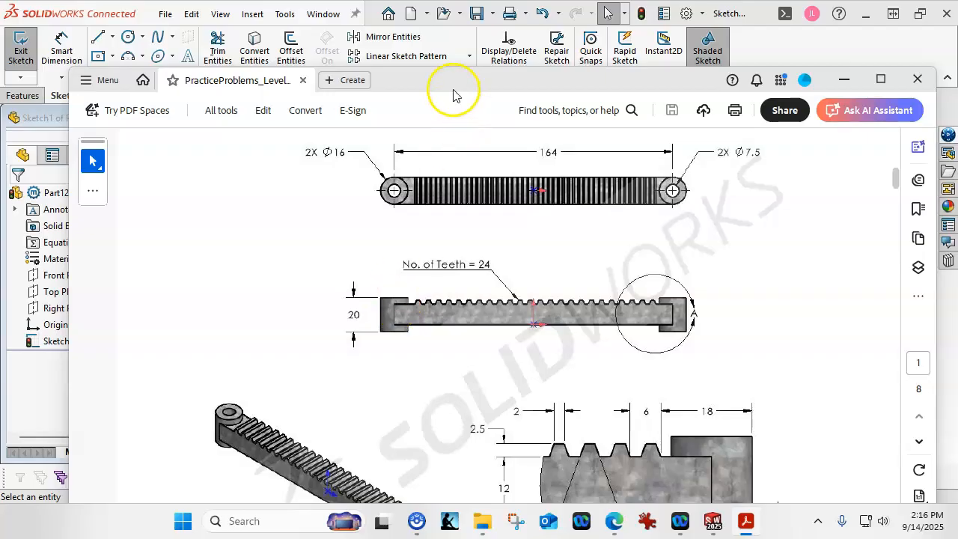
mouse_move(455, 97)
mouse_down()
mouse_move(791, 128)
mouse_move(955, 131)
mouse_up()
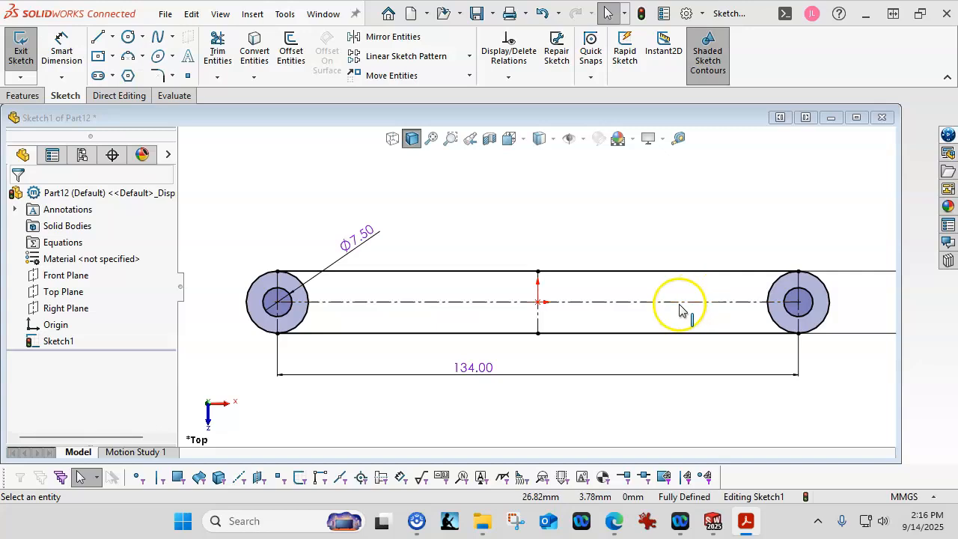
Extrude the central sketch region 12 mm with Extruded Boss/Base to form the bar.
click(22, 95)
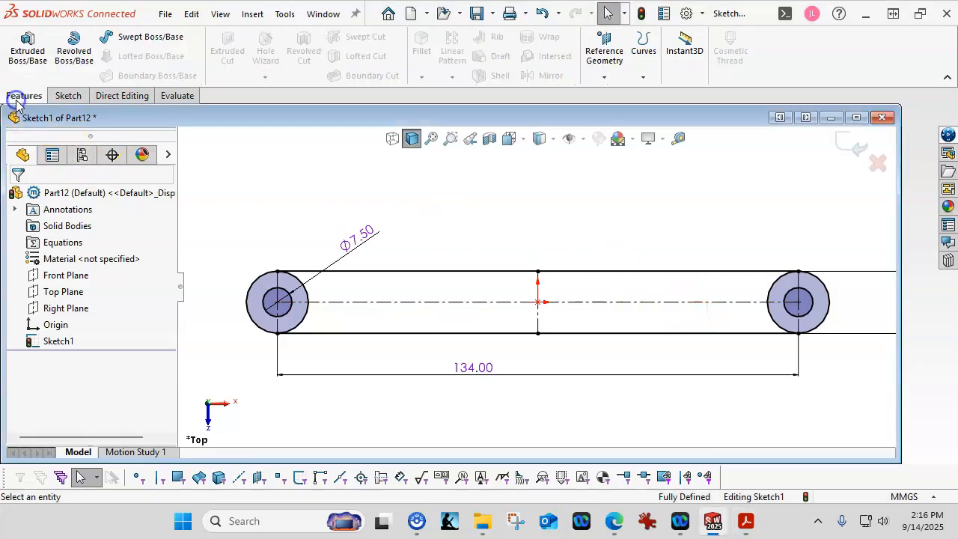
click(22, 57)
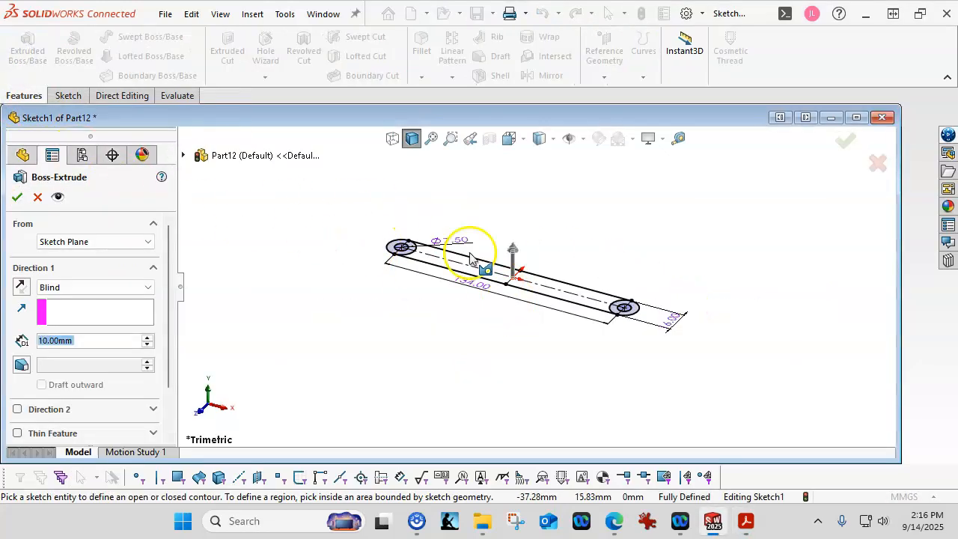
click(577, 322)
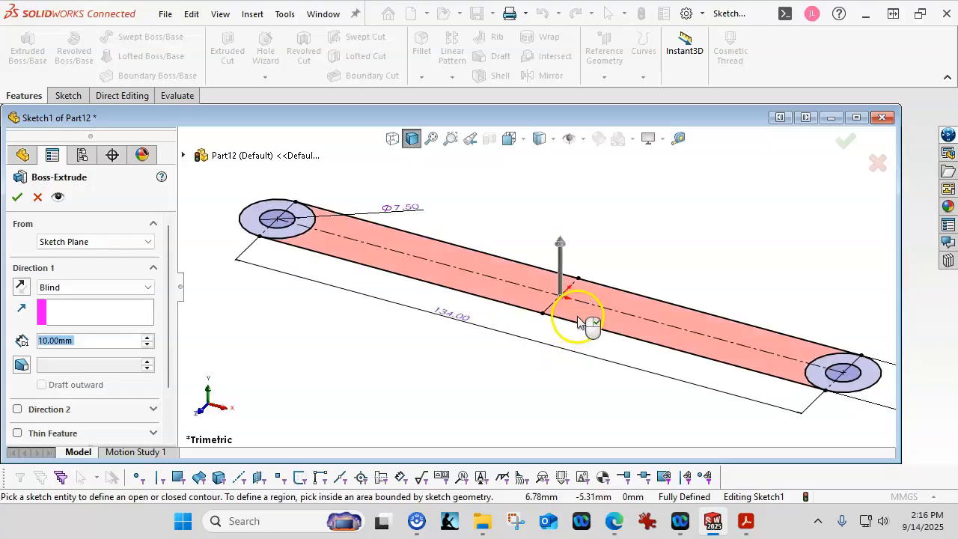
click(577, 321)
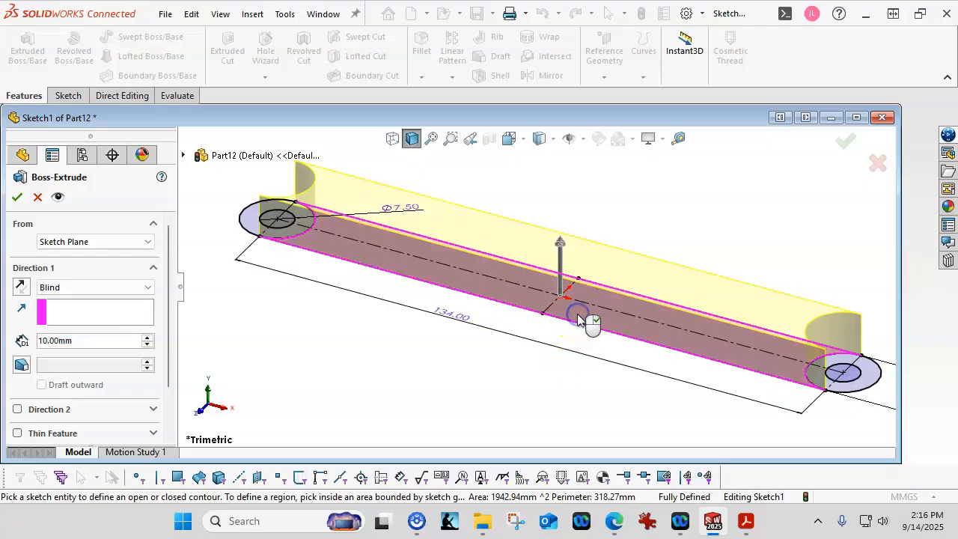
click(124, 342)
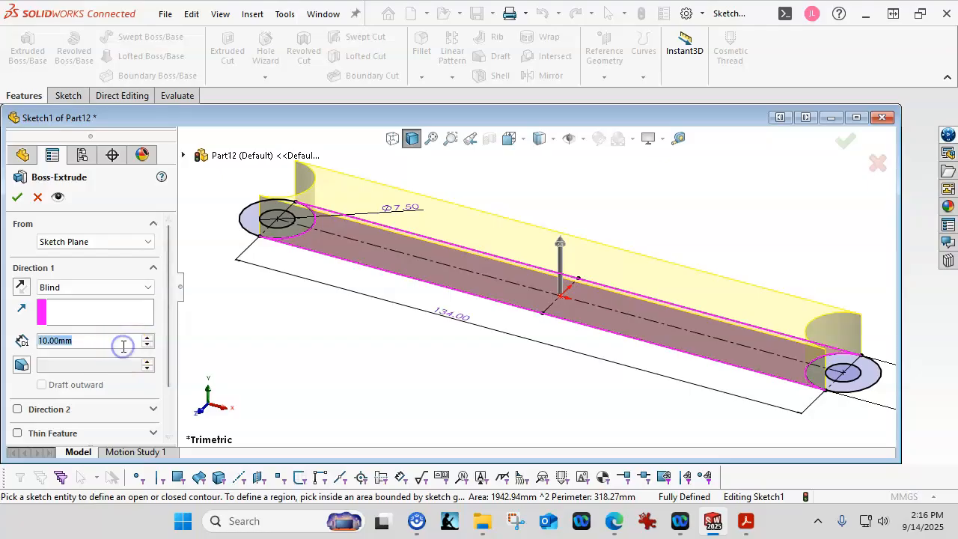
text(12)
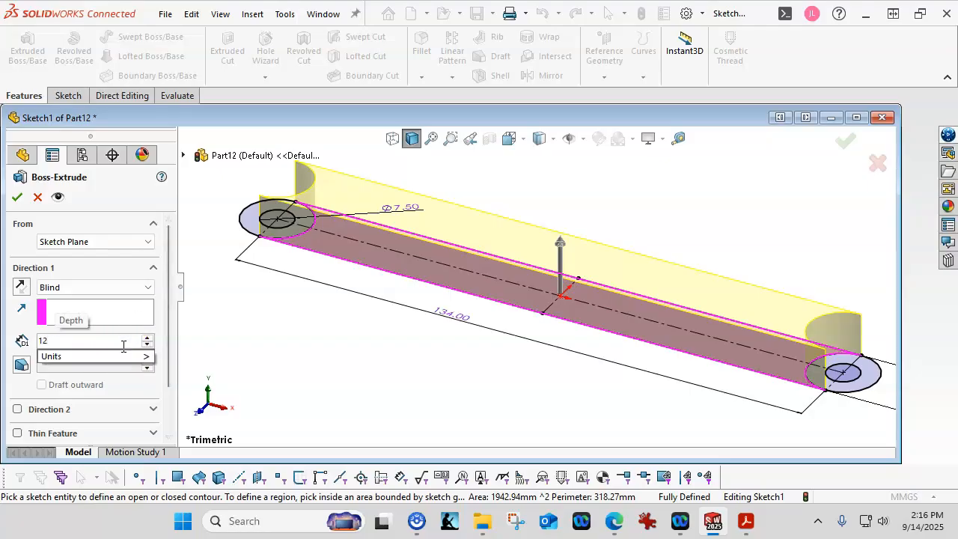
key(Return)
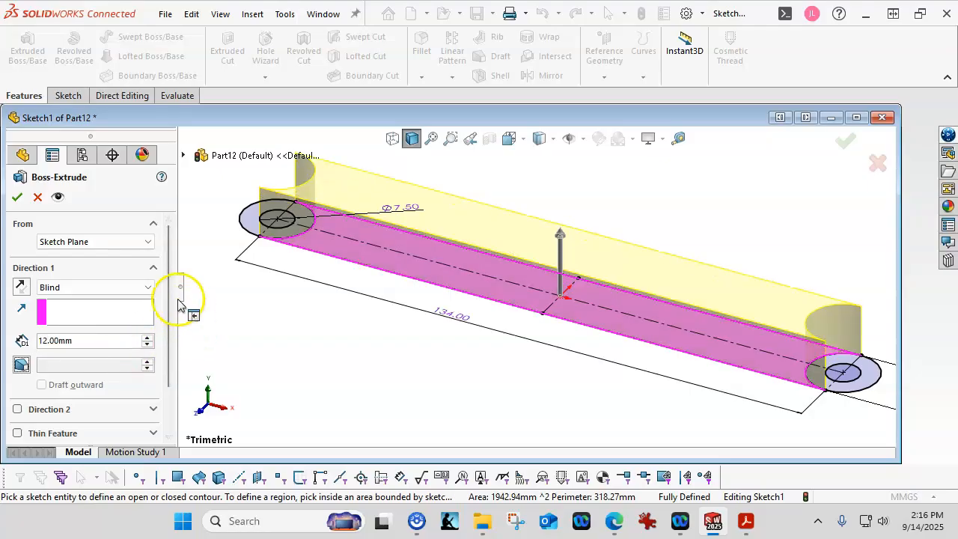
click(18, 196)
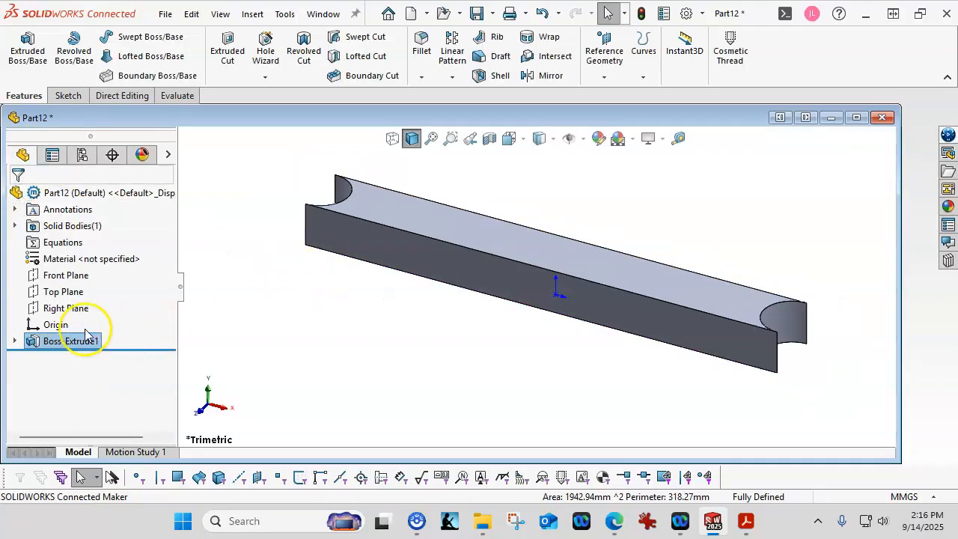
Start a boss extrusion from Sketch1, picking the left and right end circles.
click(15, 341)
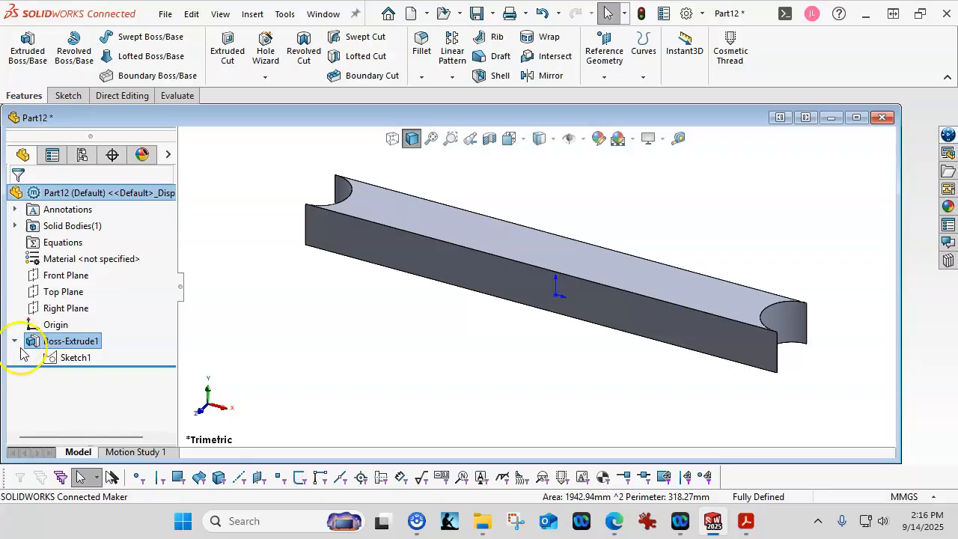
click(75, 357)
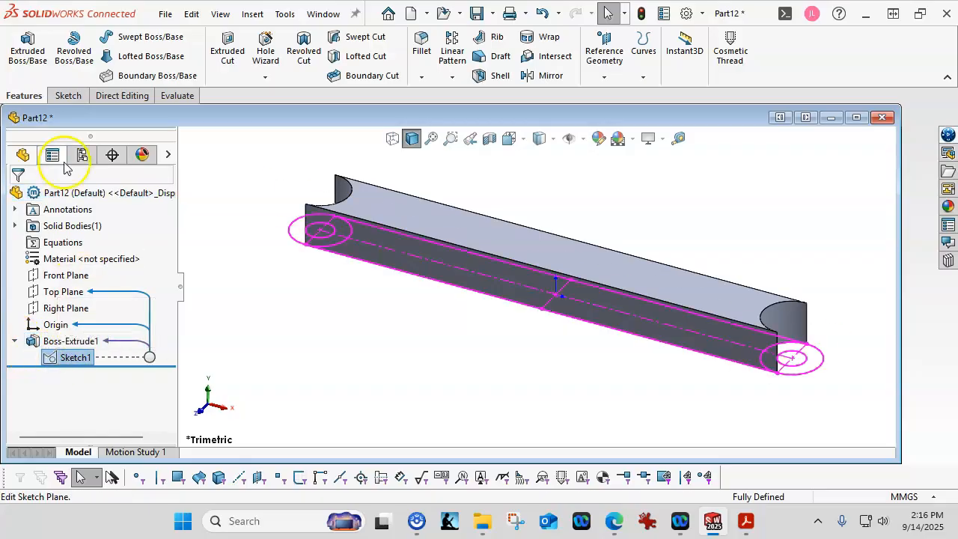
click(27, 46)
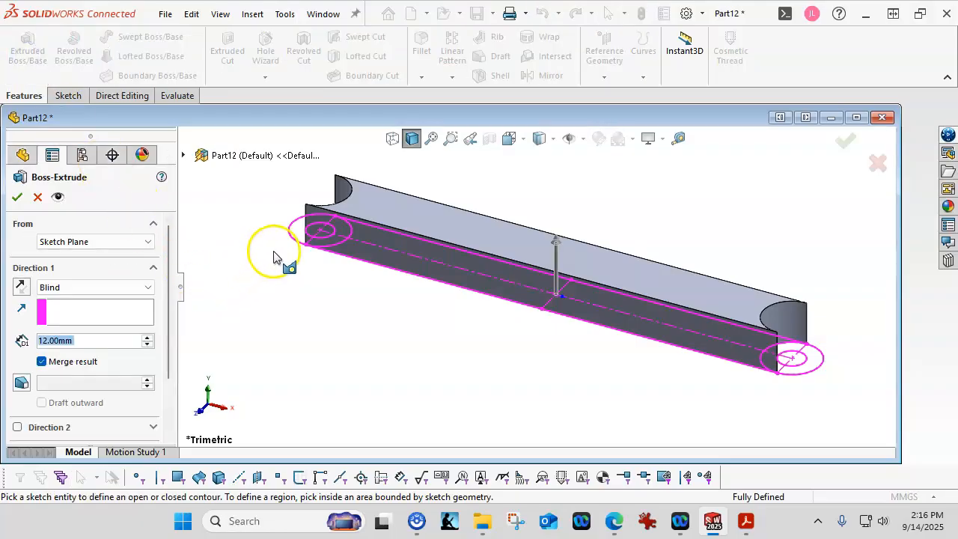
click(297, 238)
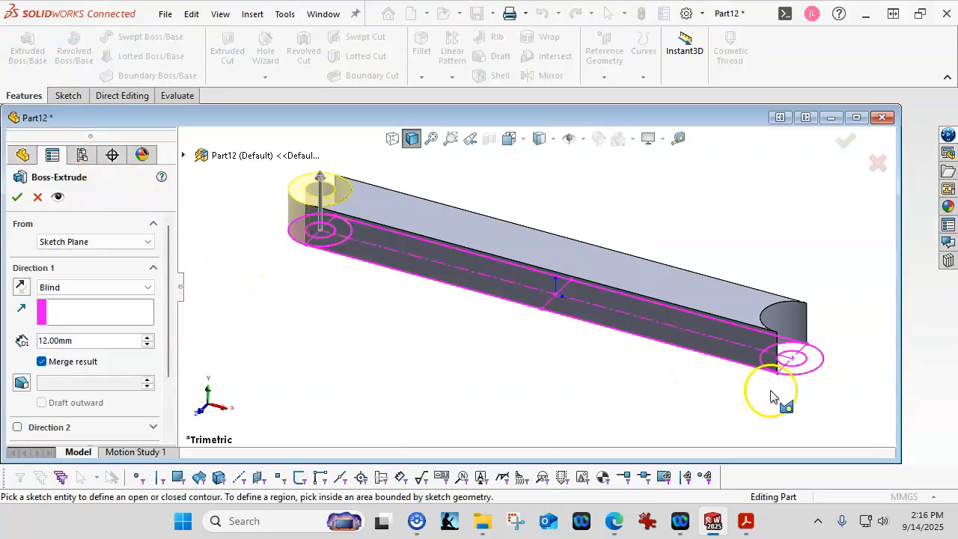
click(813, 367)
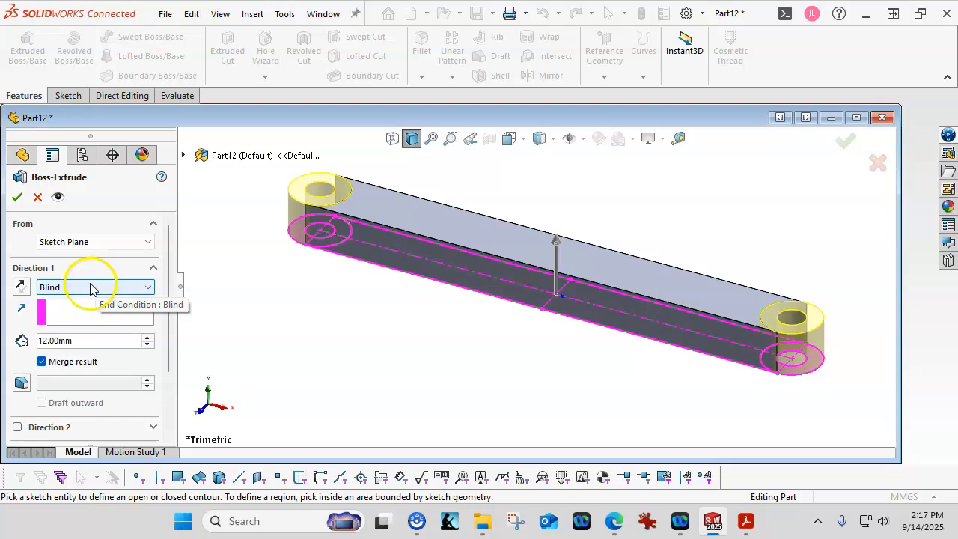
Set the boss depth to 16 mm with a 4 mm Direction 2 from the Sketch Plane, and apply.
click(84, 340)
double_click(84, 339)
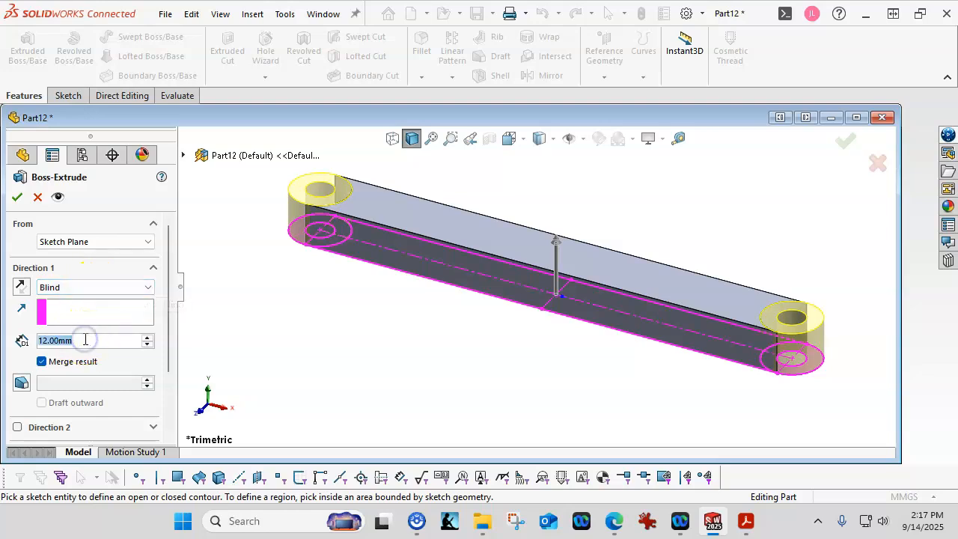
text(16)
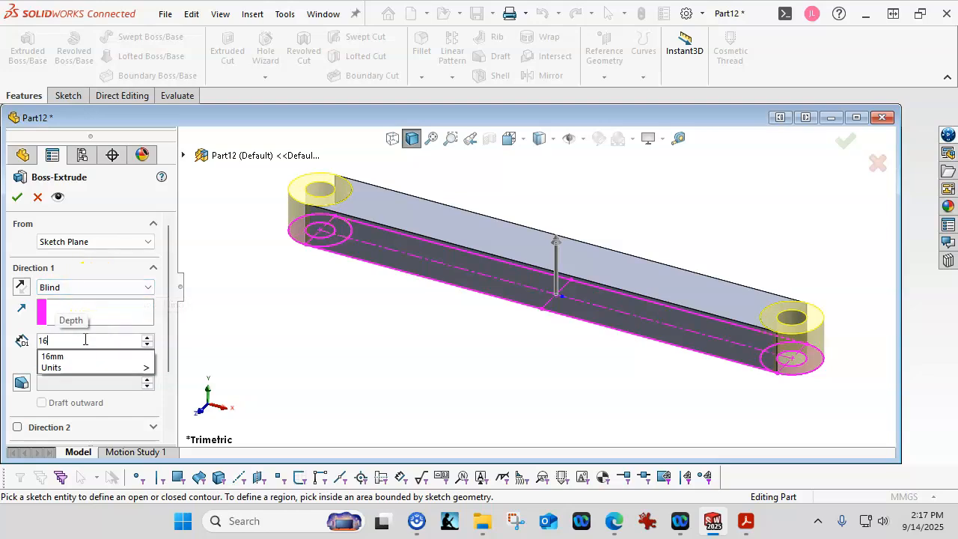
key(Return)
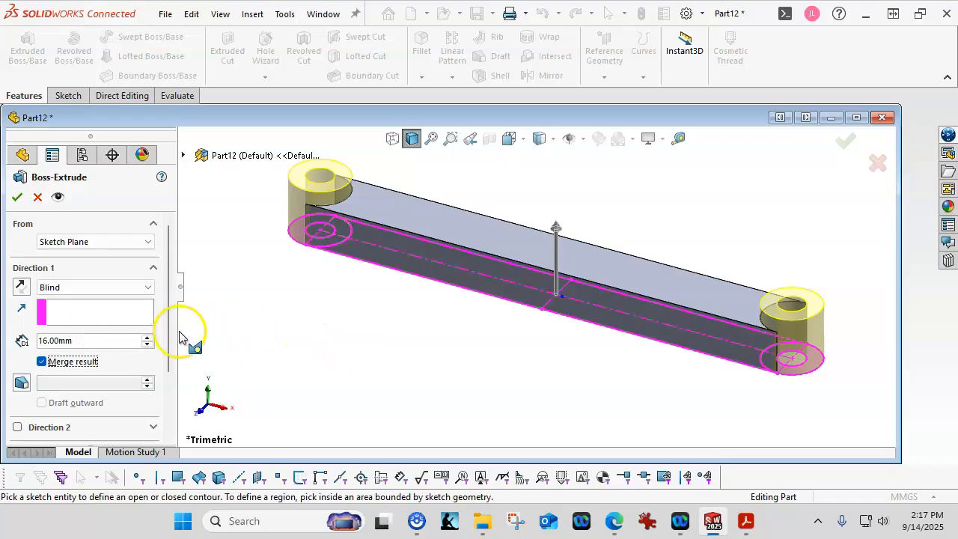
scroll(169, 344, down, 3)
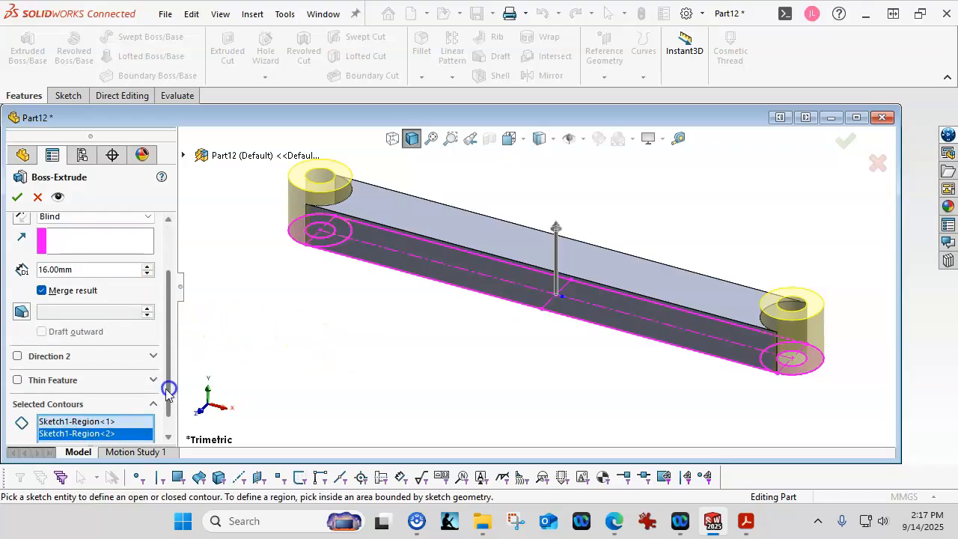
click(16, 357)
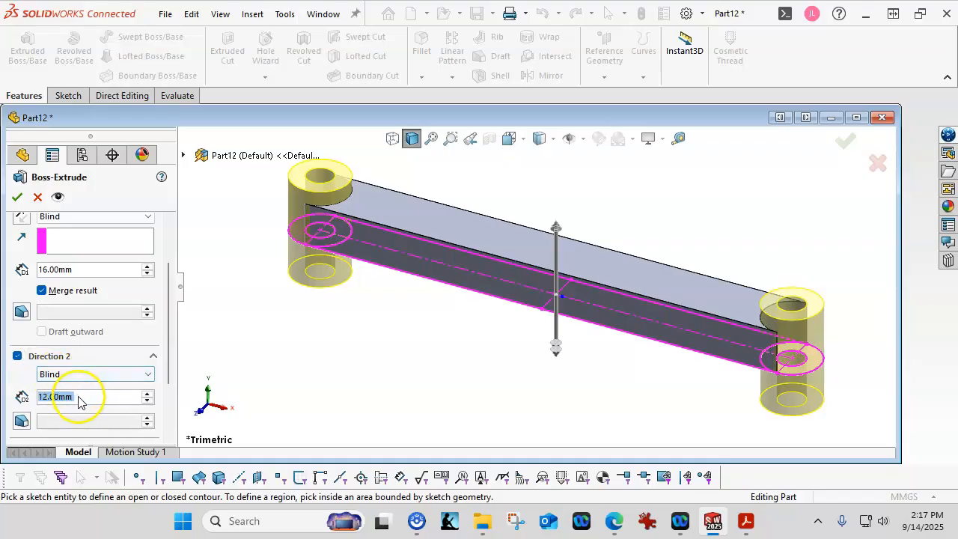
text(4)
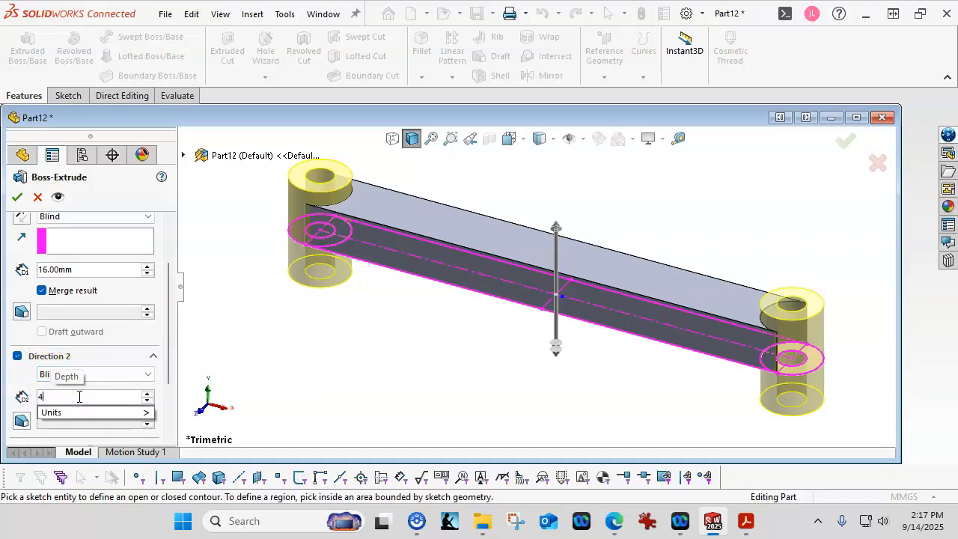
key(Return)
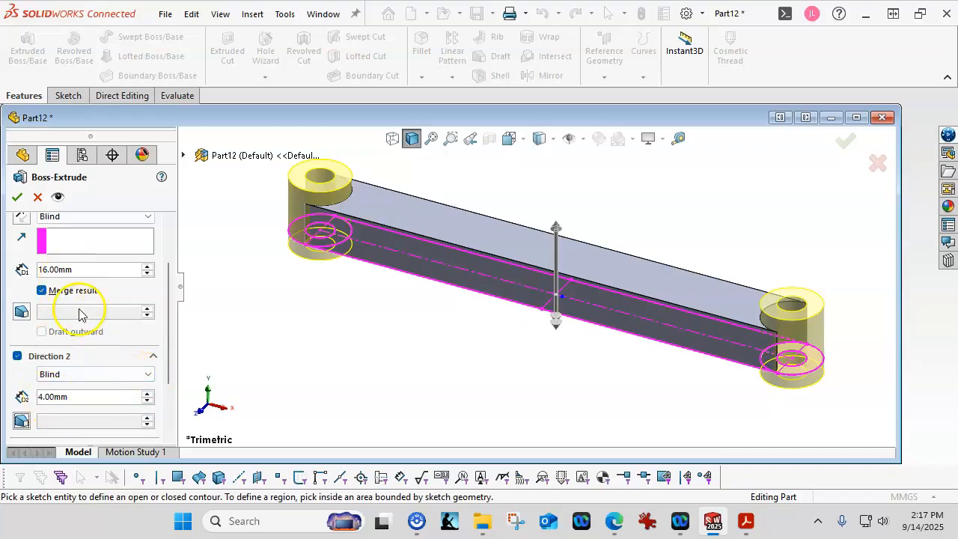
drag(166, 368, 172, 306)
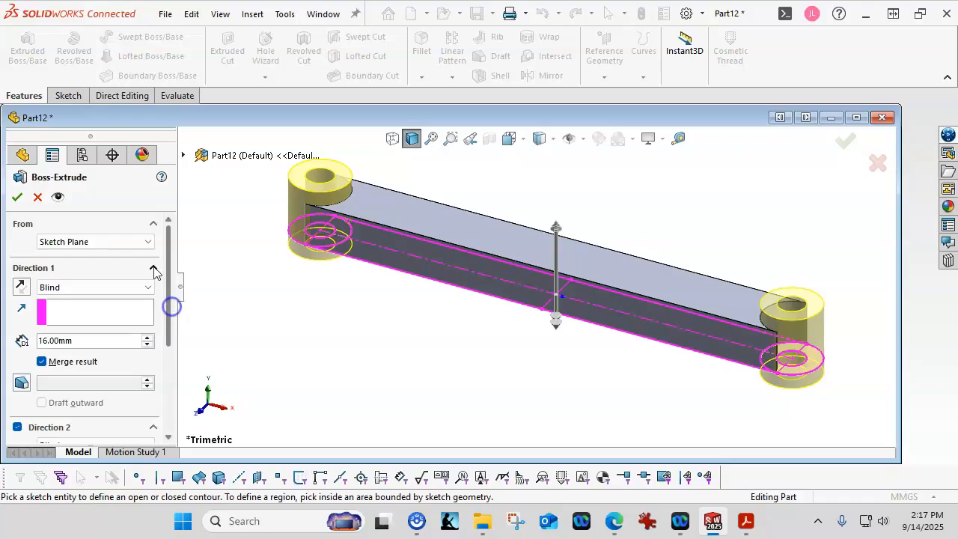
click(125, 244)
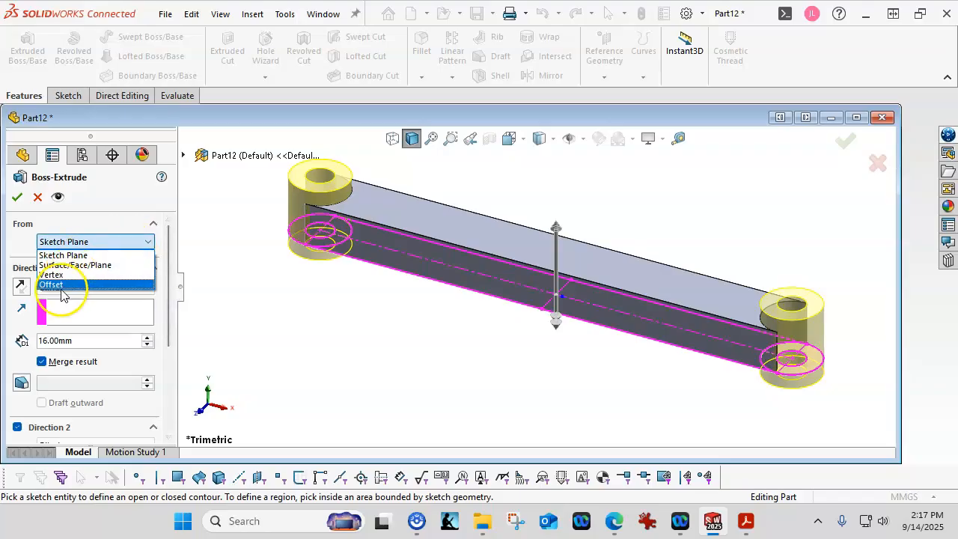
click(83, 215)
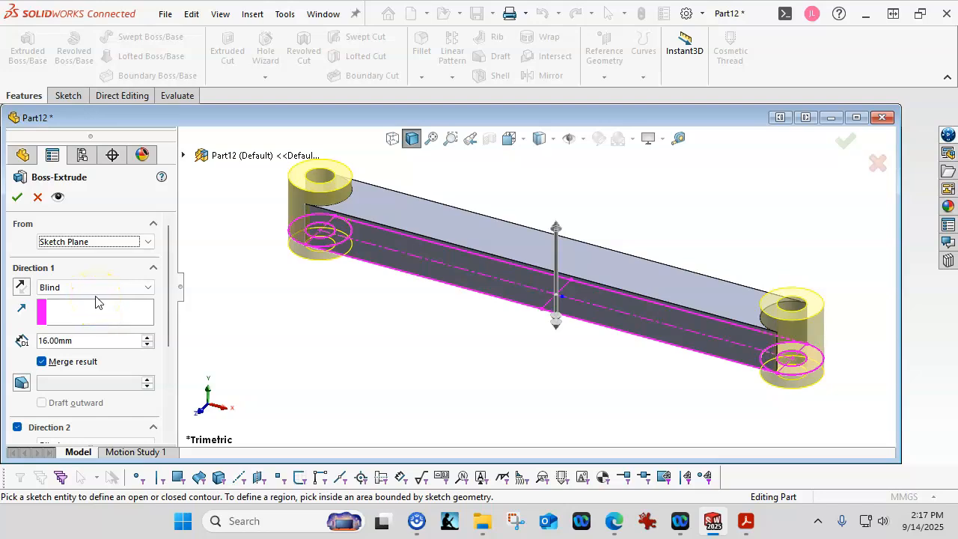
click(17, 197)
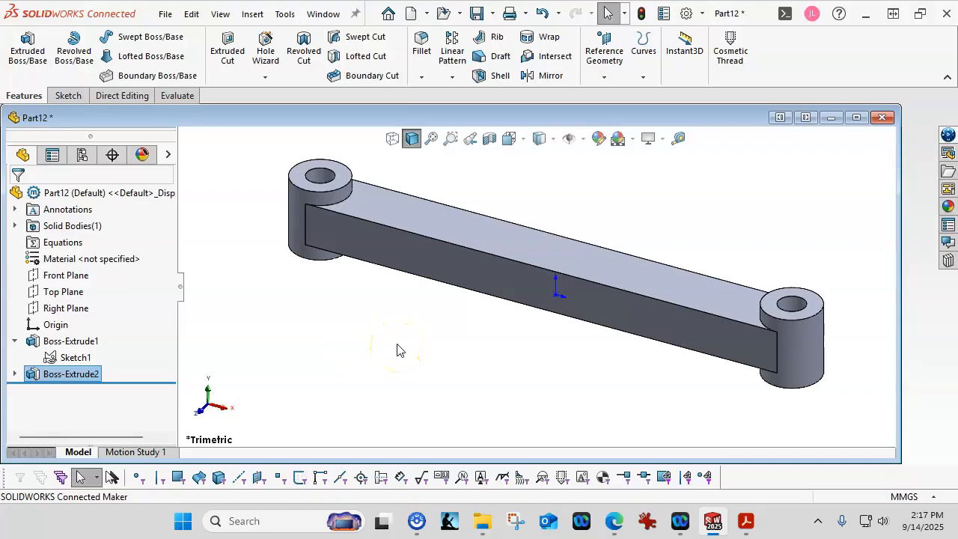
mouse_move(957, 136)
mouse_down()
mouse_move(695, 119)
mouse_move(500, 62)
mouse_move(463, 37)
mouse_up()
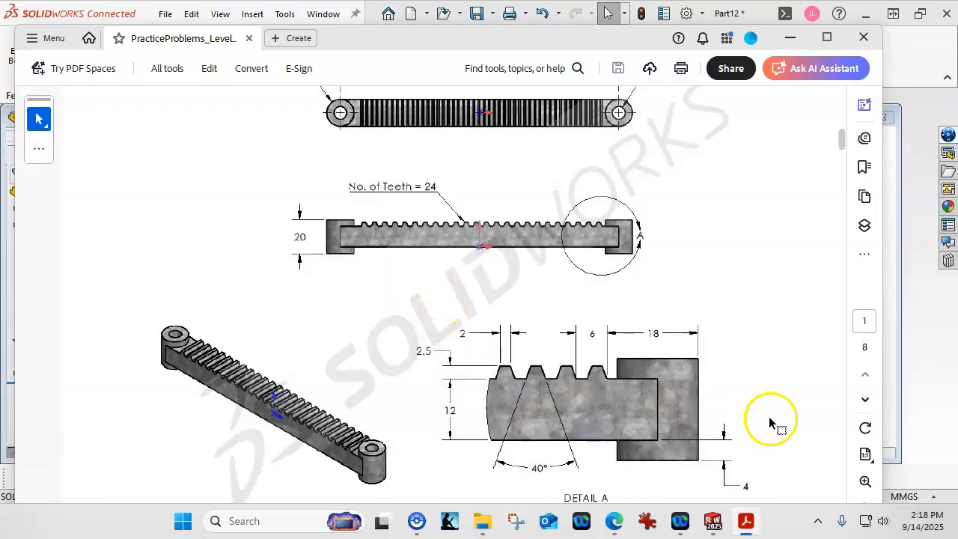
drag(642, 43, 656, 35)
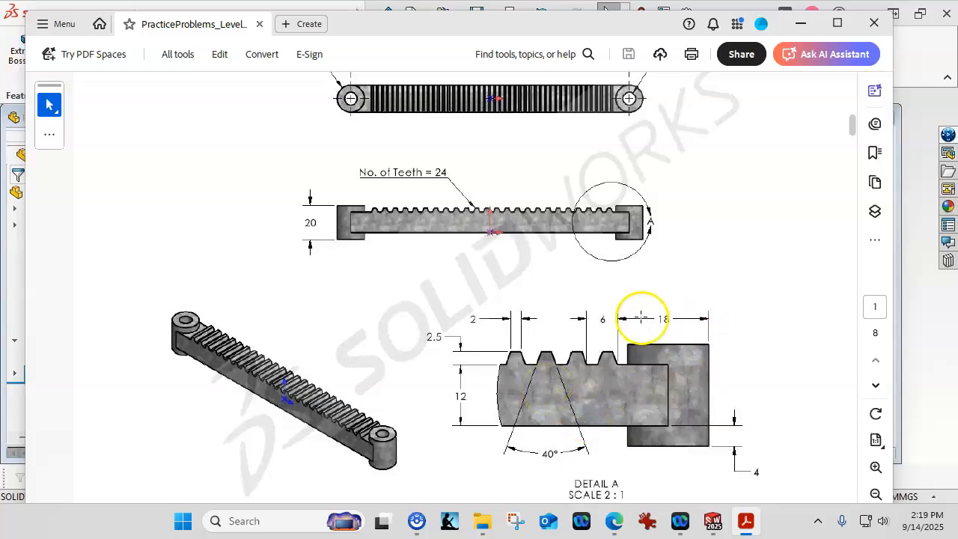
drag(441, 27, 957, 159)
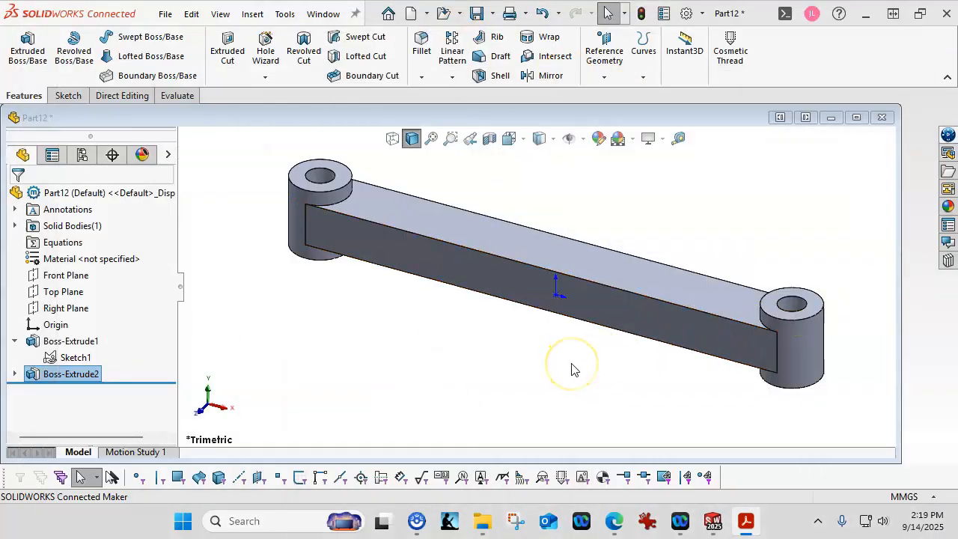
Start a sketch on the bar's front face and zoom in on its top edge.
click(653, 332)
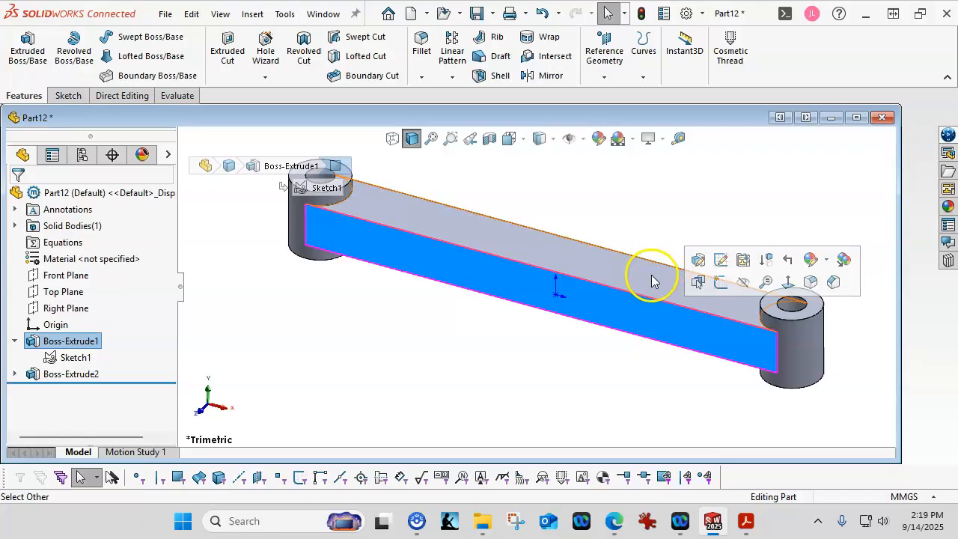
click(642, 307)
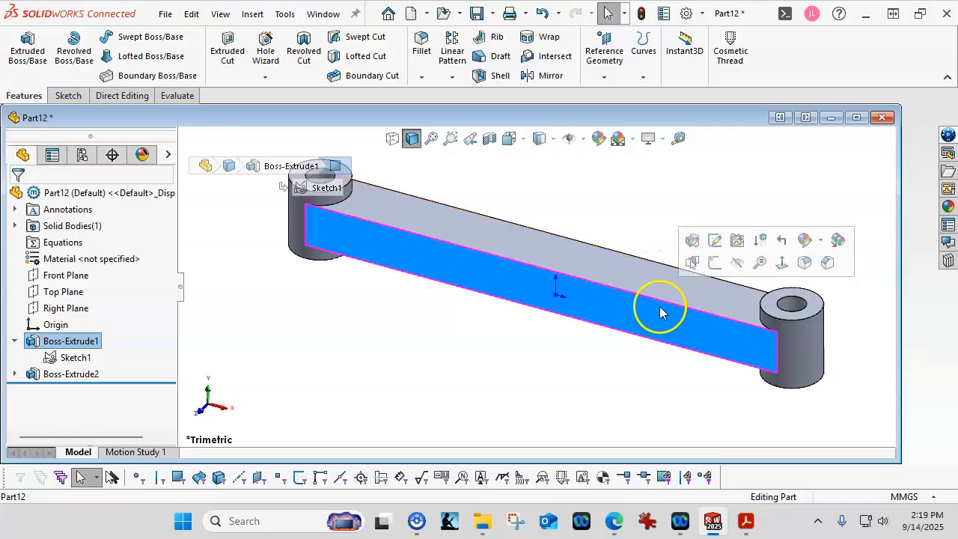
click(714, 262)
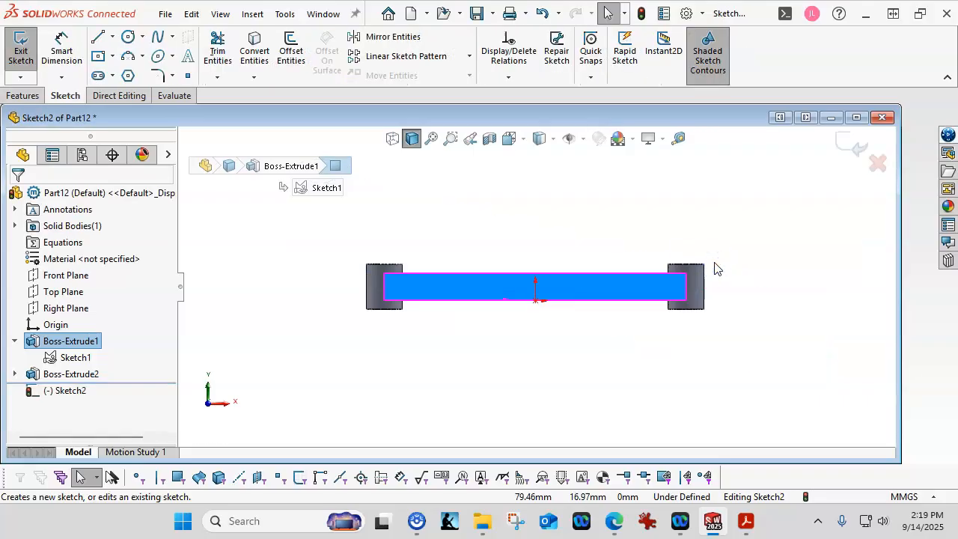
scroll(666, 280, down, 8)
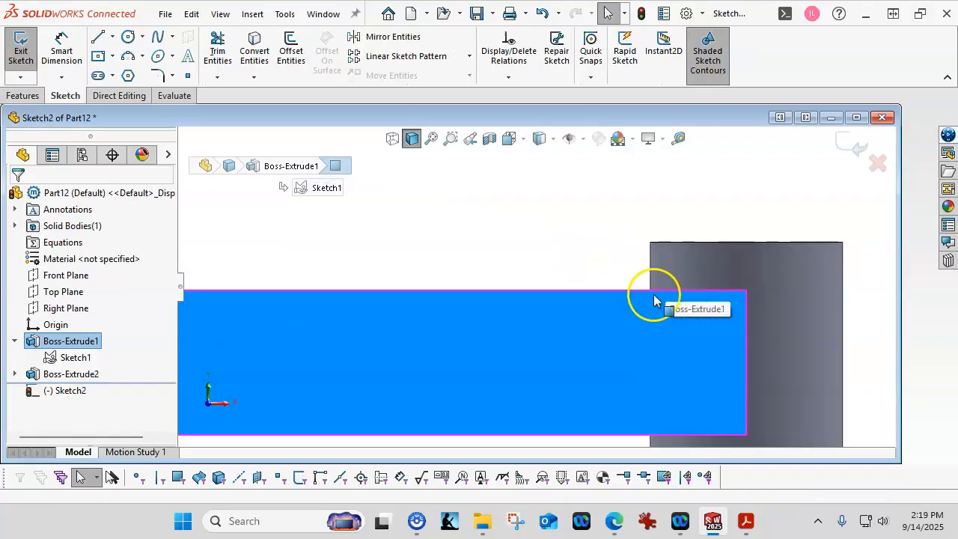
scroll(644, 275, down, 3)
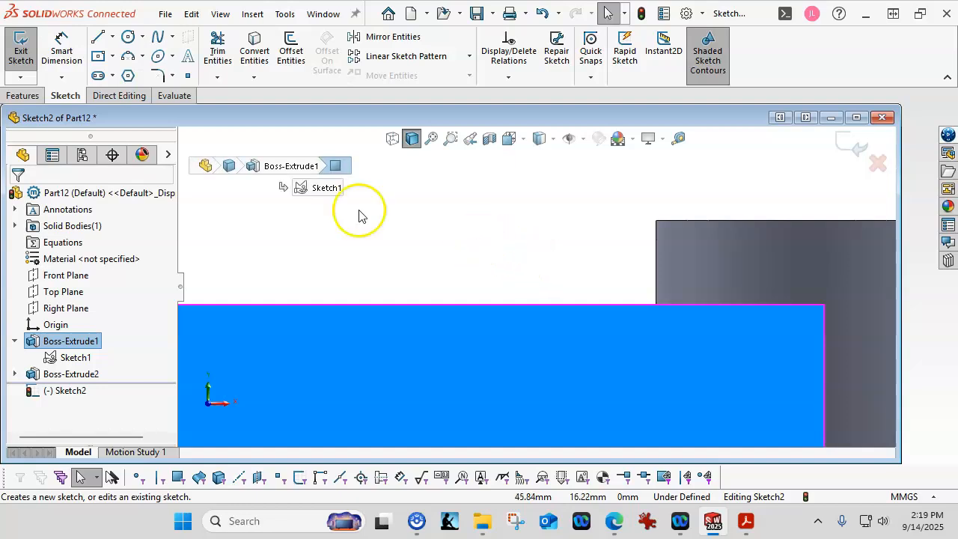
Draw a closed trapezoidal tooth outline with lines on the top edge and adjust its top corners.
click(98, 37)
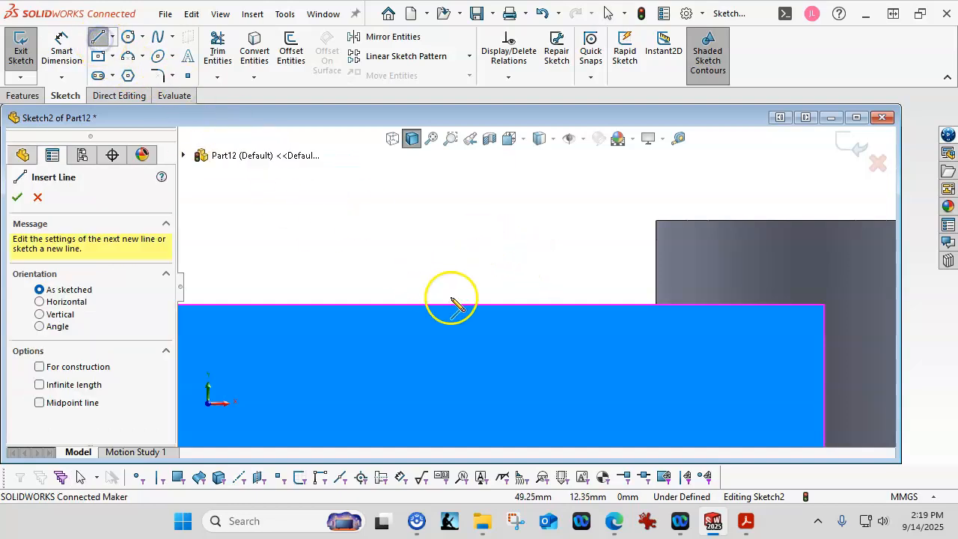
click(522, 307)
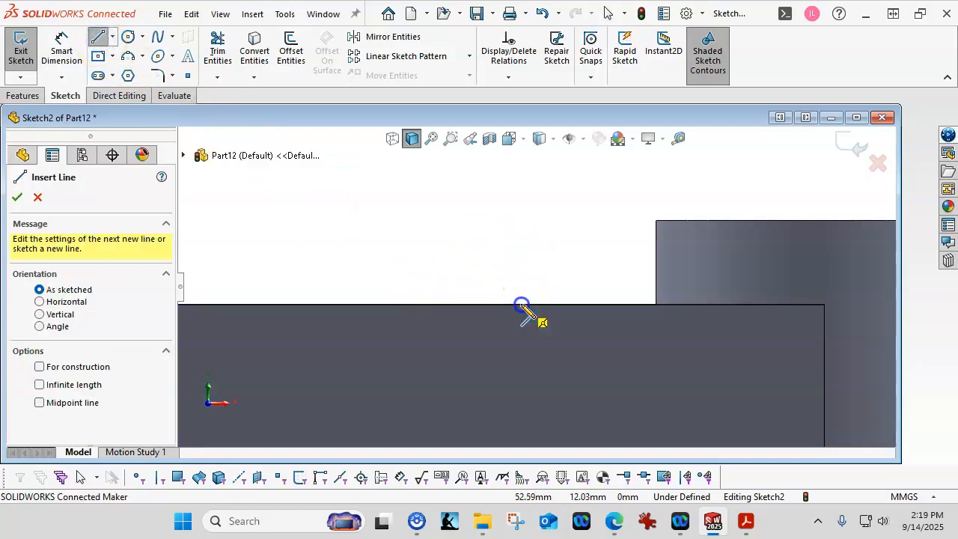
click(595, 305)
click(578, 247)
click(533, 245)
click(520, 304)
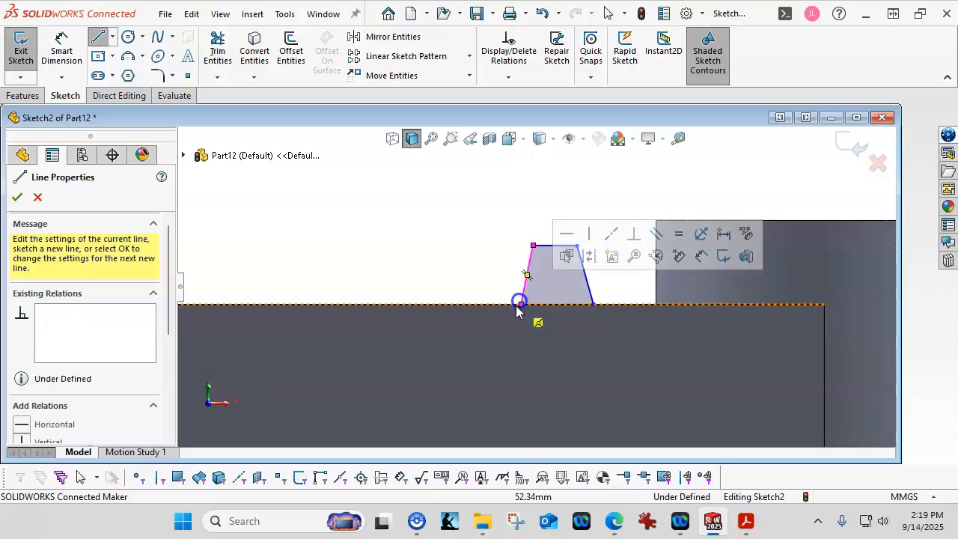
right_click(378, 225)
click(434, 233)
drag(532, 246, 573, 245)
click(579, 246)
click(449, 241)
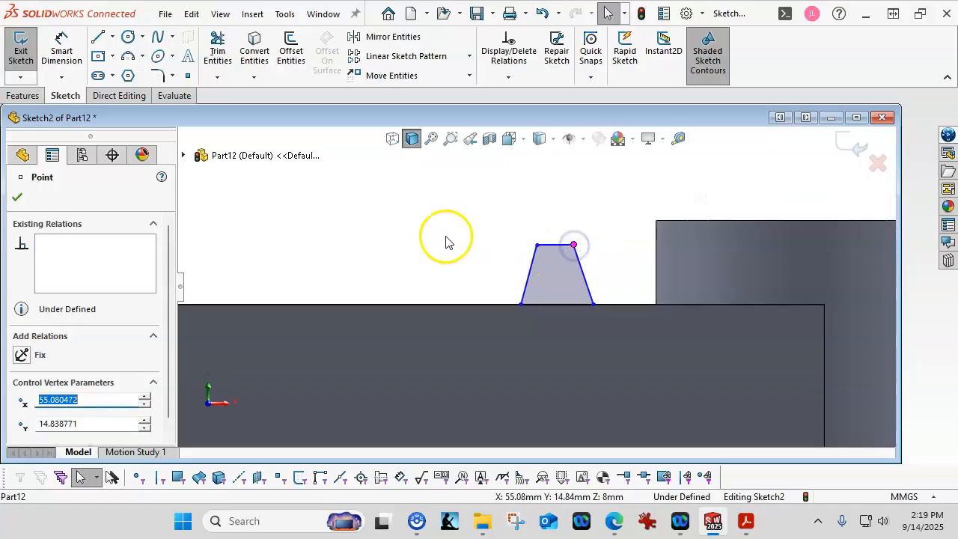
Draw a centerline from the tooth's base midpoint to its top midpoint and make it vertical.
click(113, 39)
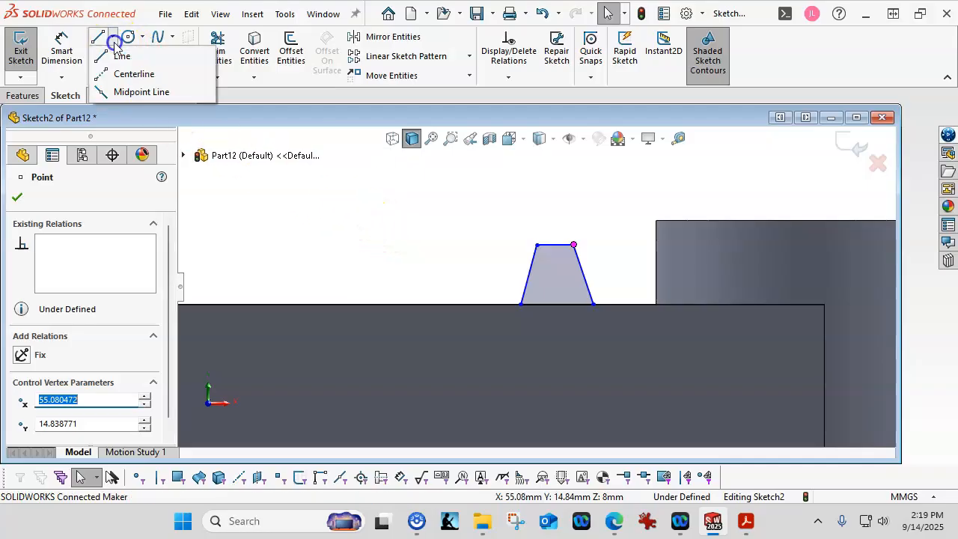
click(120, 74)
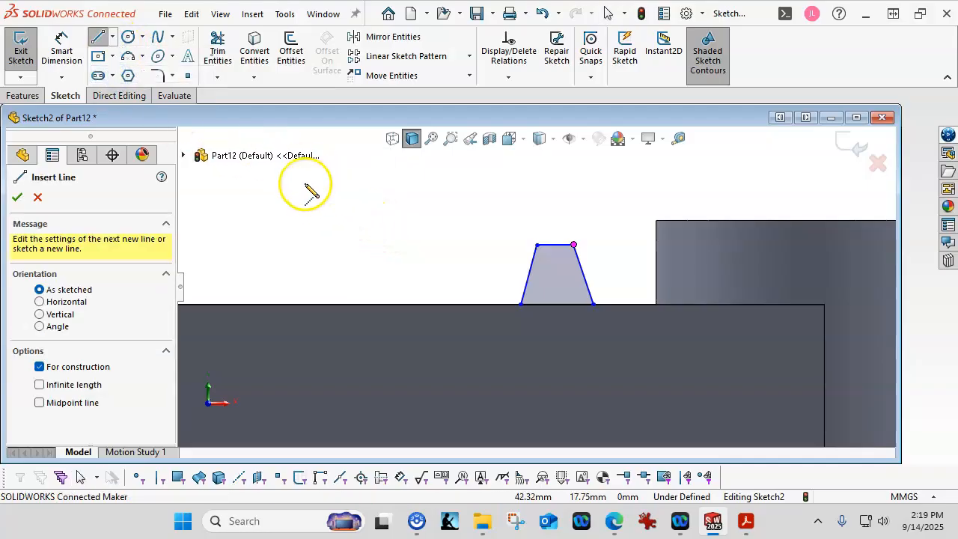
key(Escape)
click(113, 39)
click(119, 73)
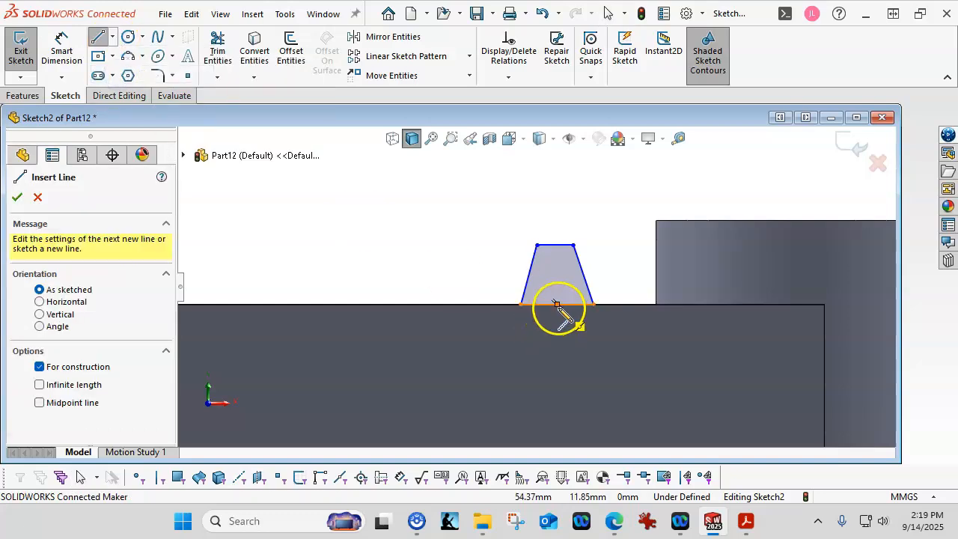
drag(557, 304, 555, 245)
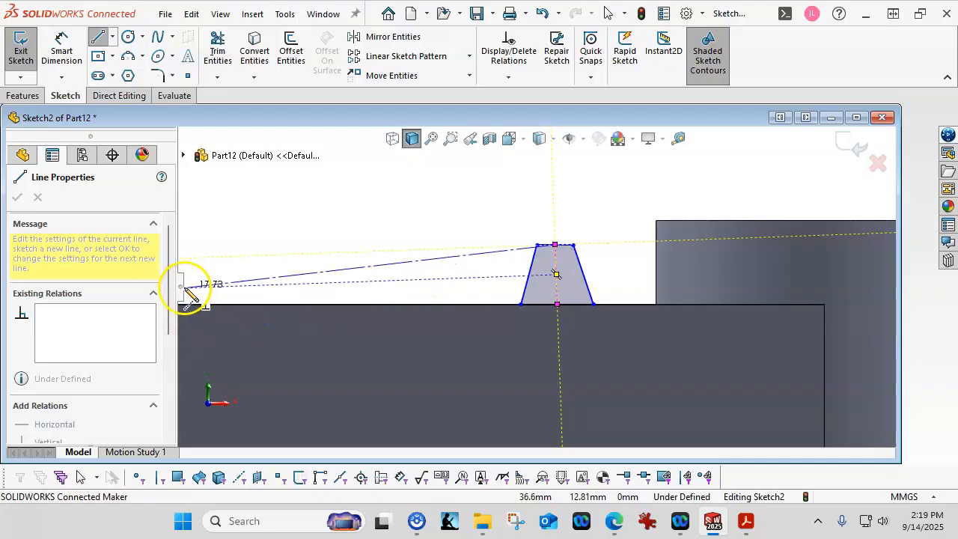
key(Escape)
click(555, 280)
click(621, 215)
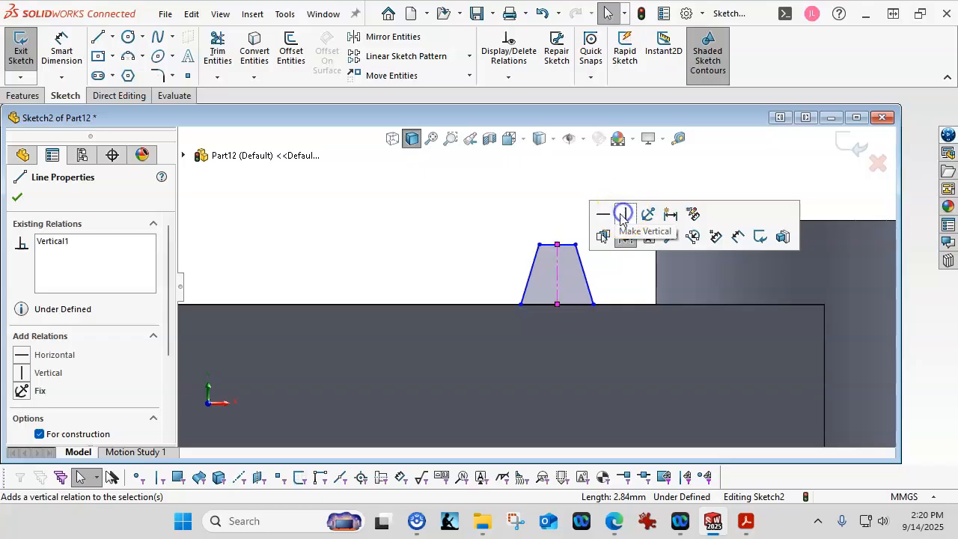
click(436, 229)
mouse_move(540, 245)
mouse_down()
mouse_move(507, 246)
mouse_move(538, 245)
mouse_up()
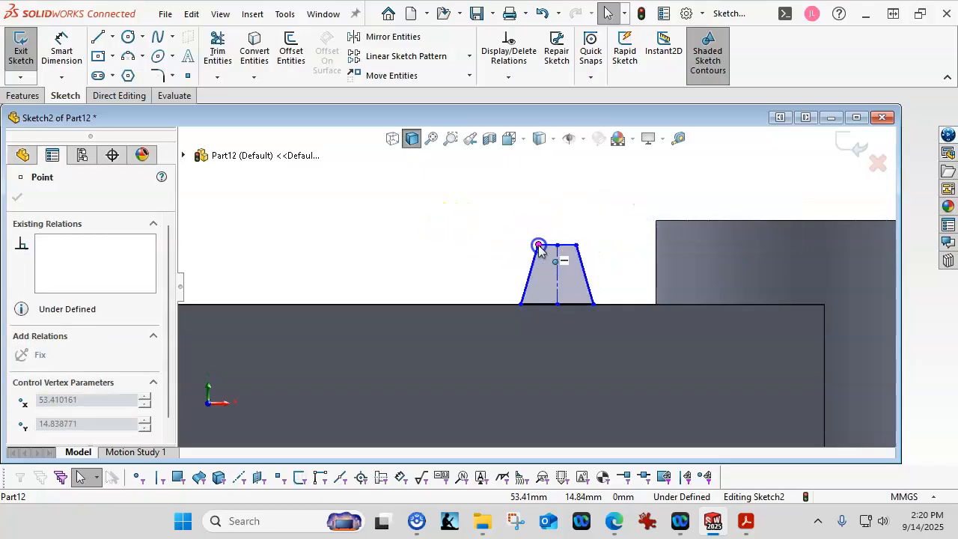
Dimension the trapezoid tooth's flat top edge to a 2.00 mm width.
click(61, 49)
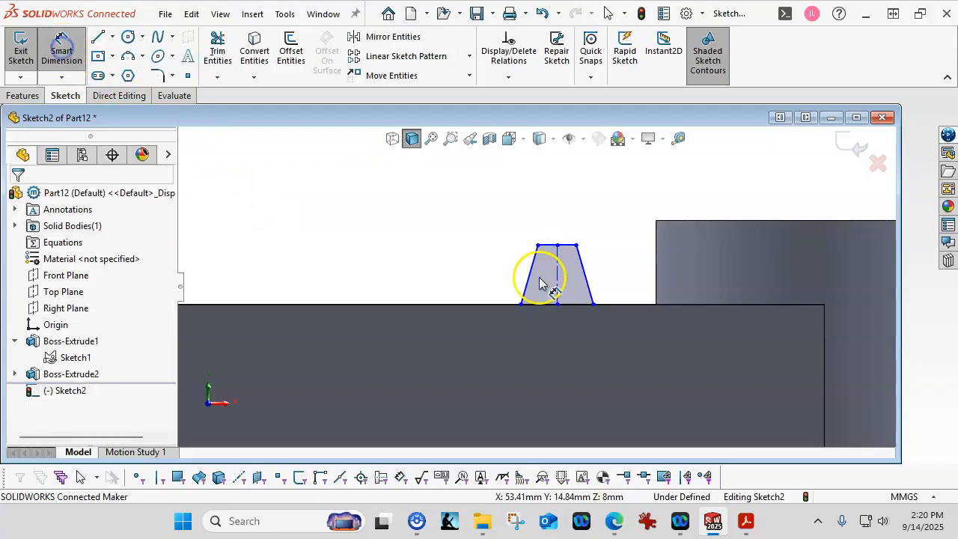
click(569, 249)
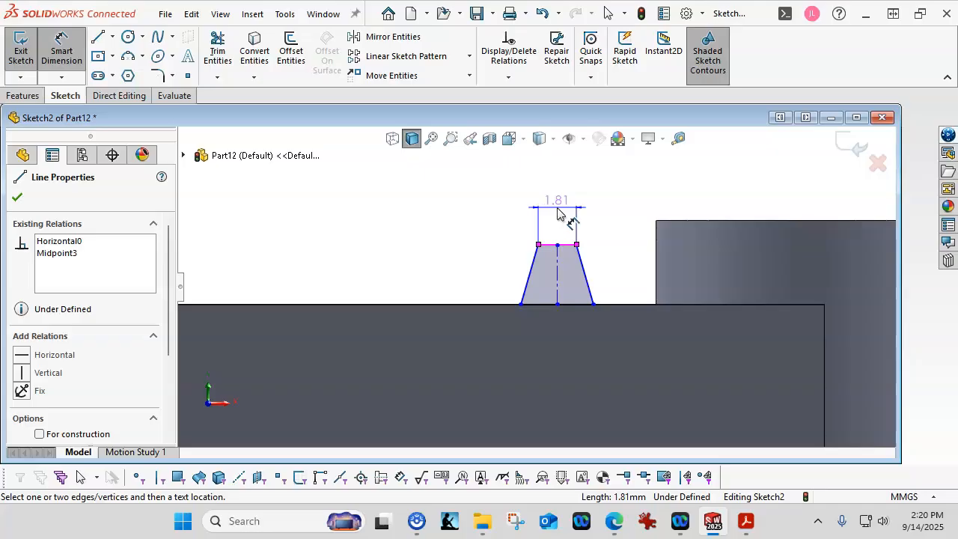
click(560, 210)
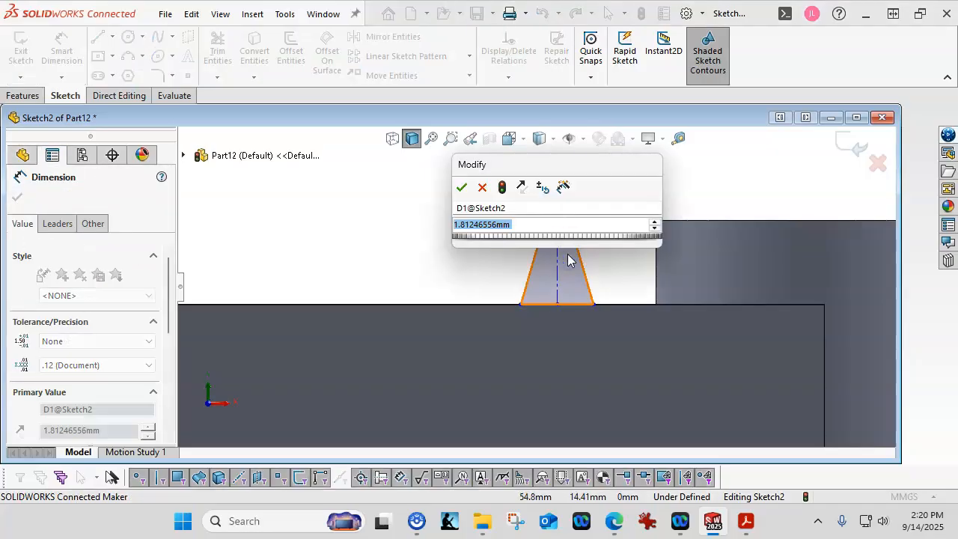
text(2)
key(Return)
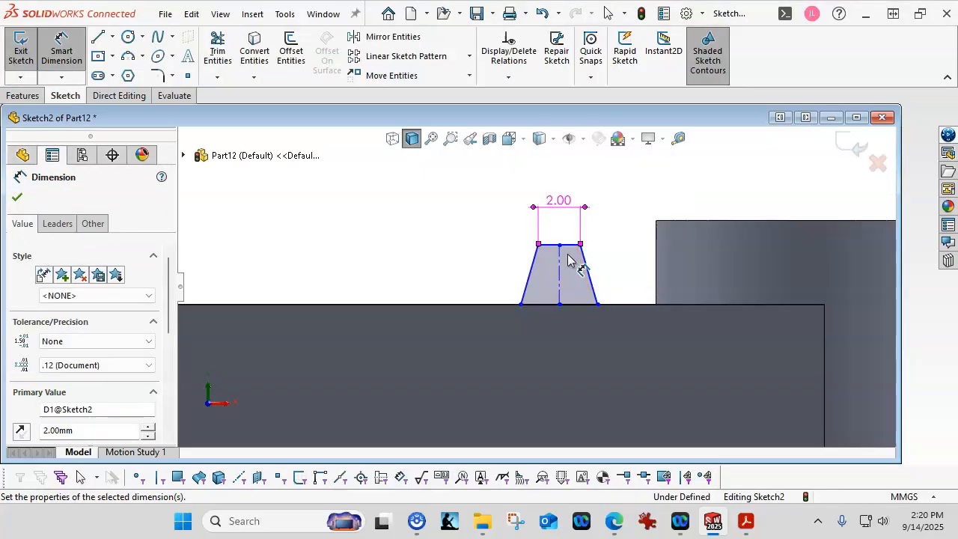
scroll(494, 345, up, 2)
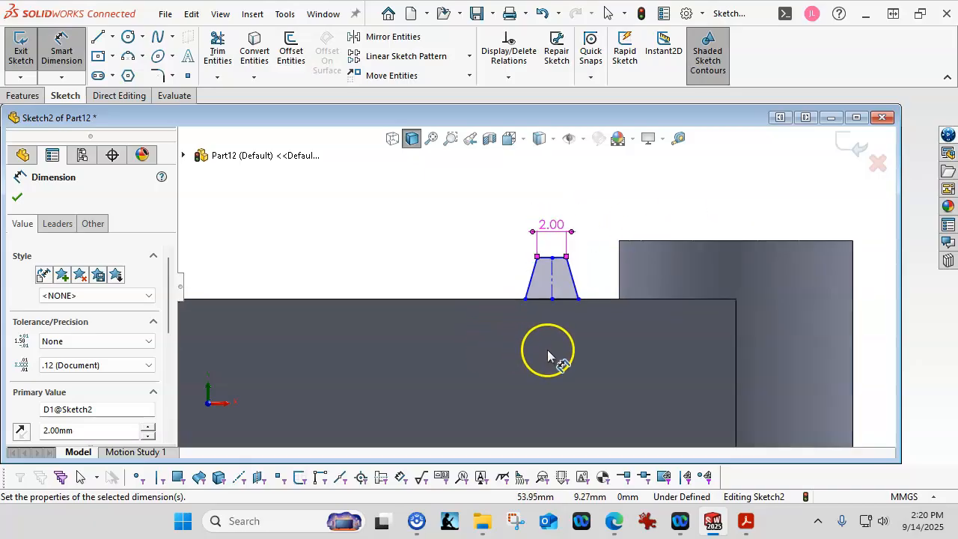
scroll(713, 301, up, 1)
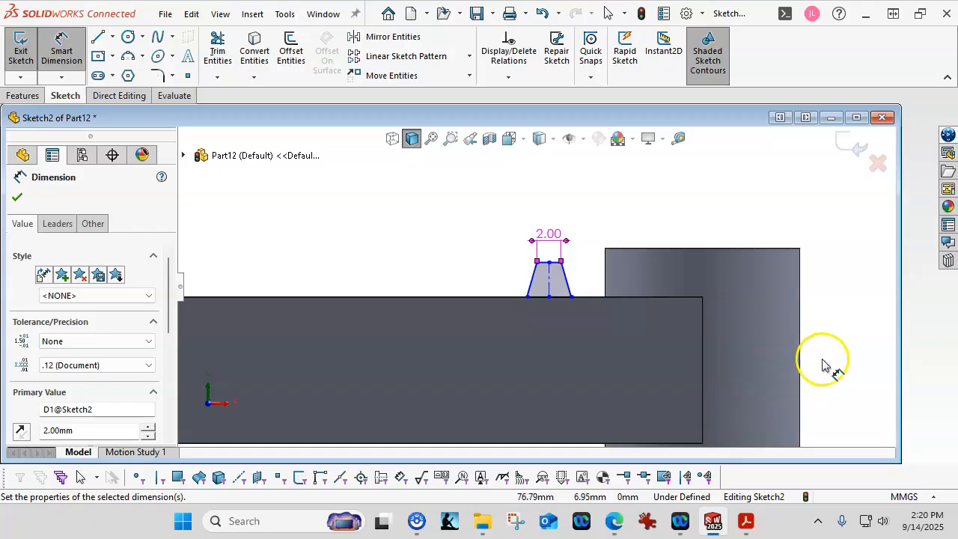
middle_drag(830, 321, 764, 332)
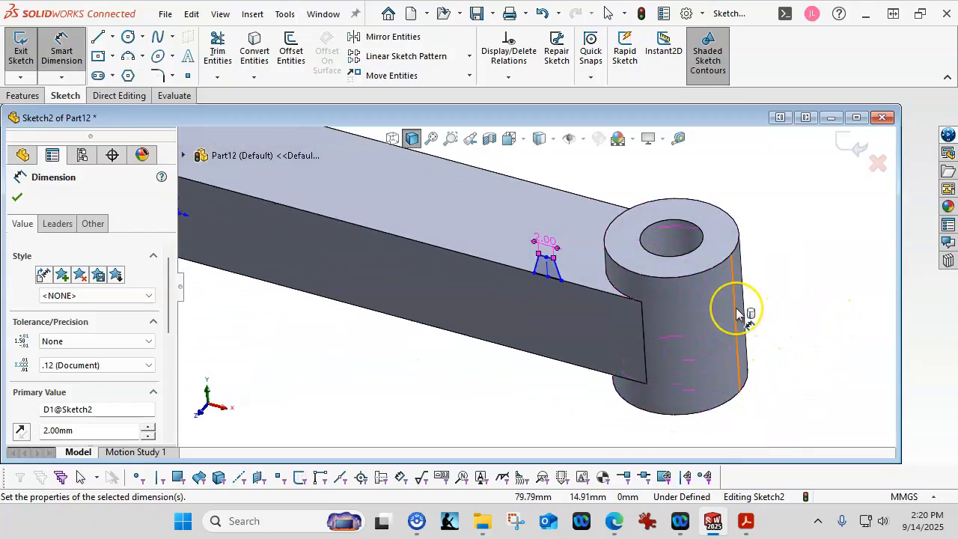
Add an 18.00 mm dimension from the cylinder boss edge to the tooth's bottom corner, placed in Front view.
click(738, 313)
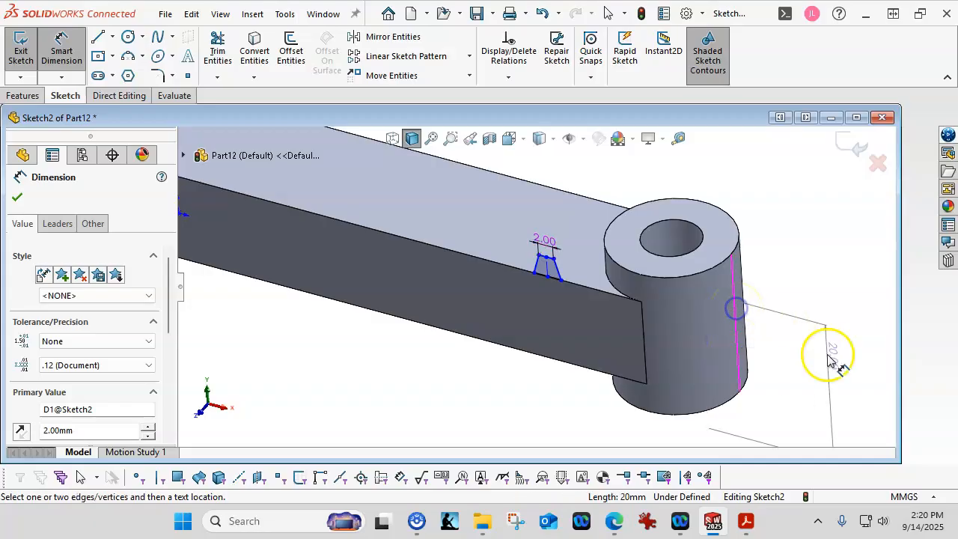
click(563, 282)
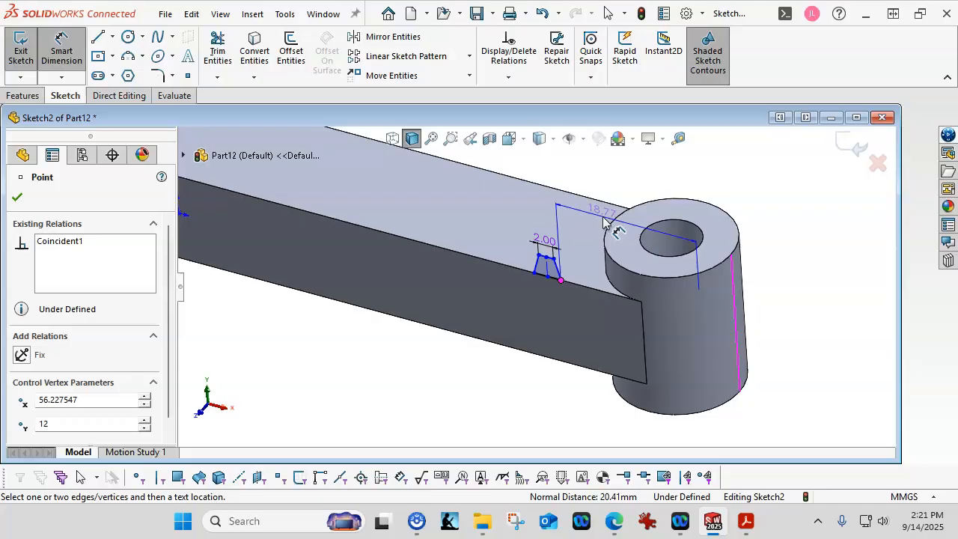
key(ctrl+1)
scroll(706, 280, down, 5)
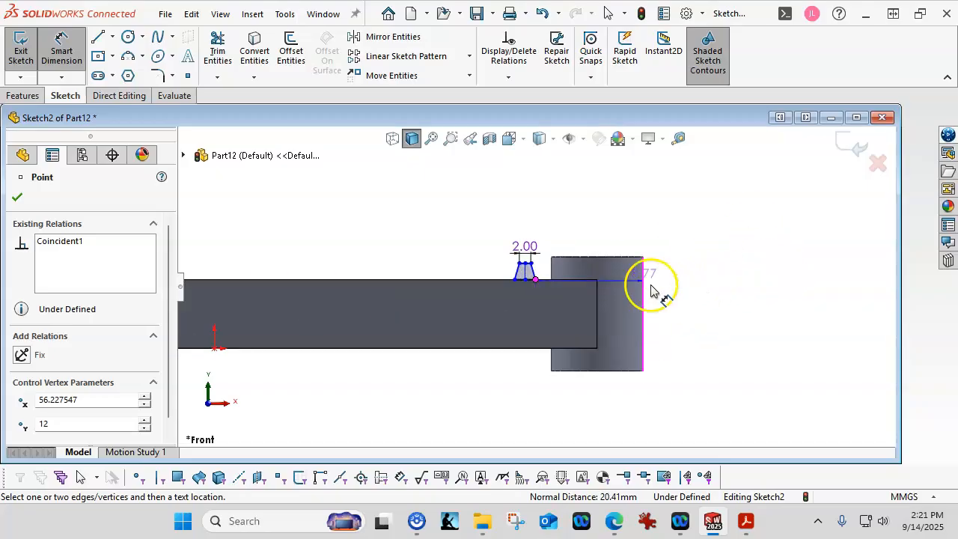
click(602, 241)
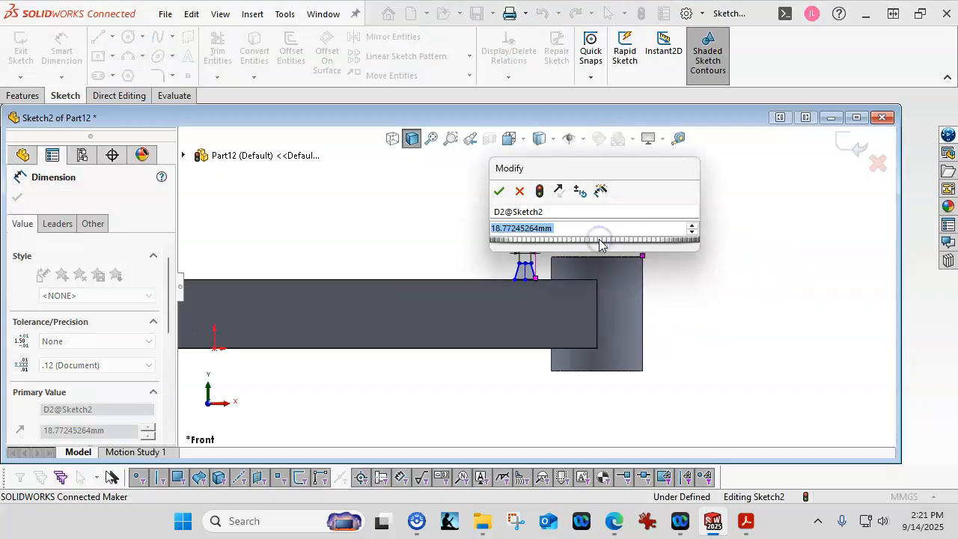
text(18)
key(Return)
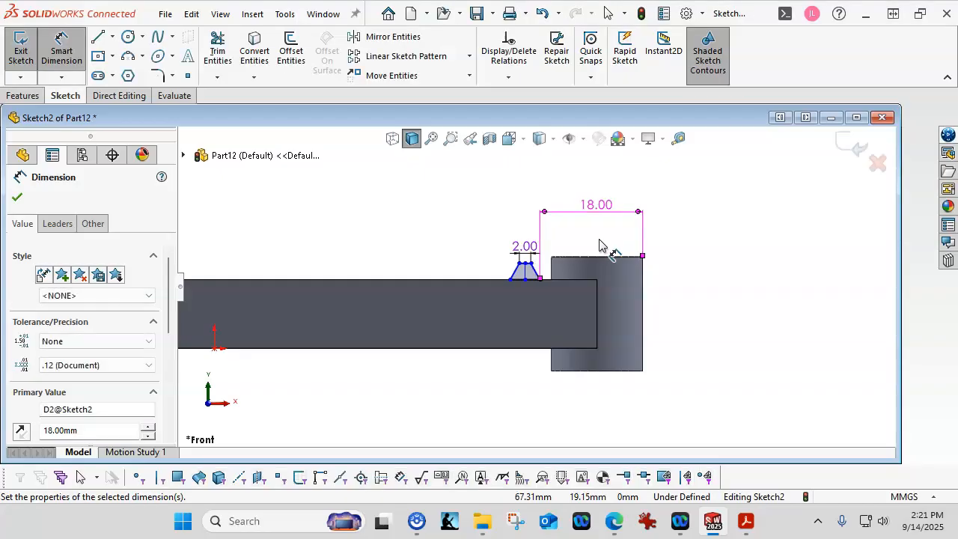
scroll(529, 295, down, 3)
scroll(529, 294, down, 1)
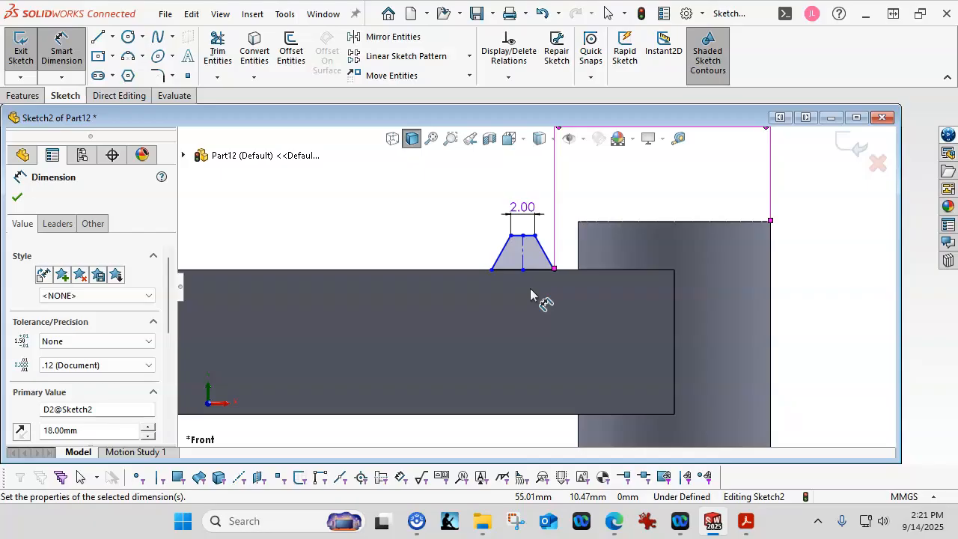
Dimension the angle between the tooth's two slanted sides to 40°.
click(500, 254)
click(546, 257)
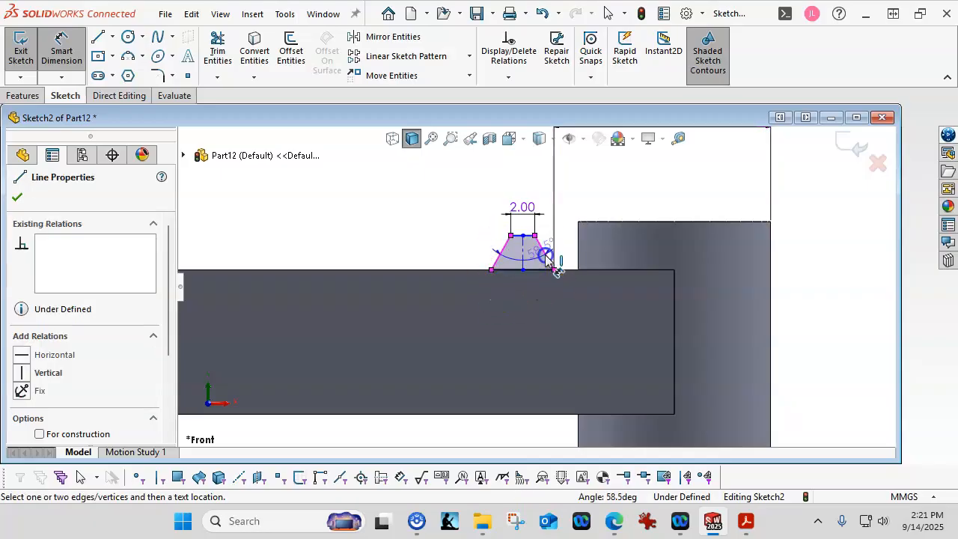
click(558, 370)
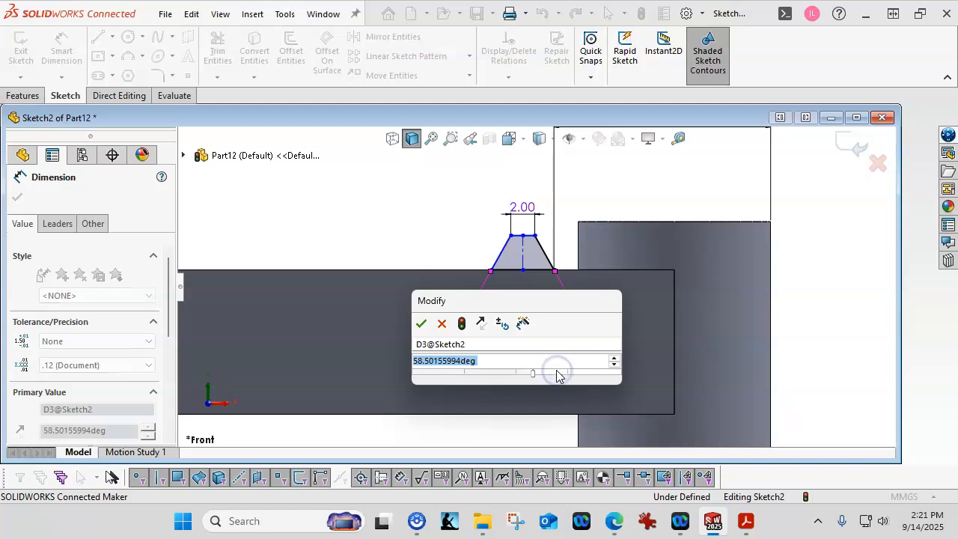
text(40)
key(Return)
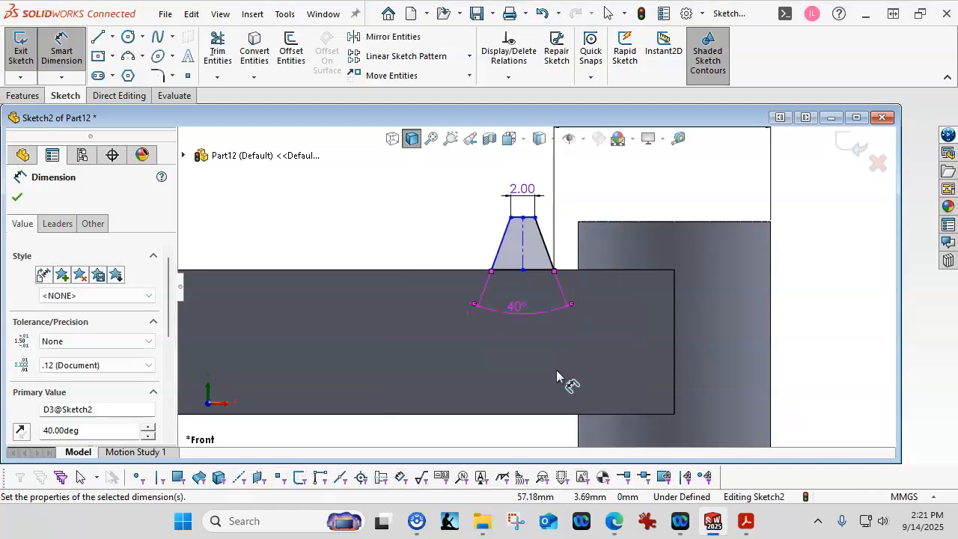
click(522, 334)
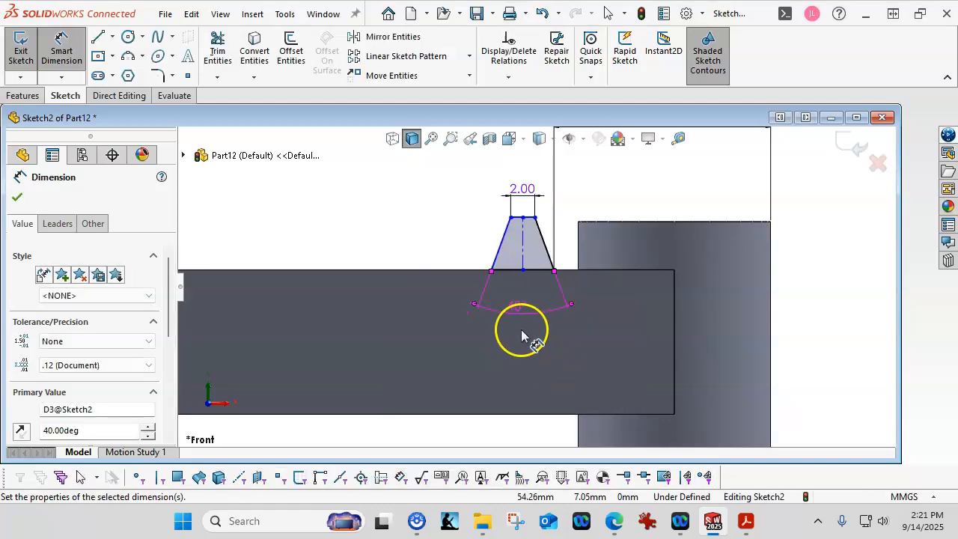
Set the tooth's centerline height to 2.50 mm, fully defining the sketch, and maximize the part window.
click(525, 254)
click(818, 291)
text(2.5)
key(Return)
right_click(795, 346)
click(796, 387)
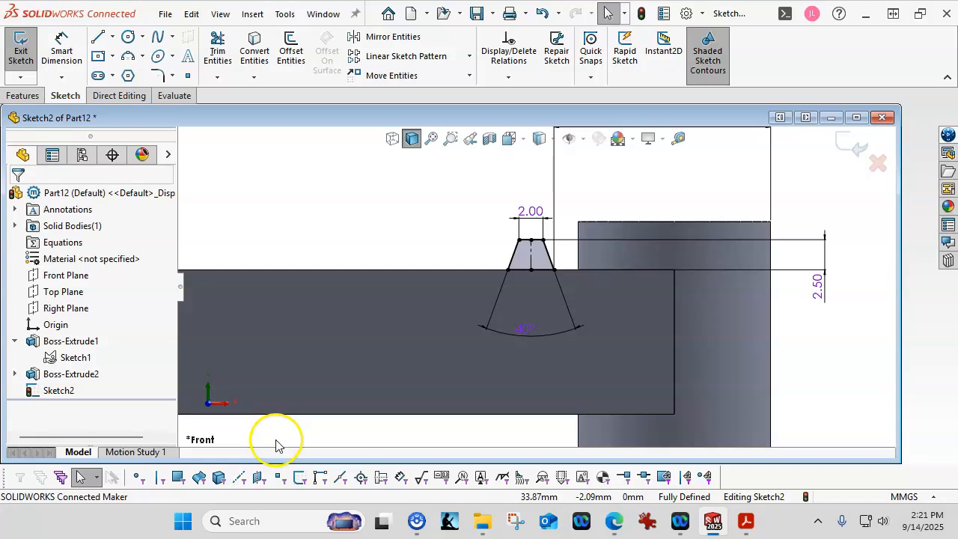
click(857, 117)
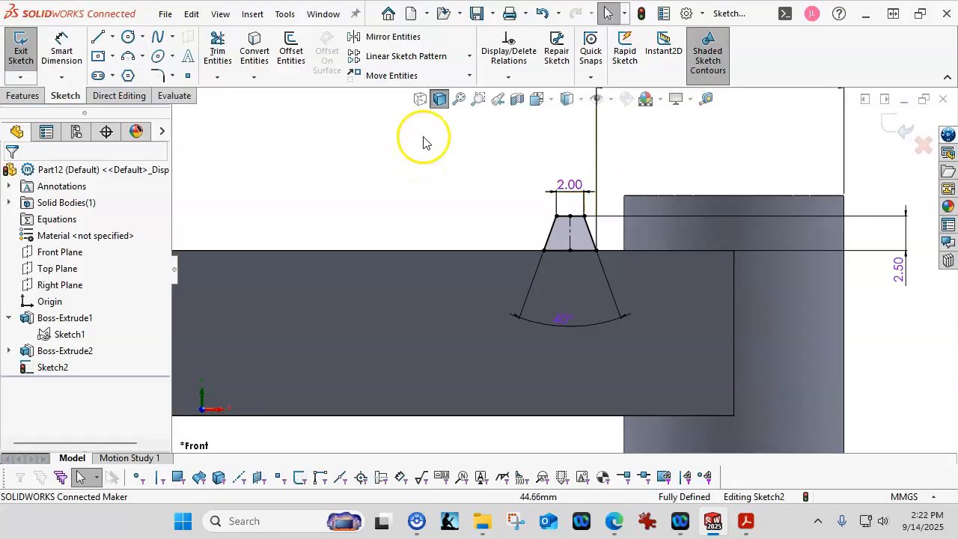
Start a Linear Sketch Pattern along the X-axis with 6 mm spacing and 24 instances.
click(440, 57)
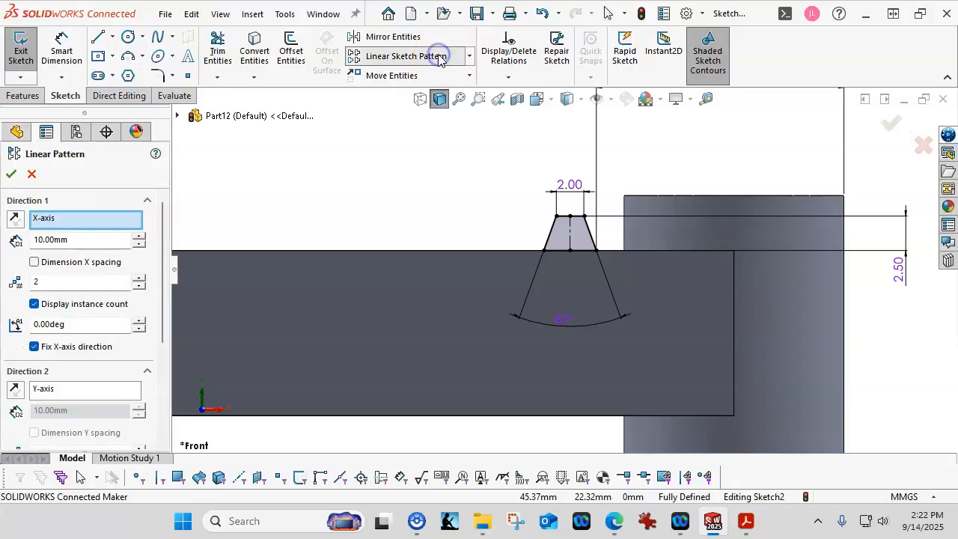
click(56, 221)
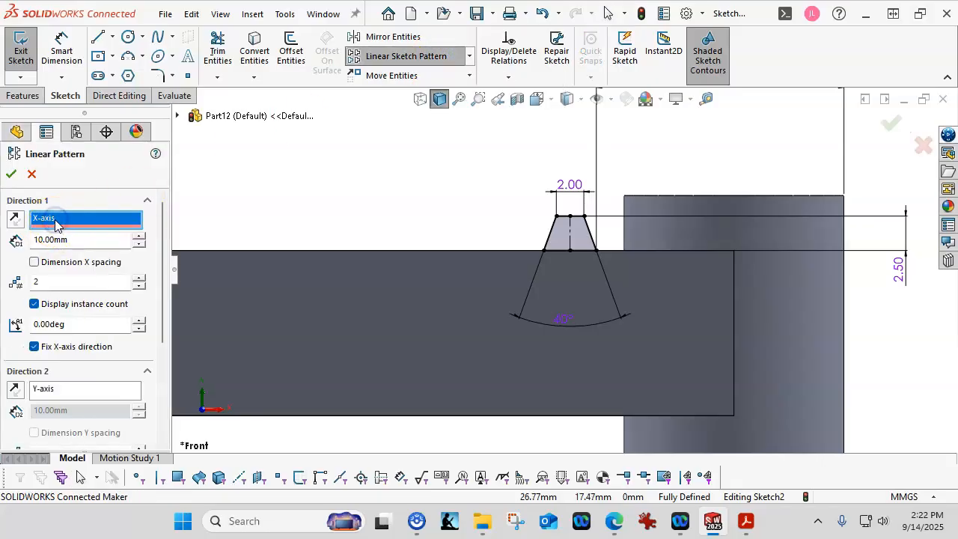
click(66, 240)
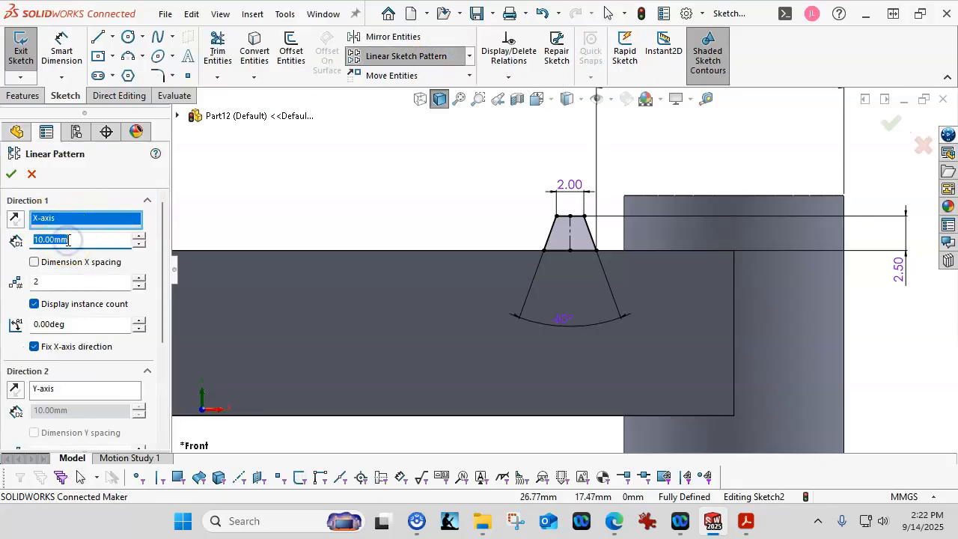
text(6)
key(Tab)
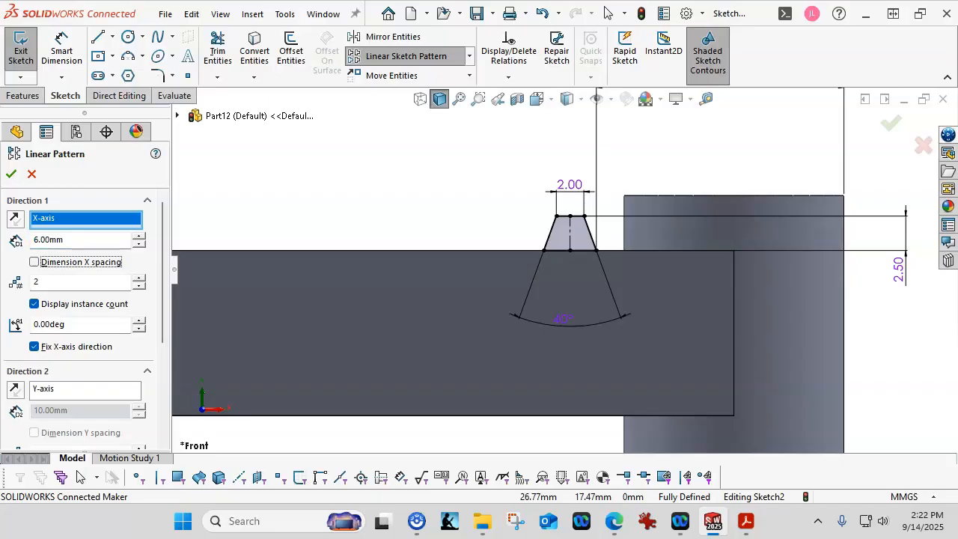
click(45, 282)
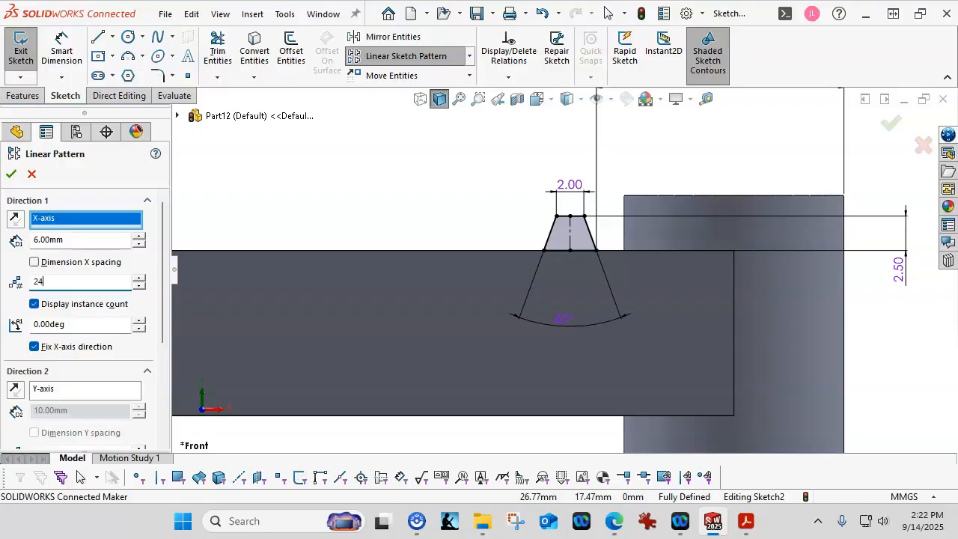
key(Tab)
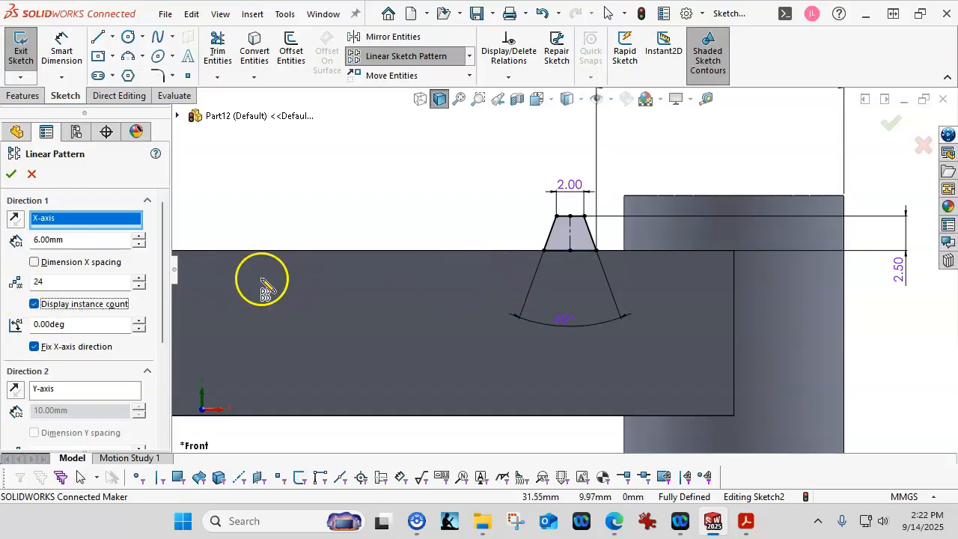
drag(167, 277, 166, 304)
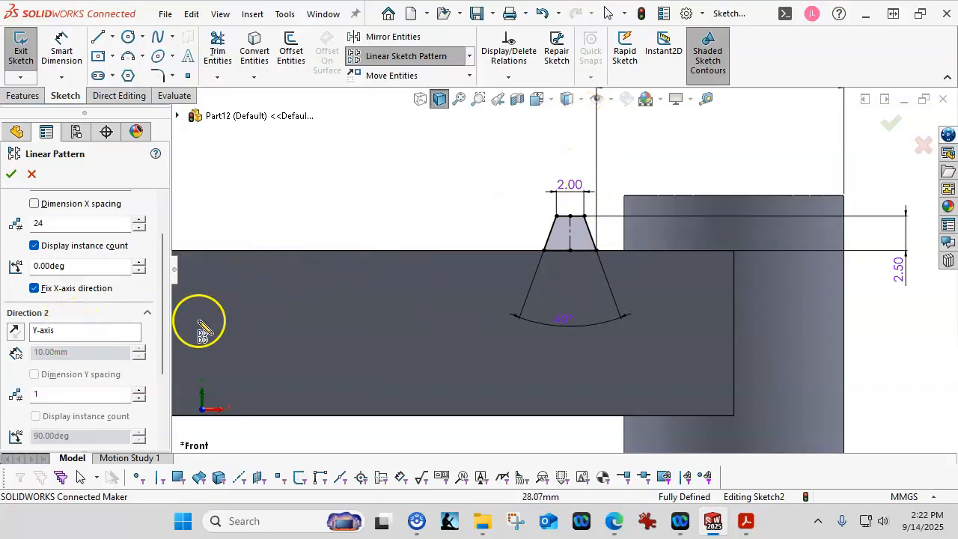
drag(164, 356, 164, 365)
drag(163, 365, 159, 429)
Pattern the tooth's four edges with the direction reversed to run leftward, and apply it.
click(96, 408)
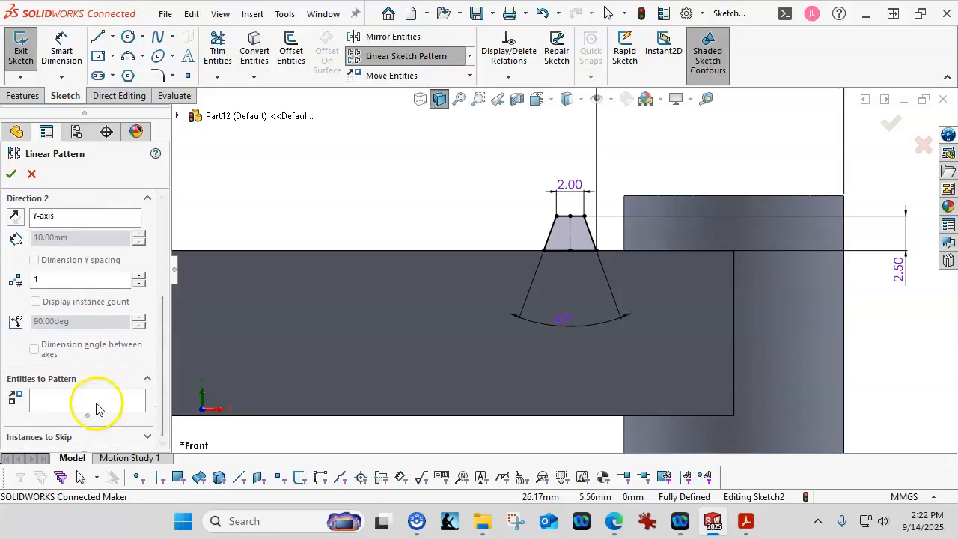
click(96, 404)
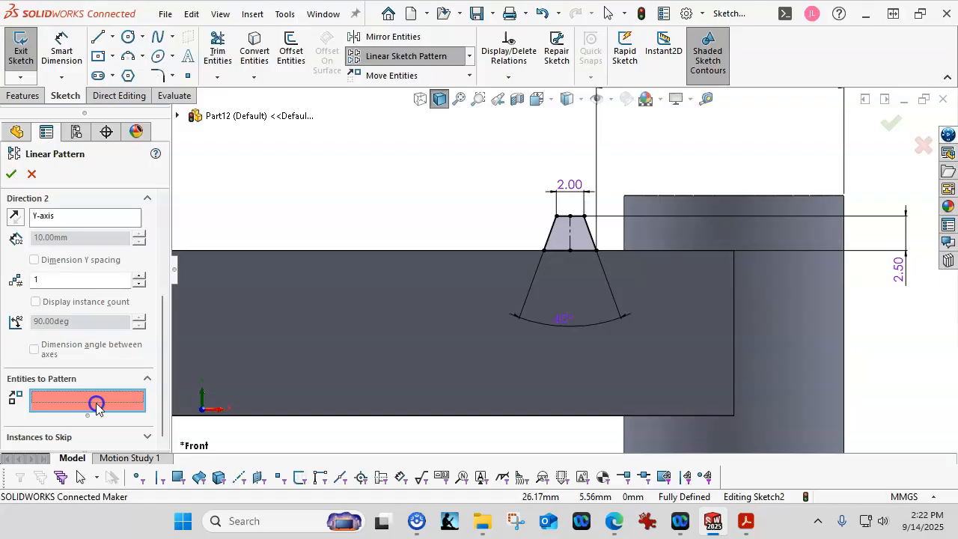
click(555, 232)
click(566, 252)
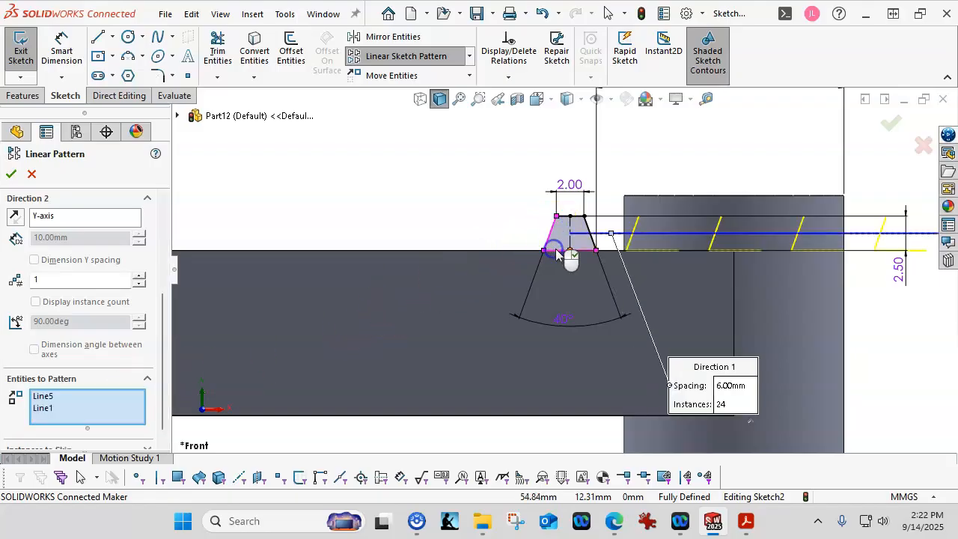
click(586, 231)
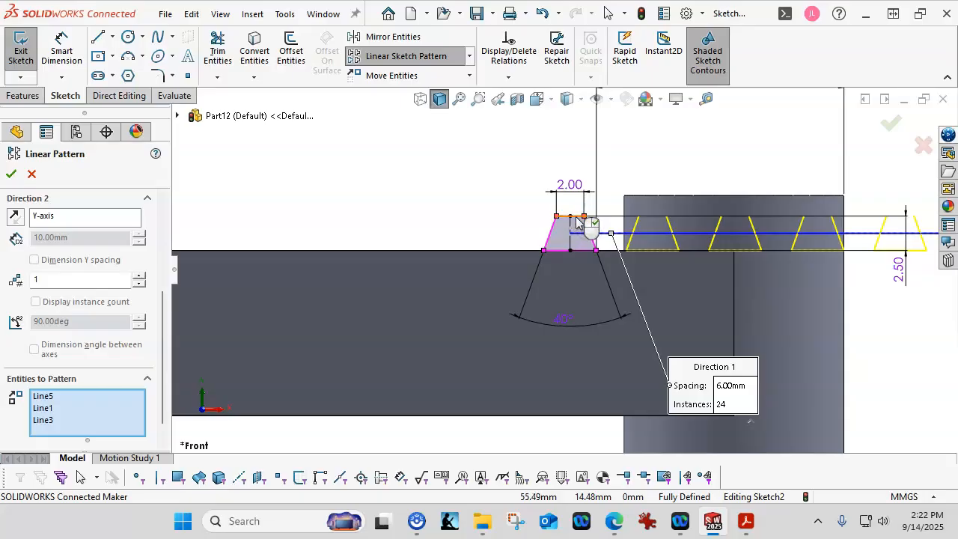
click(578, 218)
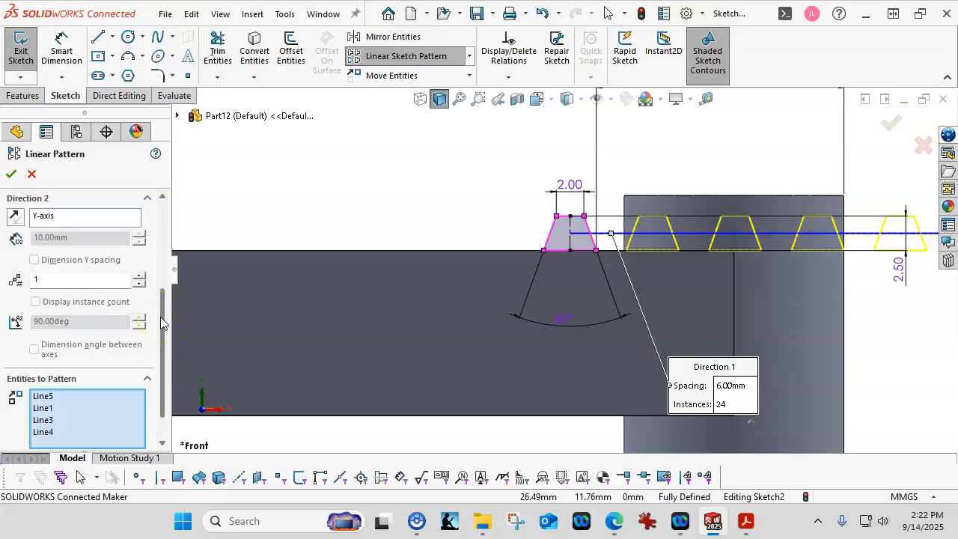
drag(162, 319, 173, 225)
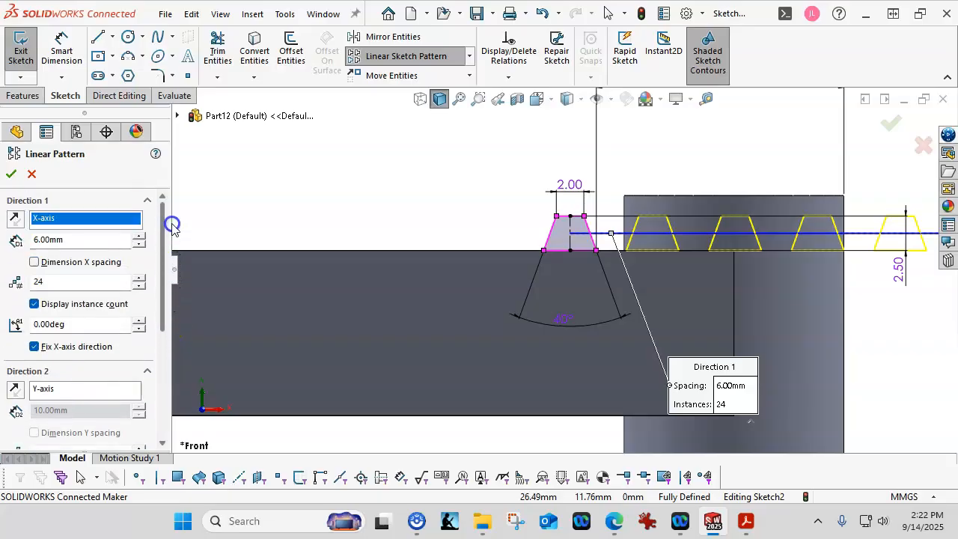
click(14, 220)
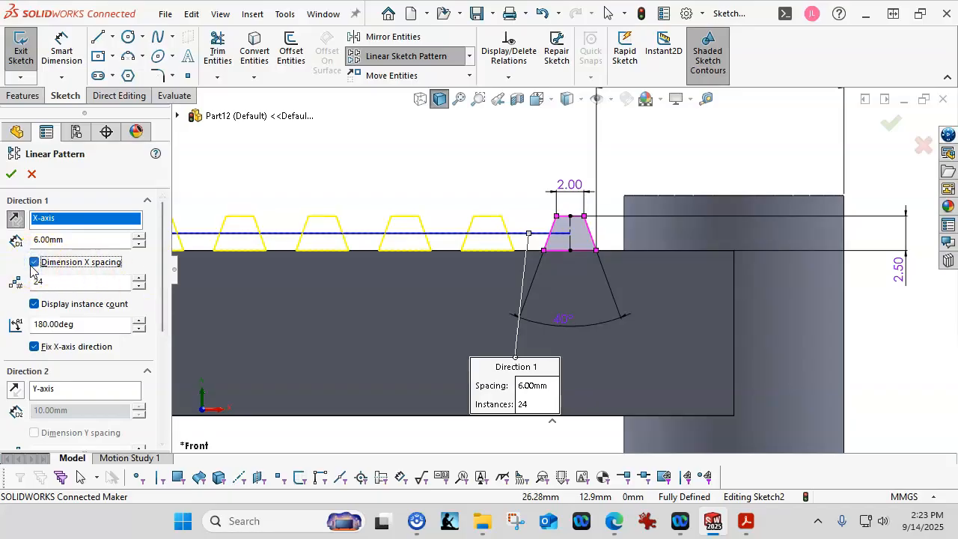
click(11, 176)
Move the 6.00 spacing dimension and the 24 instance label clear of the teeth.
scroll(449, 252, up, 5)
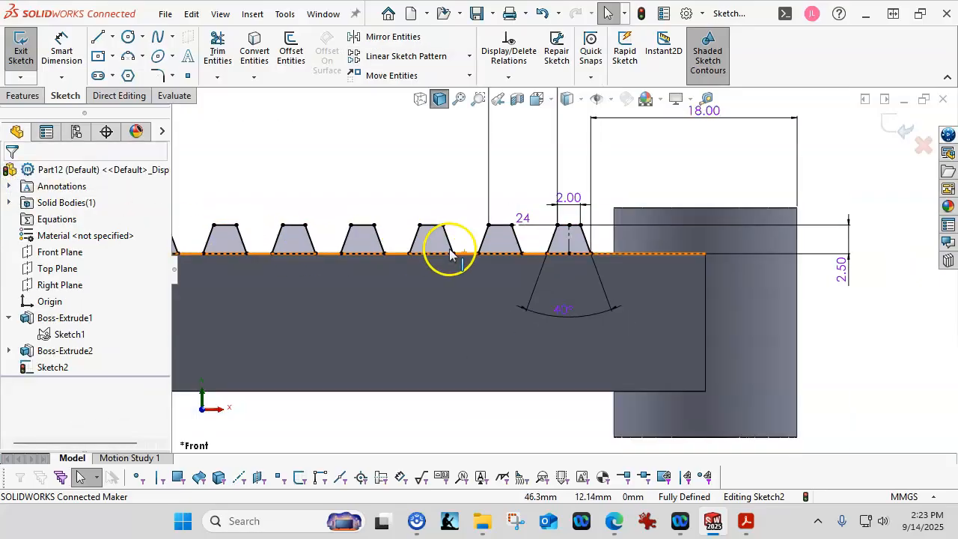
drag(547, 153, 547, 217)
scroll(530, 274, down, 4)
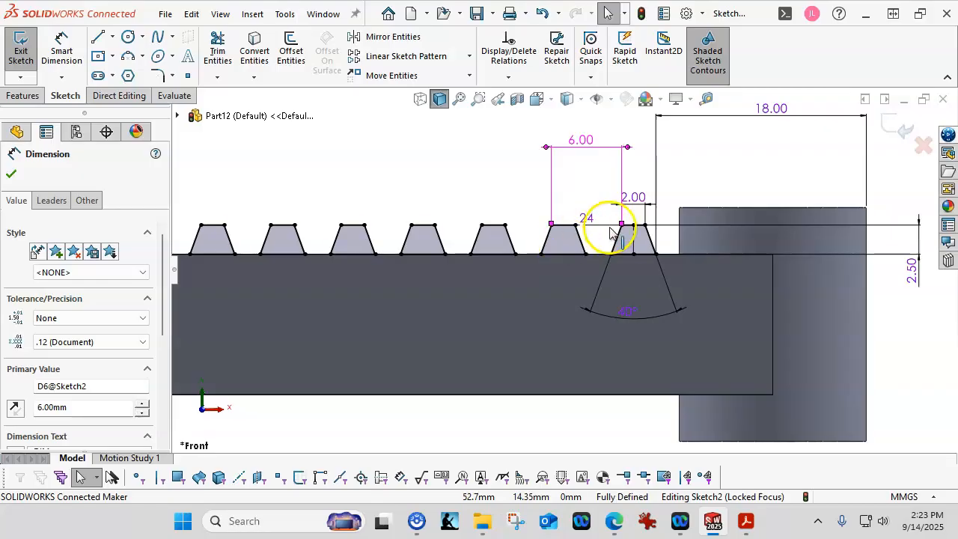
scroll(605, 232, down, 3)
drag(567, 223, 564, 199)
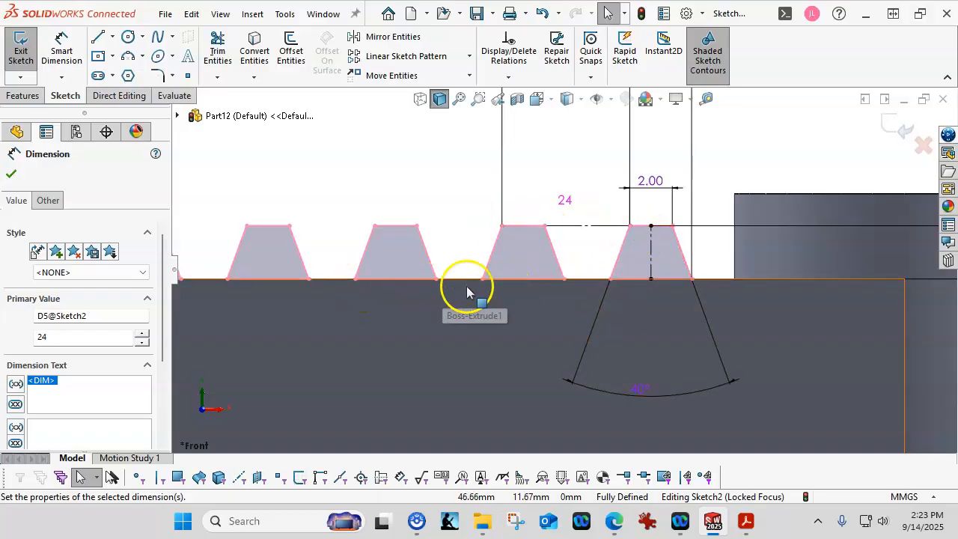
scroll(528, 292, up, 5)
scroll(531, 292, up, 1)
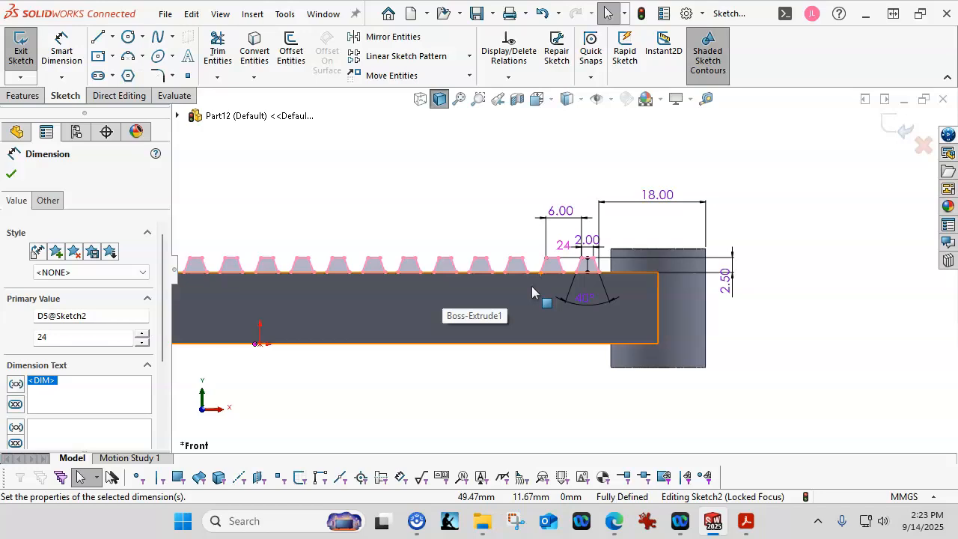
click(461, 209)
Check the length of the rack's bottom edge.
scroll(455, 230, up, 3)
scroll(210, 242, up, 3)
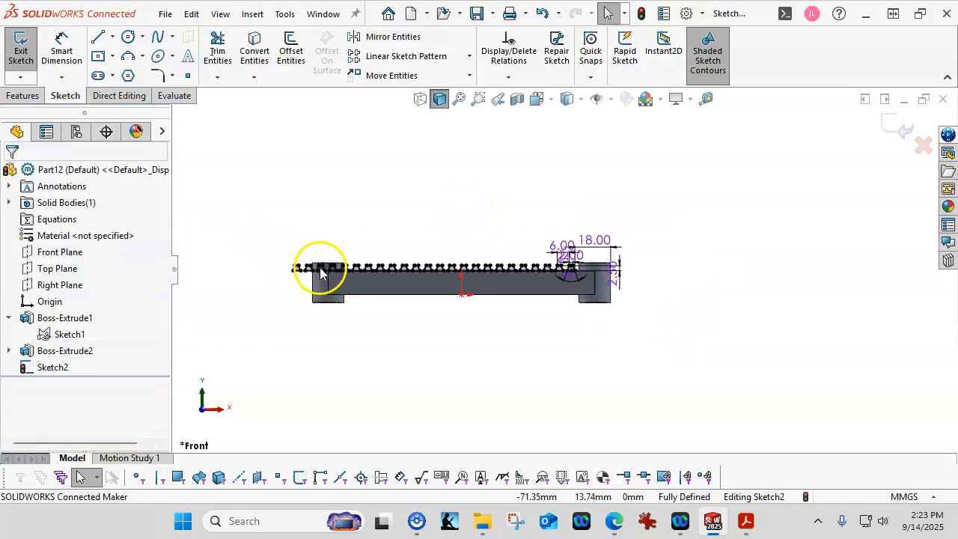
scroll(320, 269, down, 4)
scroll(449, 281, up, 3)
scroll(669, 266, down, 1)
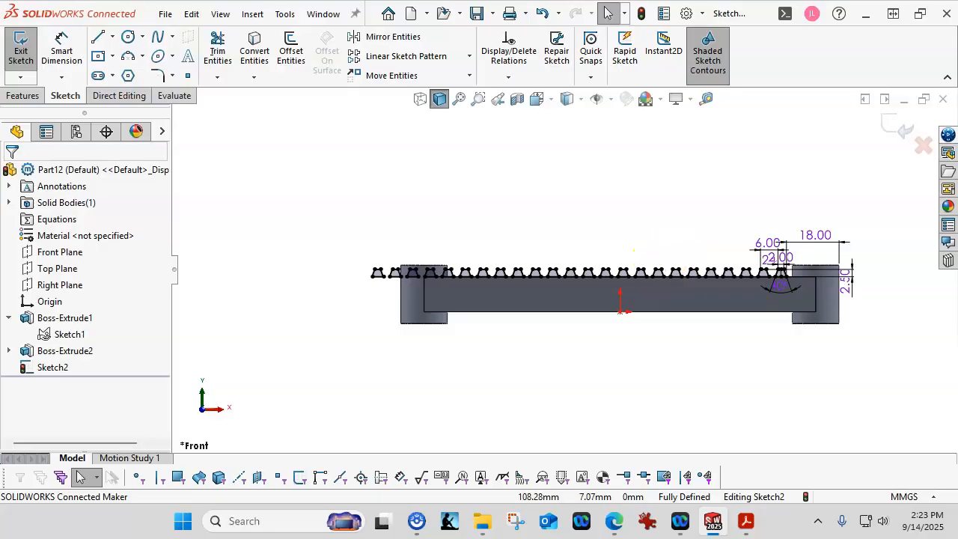
click(570, 313)
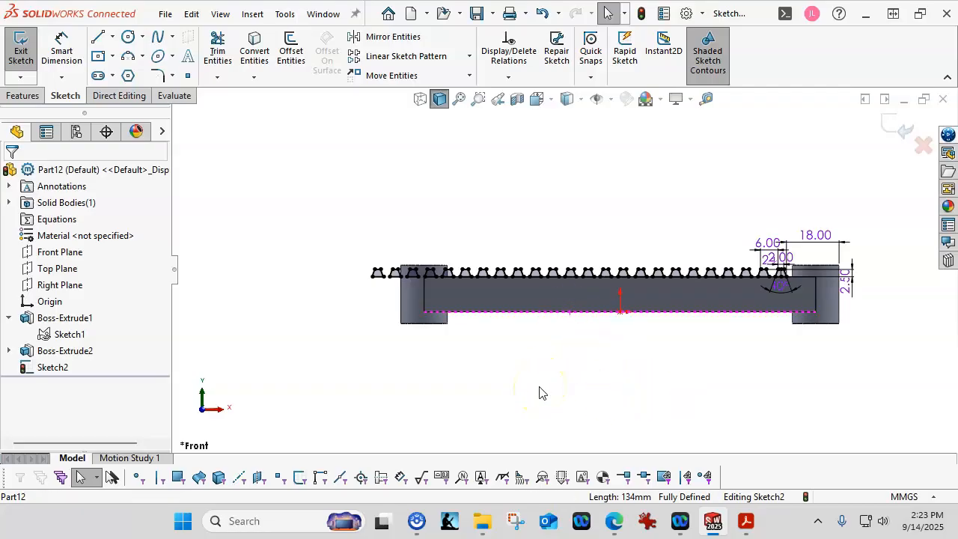
click(437, 363)
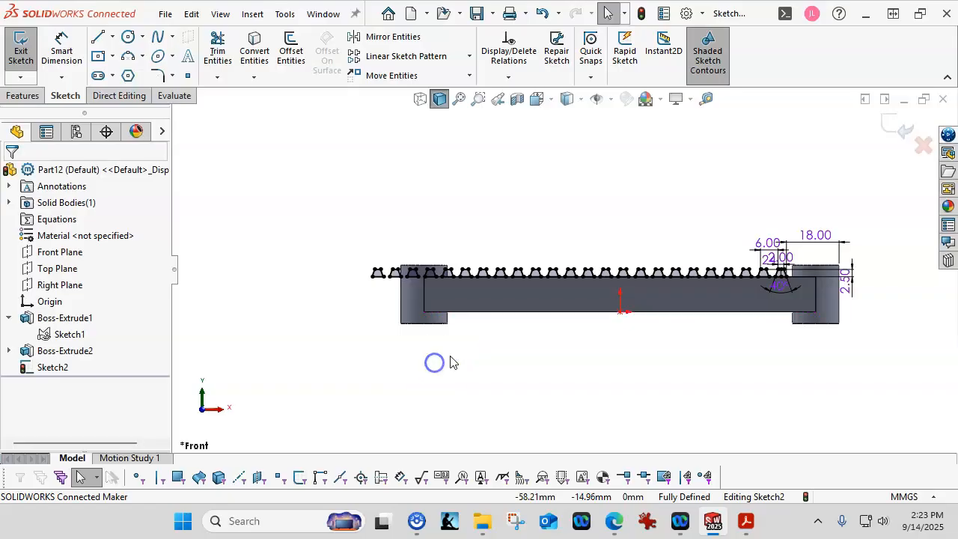
Exit the tooth sketch, change Sketch1's 134.00 length dimension to 164, and rebuild.
click(892, 131)
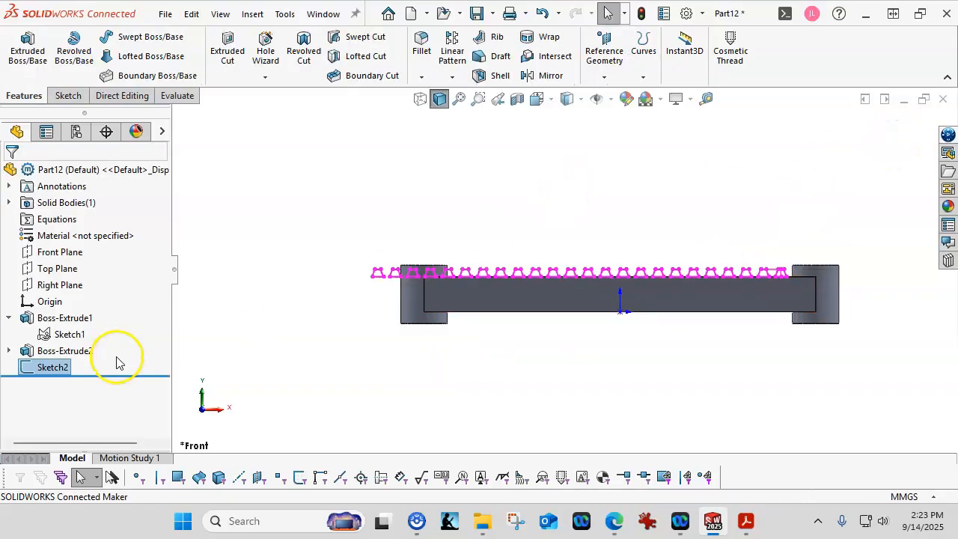
click(65, 334)
middle_drag(430, 361, 381, 406)
middle_drag(311, 334, 322, 366)
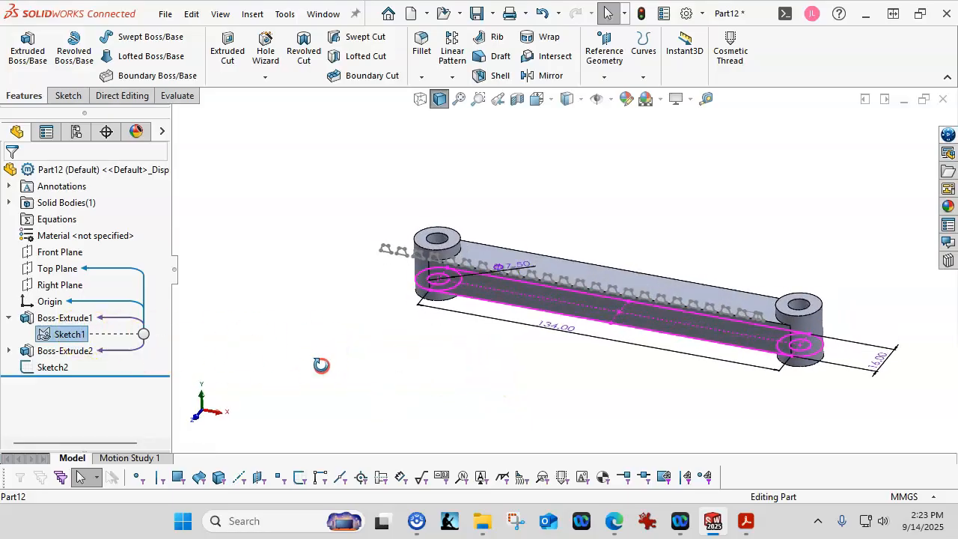
click(333, 354)
click(75, 334)
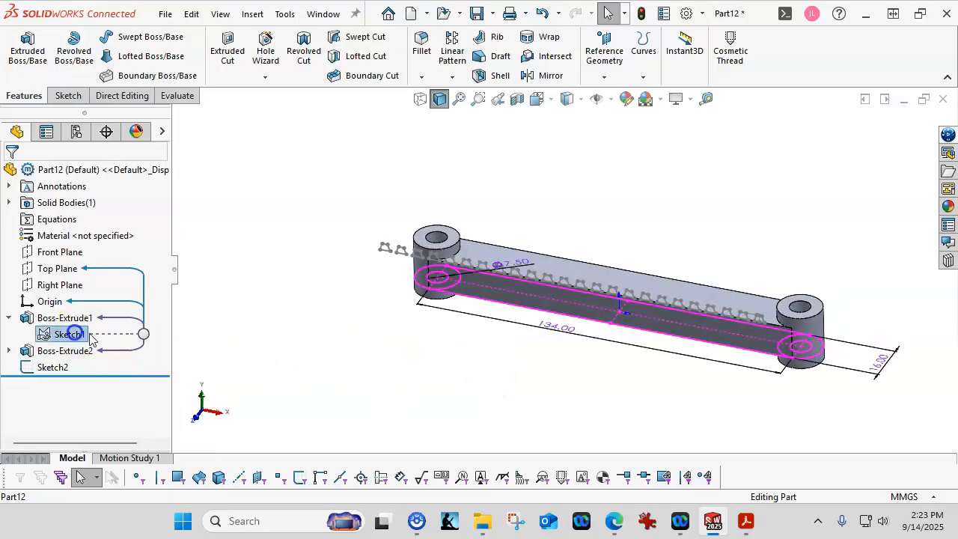
double_click(562, 326)
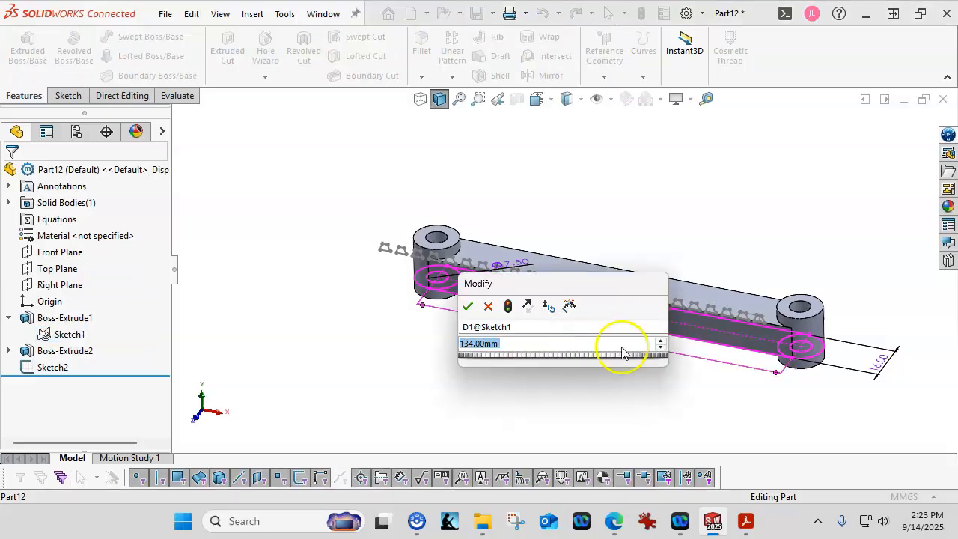
text(164)
key(Return)
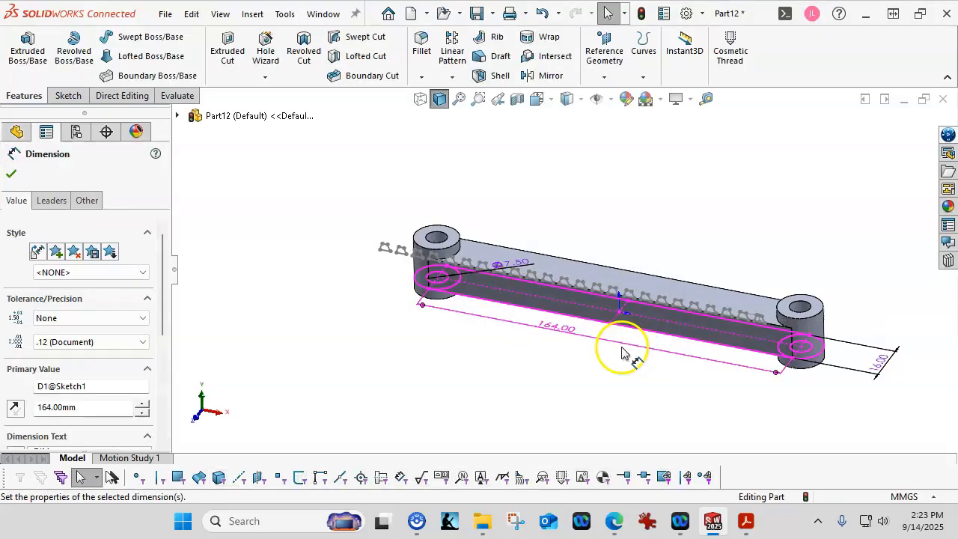
click(642, 14)
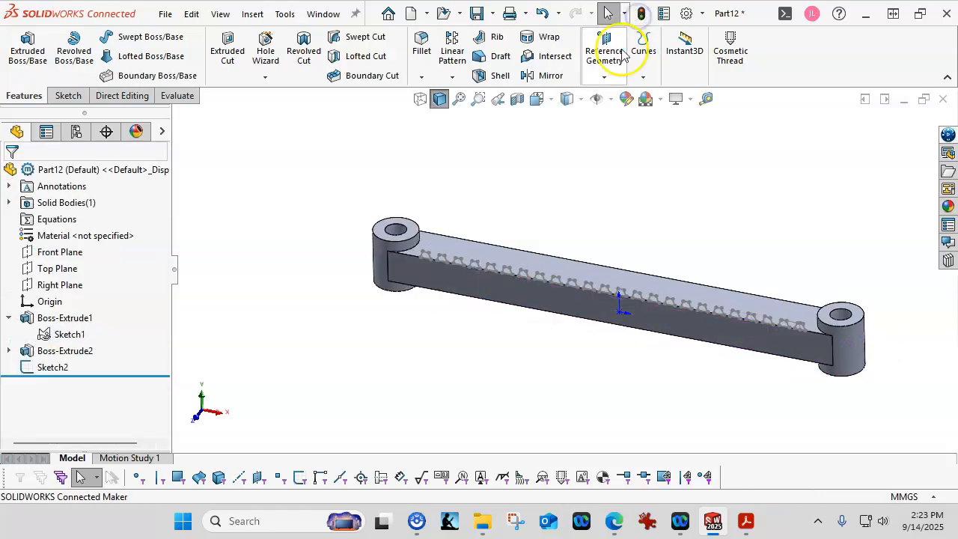
Reopen Sketch2 for editing.
right_click(56, 367)
click(66, 187)
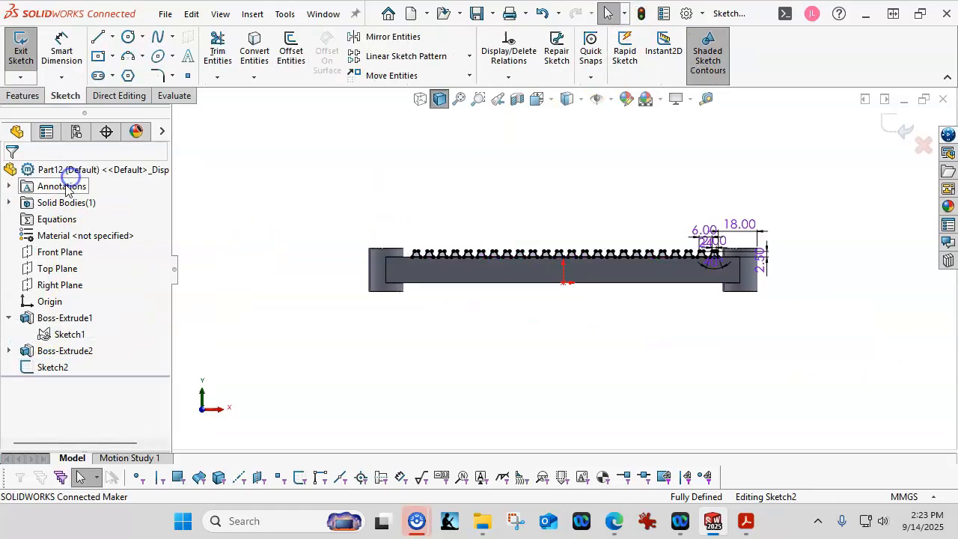
scroll(569, 263, down, 1)
scroll(449, 247, down, 1)
scroll(251, 257, down, 3)
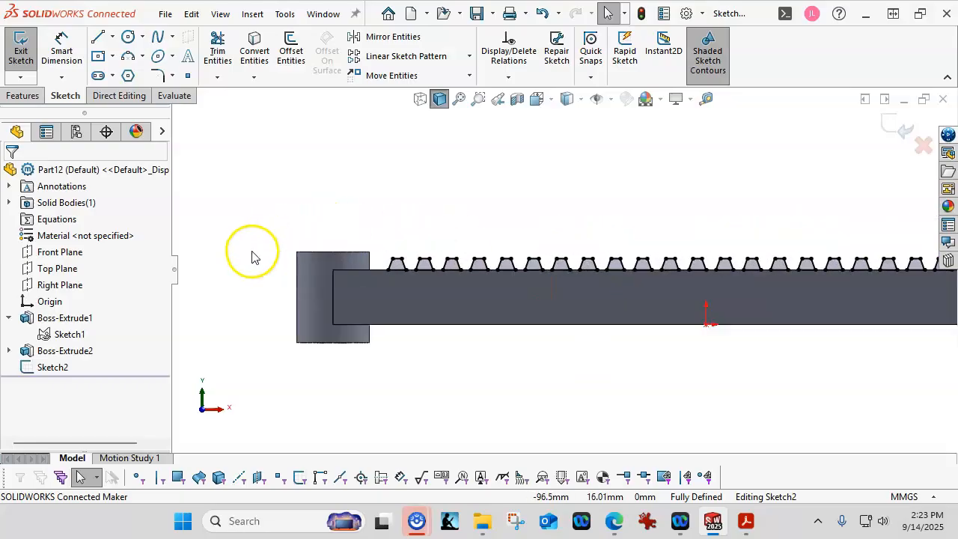
Add a driven 20.18 mm reference dimension from the left end edge to the tooth corner.
click(62, 50)
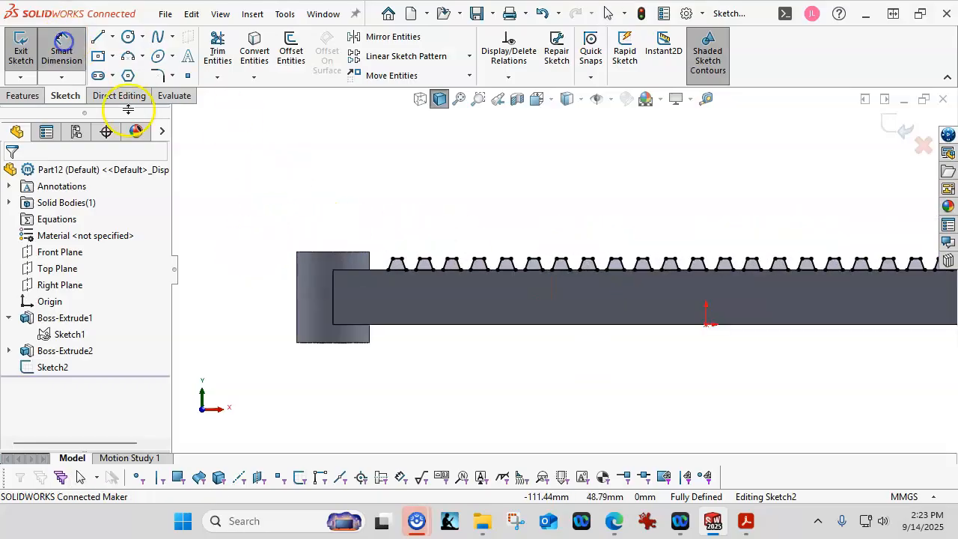
click(298, 272)
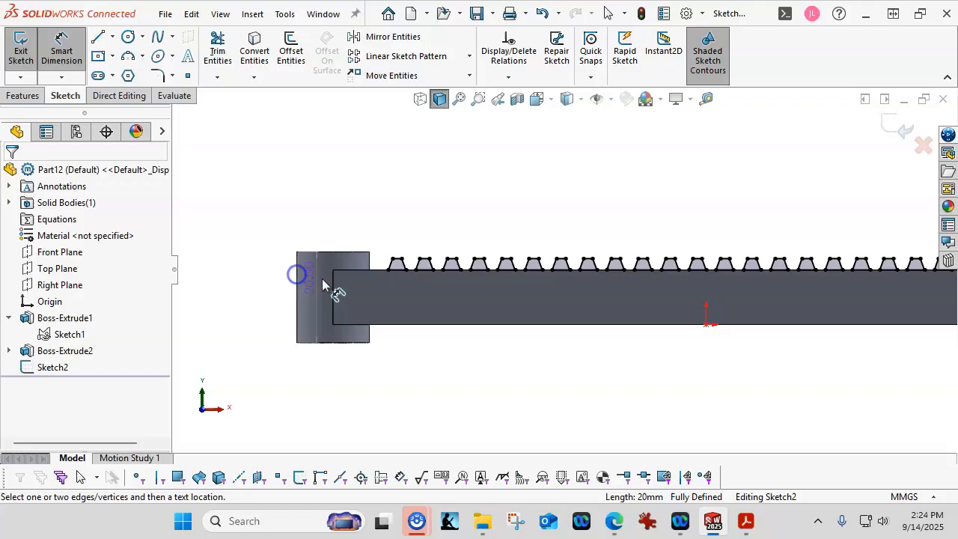
click(388, 270)
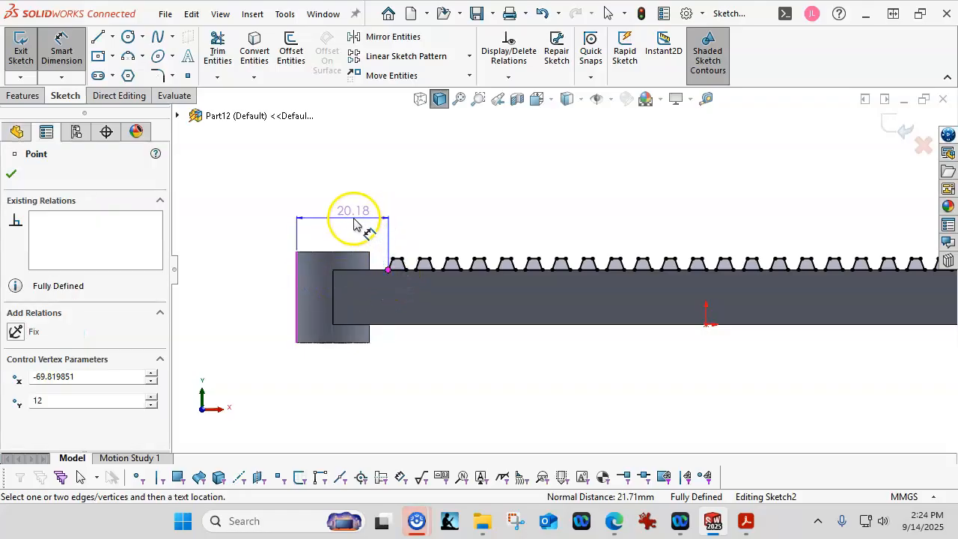
click(354, 224)
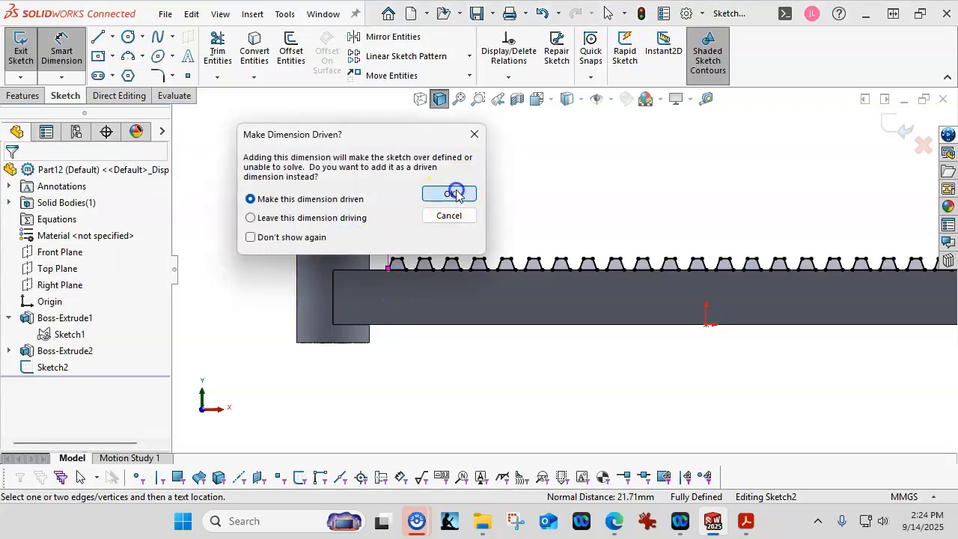
click(451, 194)
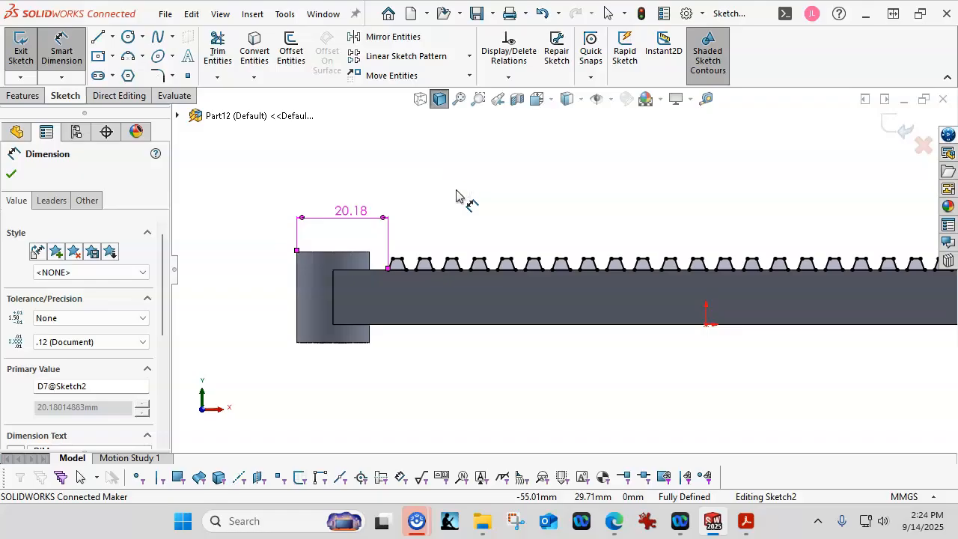
right_click(457, 194)
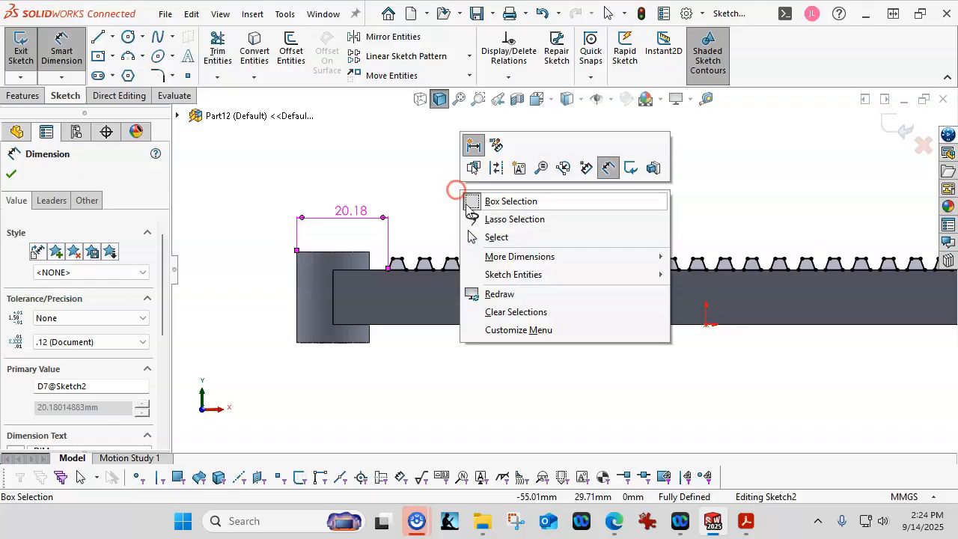
click(476, 236)
scroll(397, 202, up, 4)
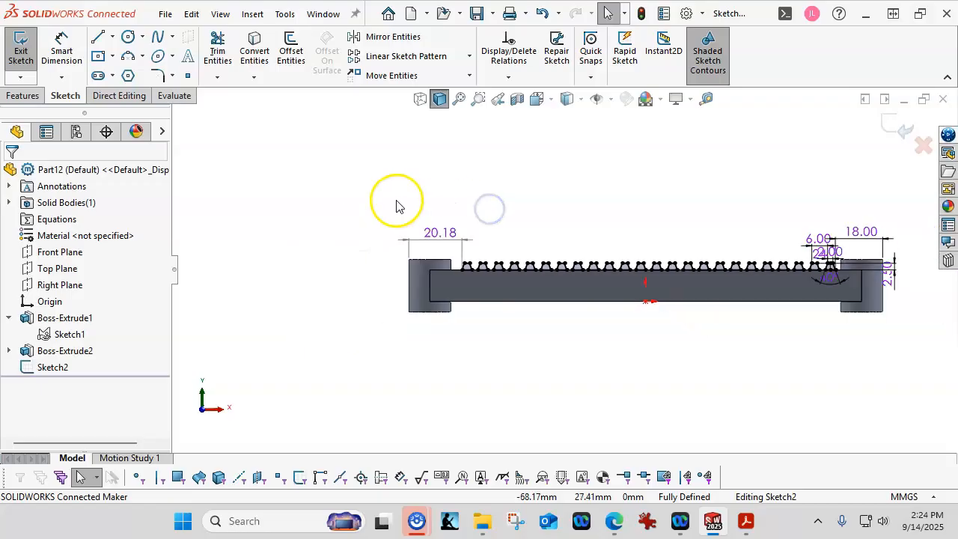
scroll(617, 292, down, 1)
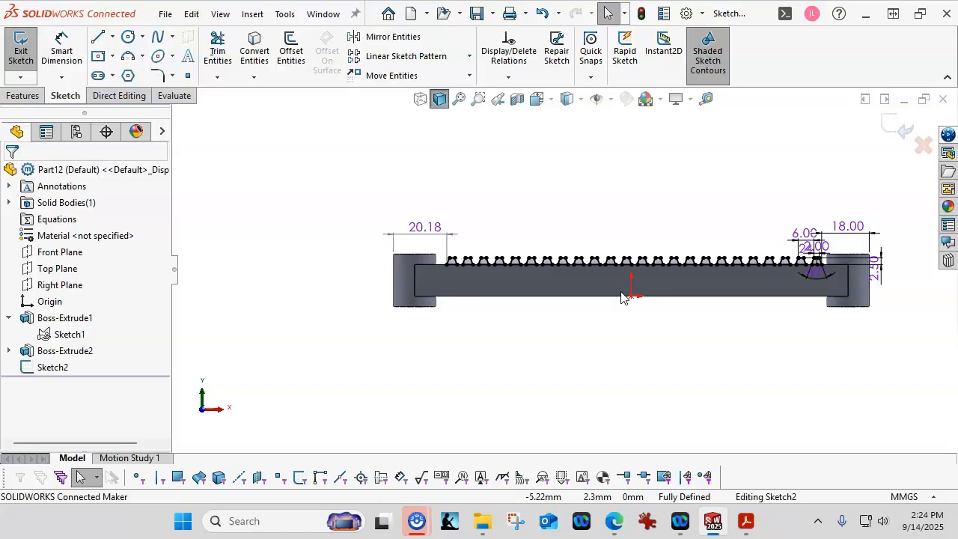
click(639, 275)
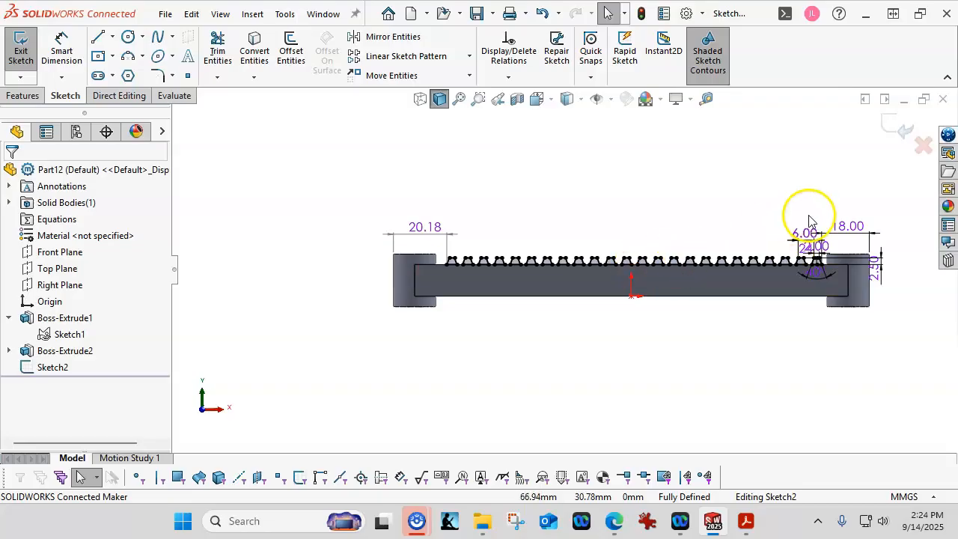
middle_drag(716, 203, 590, 312)
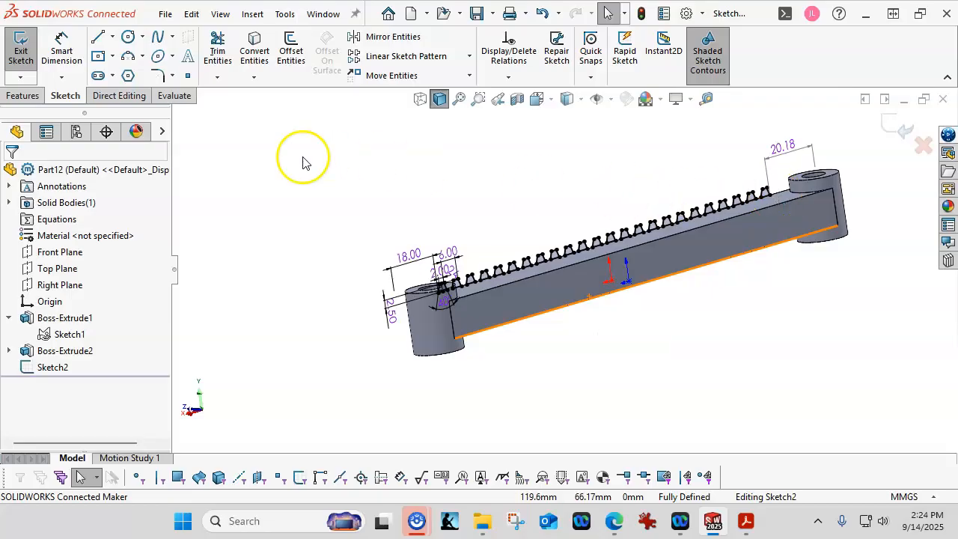
Extrude the tooth sketch, trying a reversed Blind, then Up To Next and Through All end conditions.
click(23, 96)
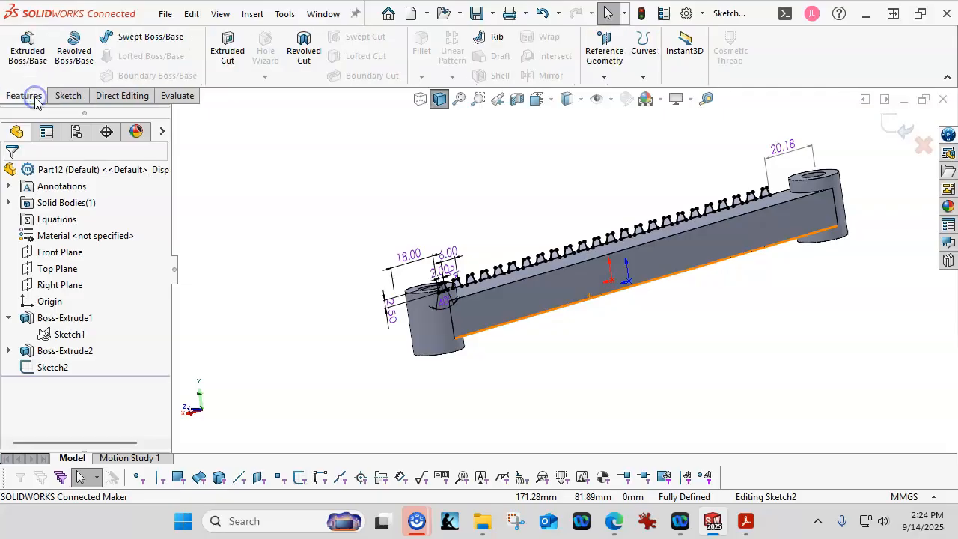
click(30, 56)
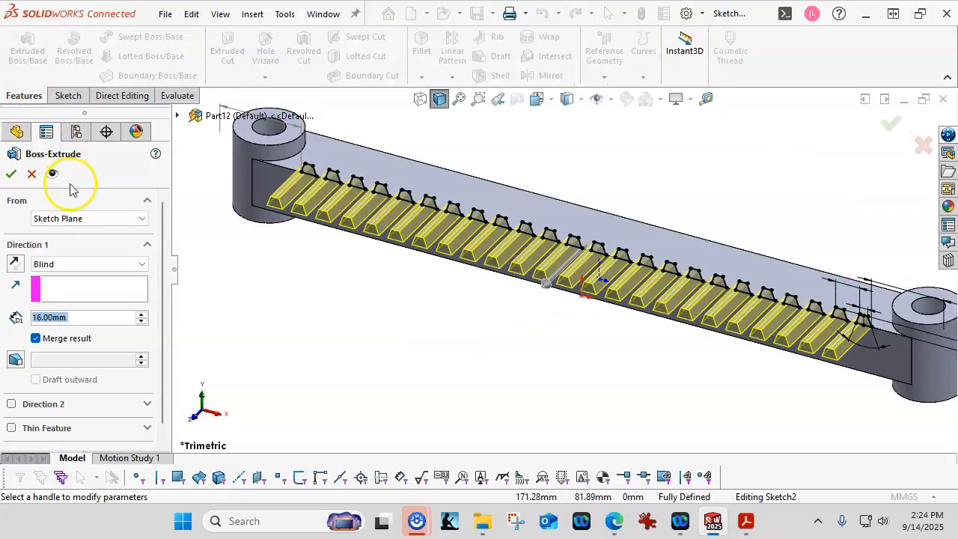
click(60, 266)
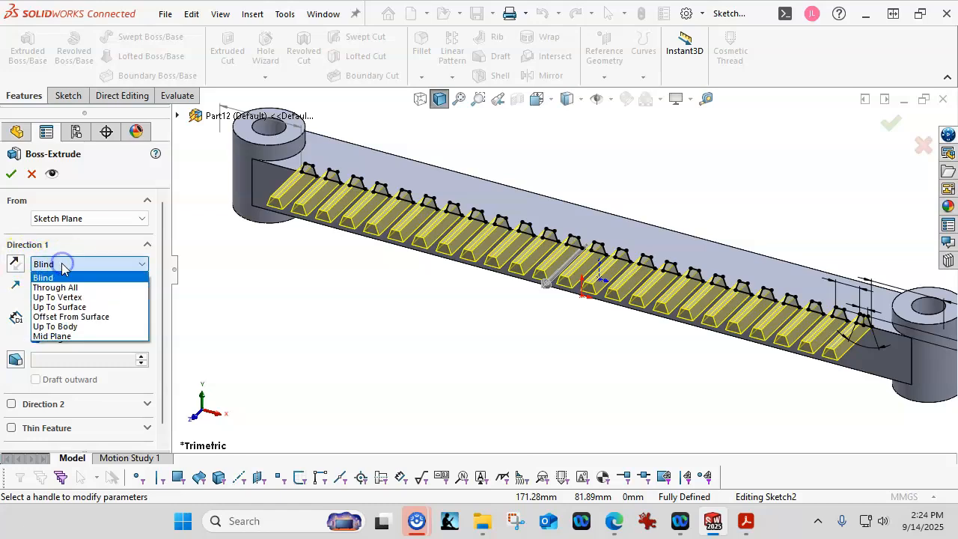
click(16, 270)
click(16, 265)
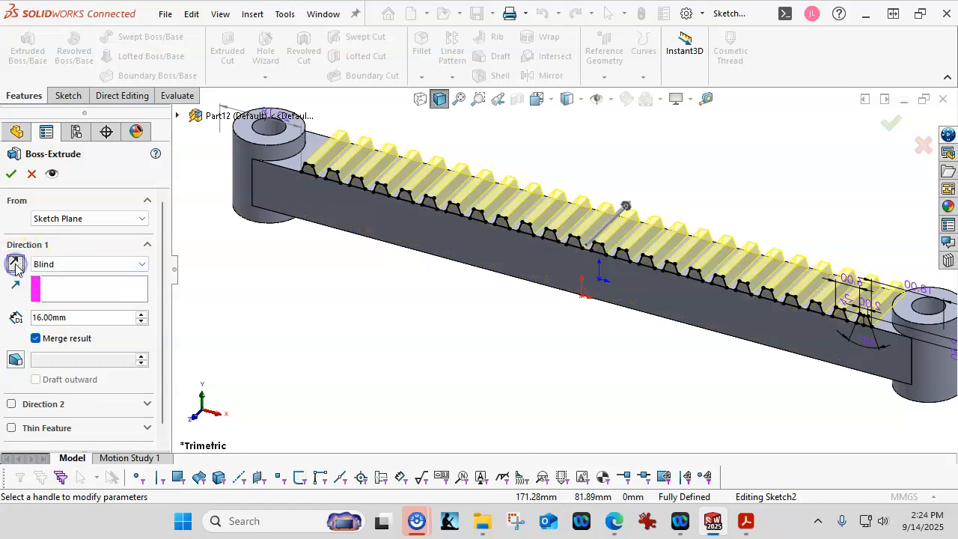
click(74, 263)
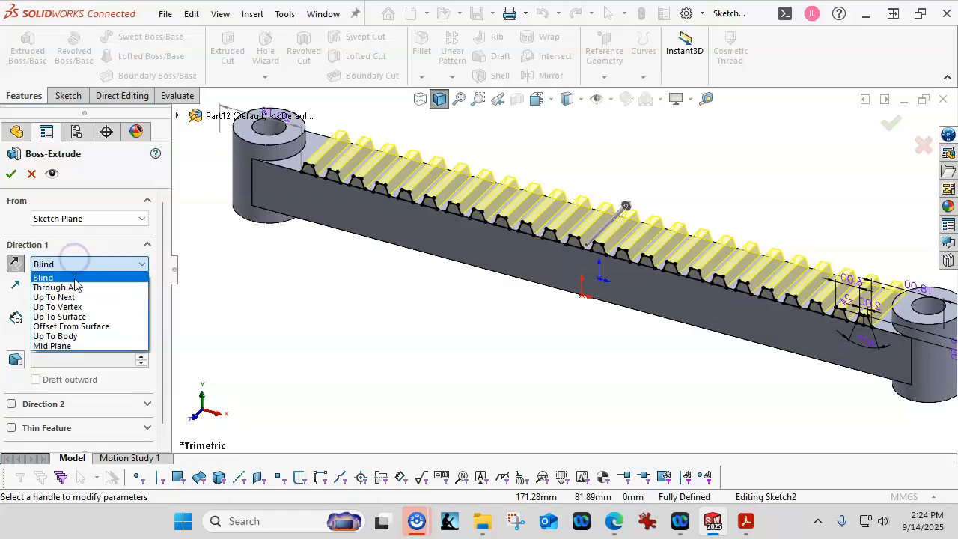
click(74, 297)
click(69, 265)
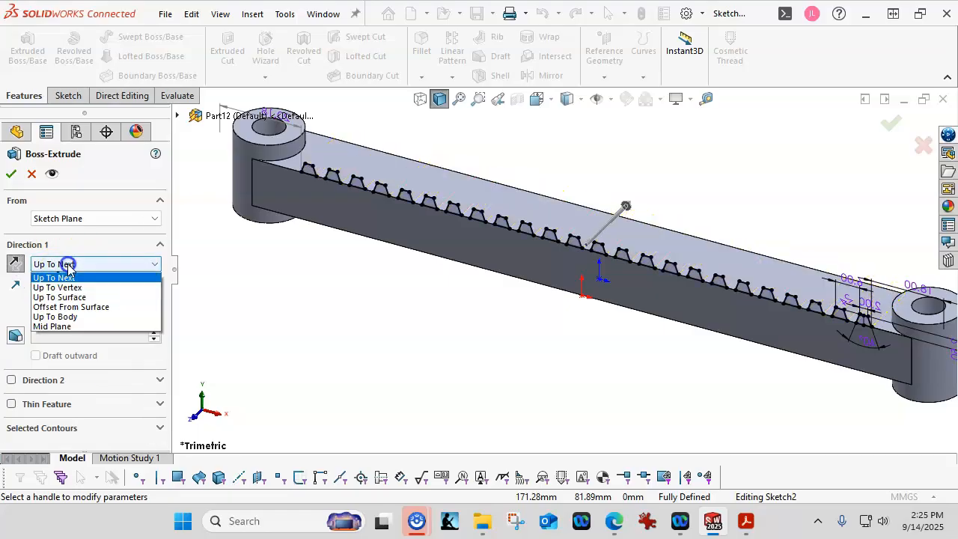
click(64, 288)
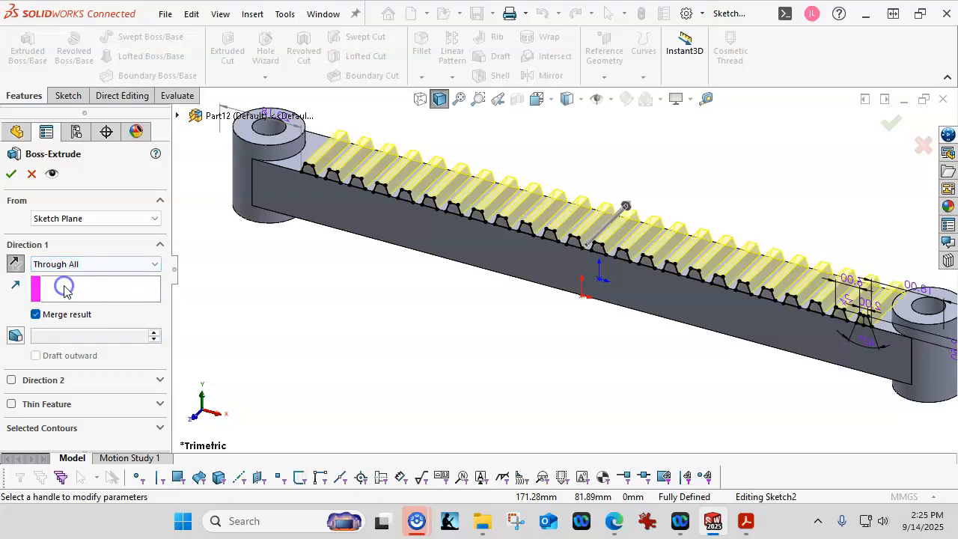
middle_drag(412, 321, 375, 307)
scroll(587, 324, down, 1)
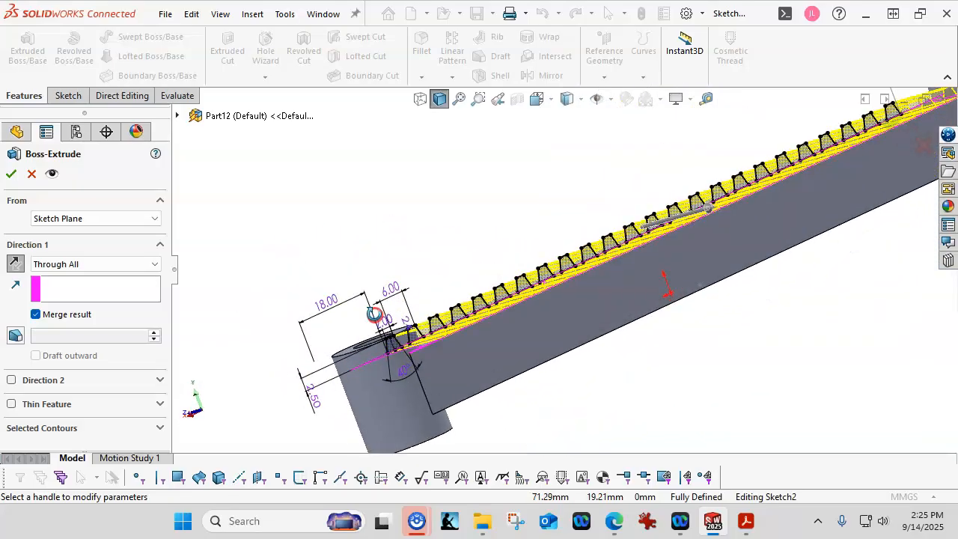
scroll(542, 323, up, 4)
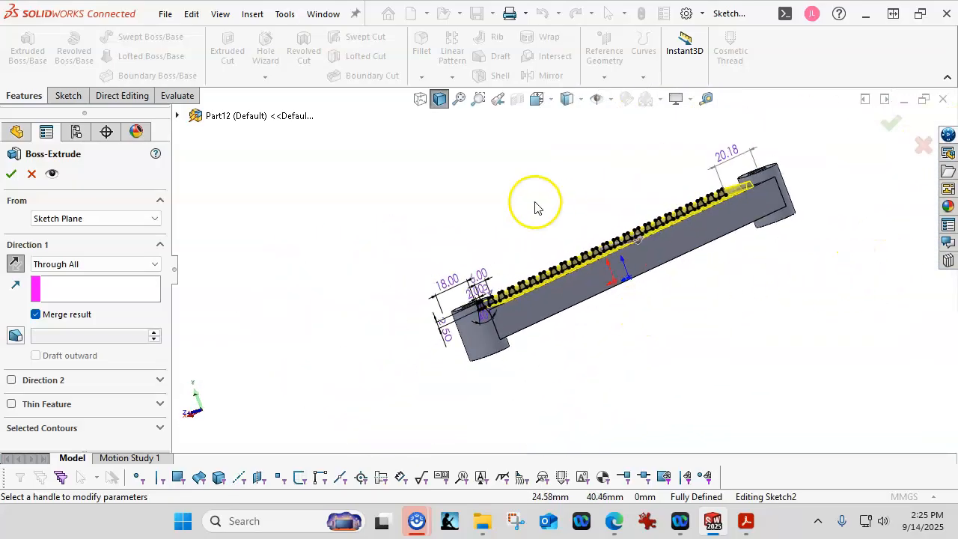
middle_drag(532, 203, 554, 238)
scroll(625, 318, down, 4)
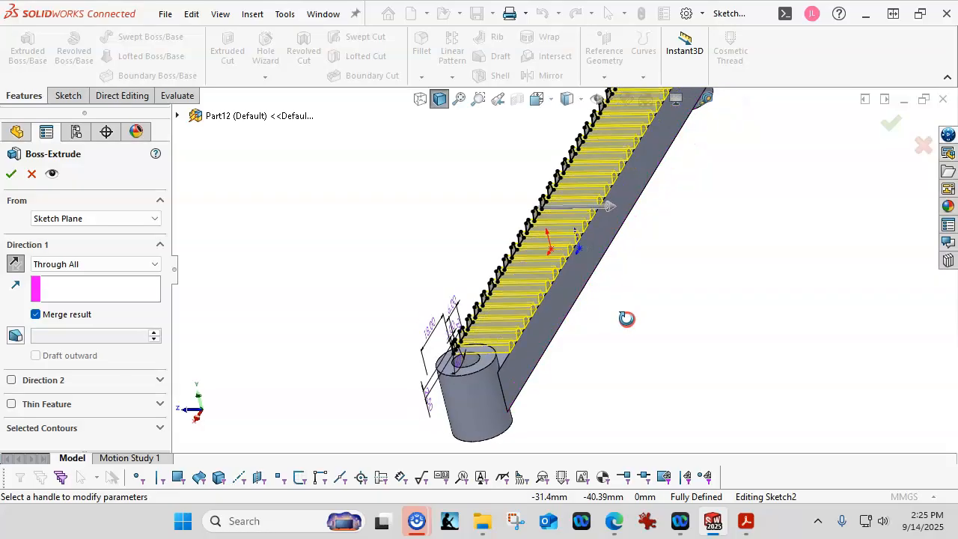
Try Up To Surface on the rack's side face, then Up To Vertex at the left boss corner.
click(105, 268)
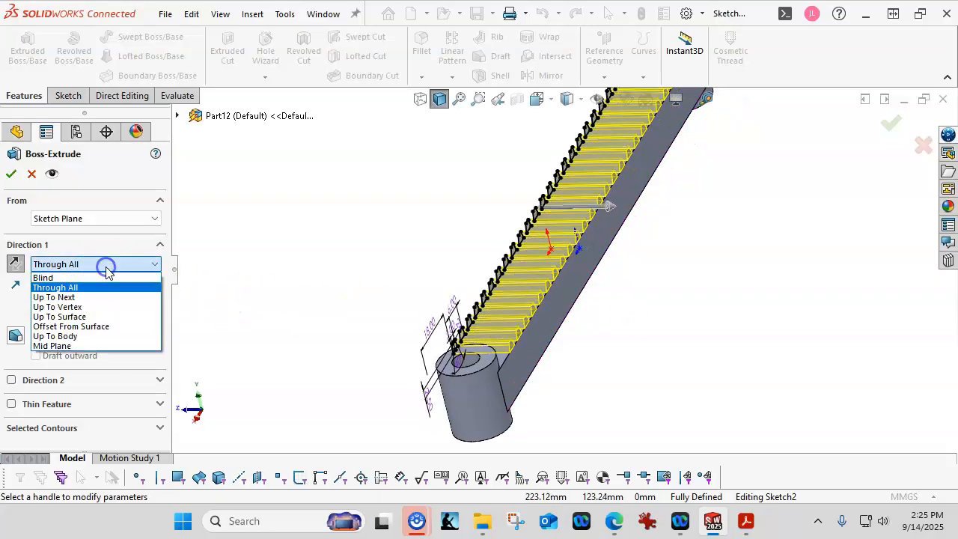
click(75, 316)
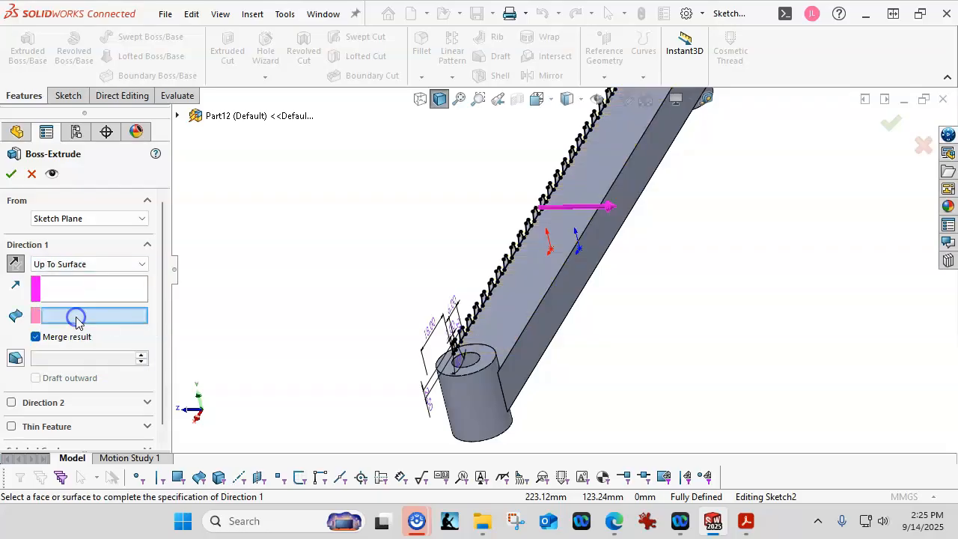
click(532, 339)
middle_drag(235, 293, 319, 300)
middle_drag(378, 222, 349, 197)
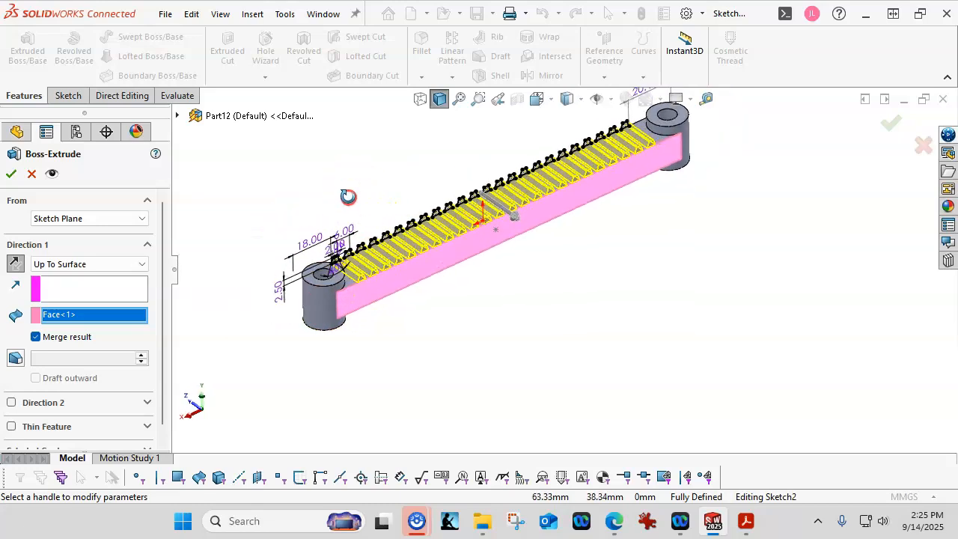
scroll(349, 273, down, 1)
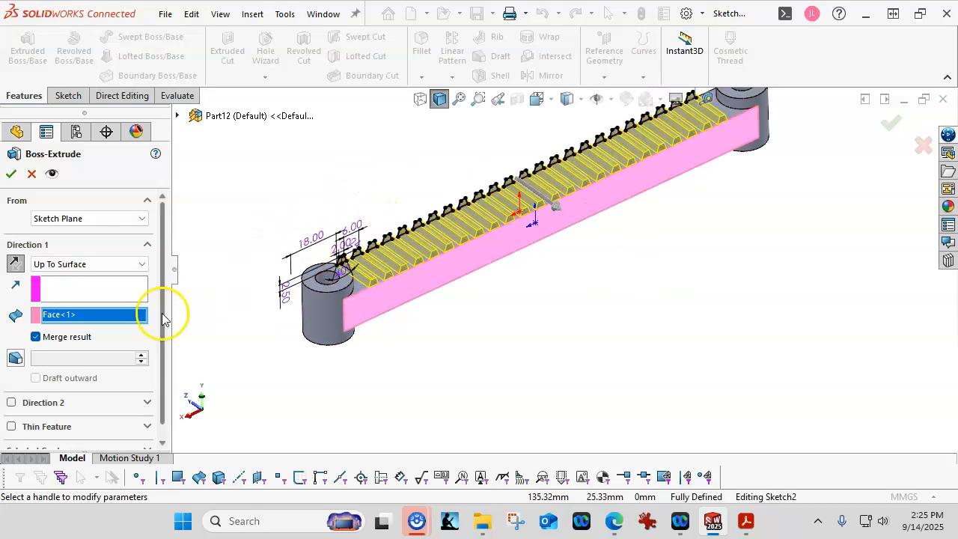
click(65, 265)
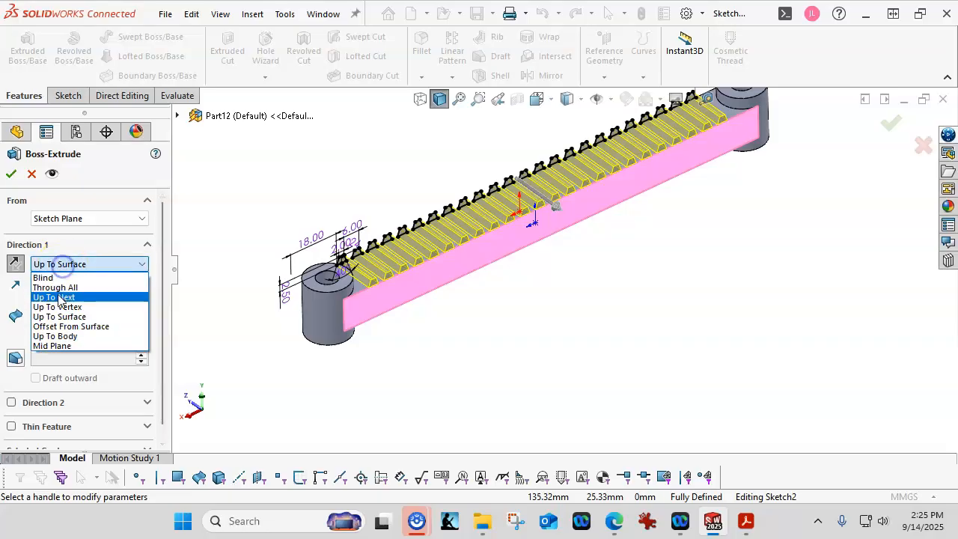
click(57, 309)
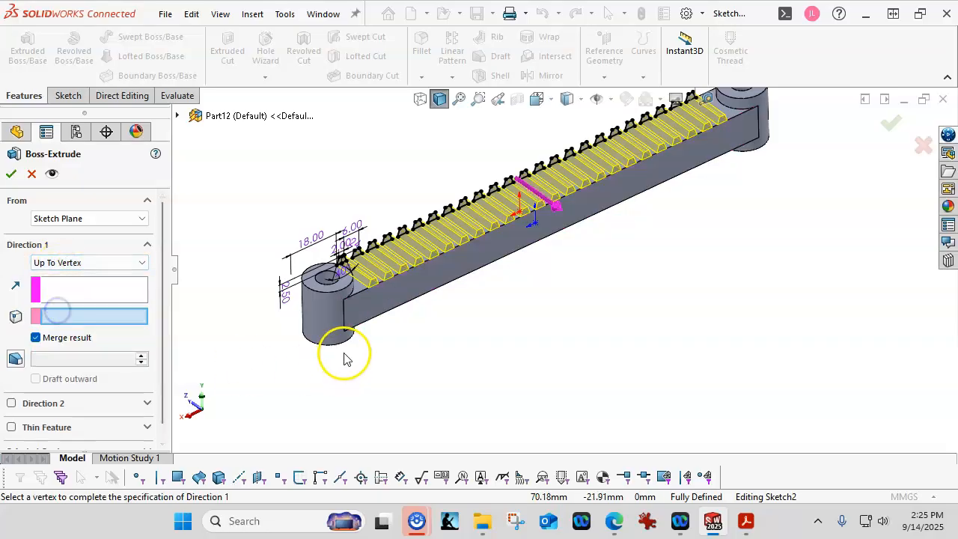
scroll(359, 337, down, 3)
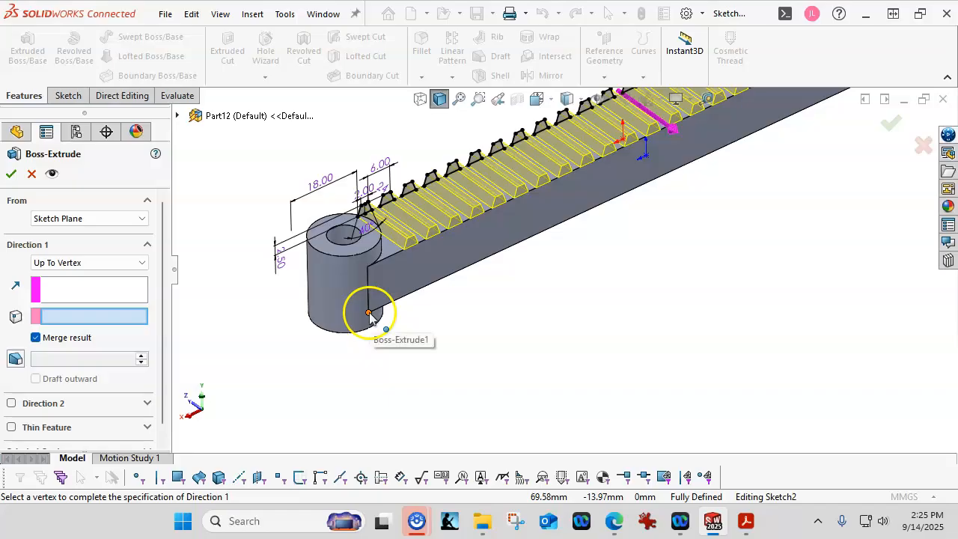
click(368, 313)
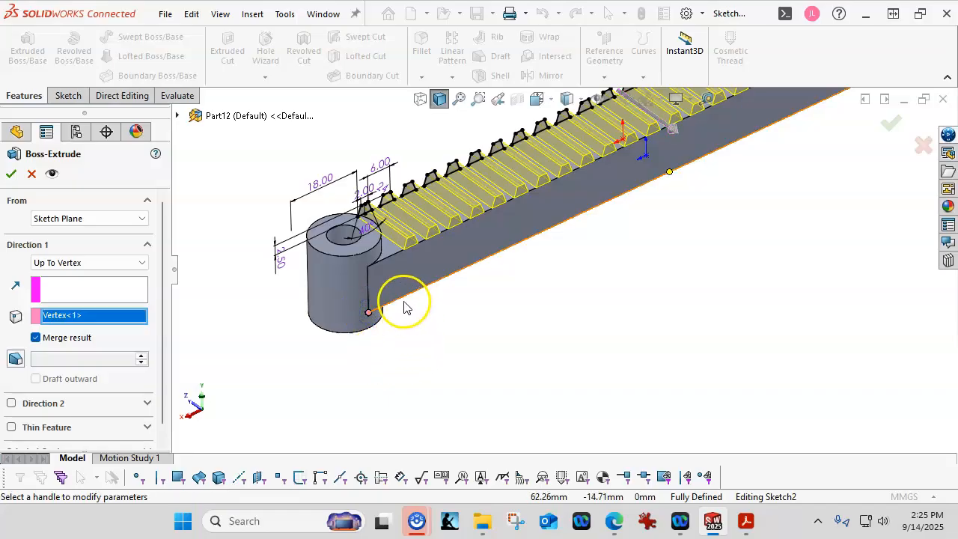
scroll(505, 363, up, 1)
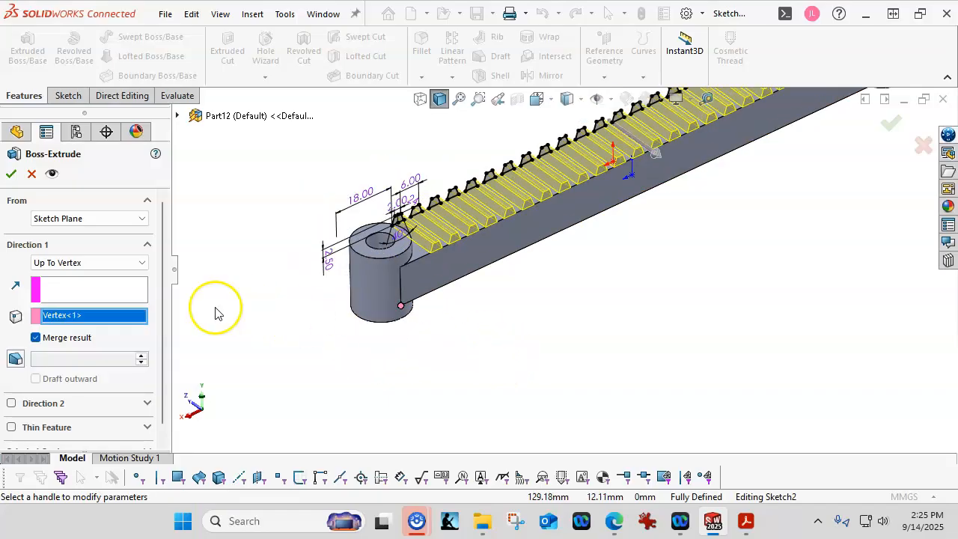
Extrude the teeth Up To Surface at the rack's front face, creating Boss-Extrude3.
click(110, 264)
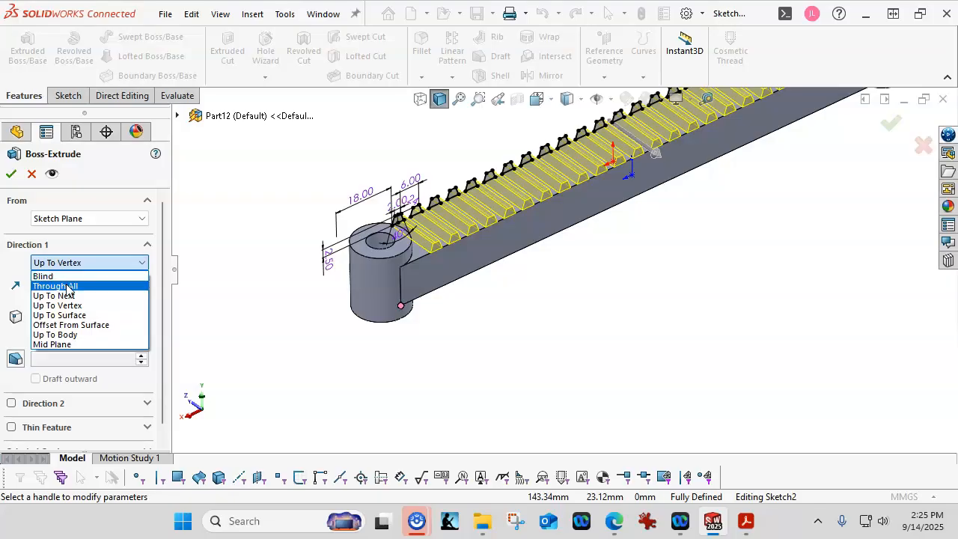
click(68, 315)
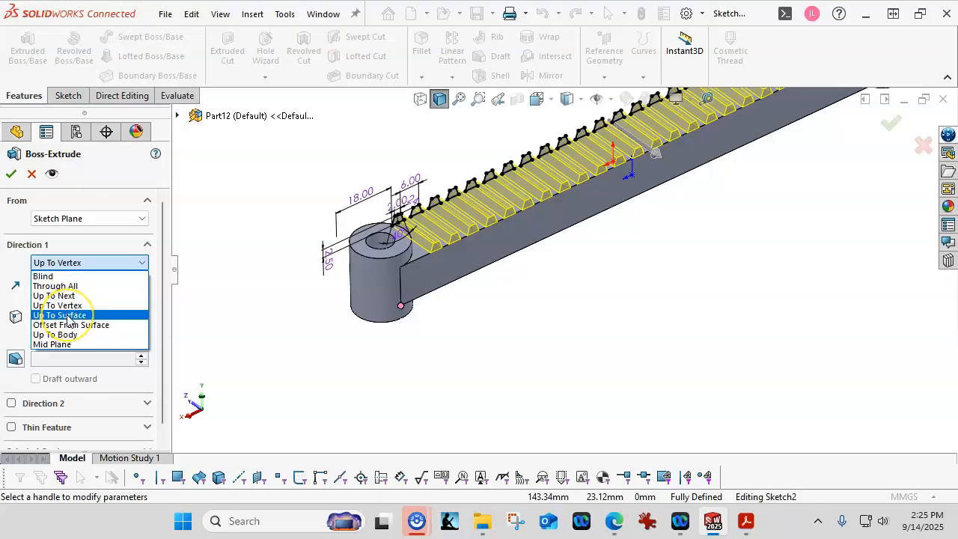
click(66, 315)
click(416, 281)
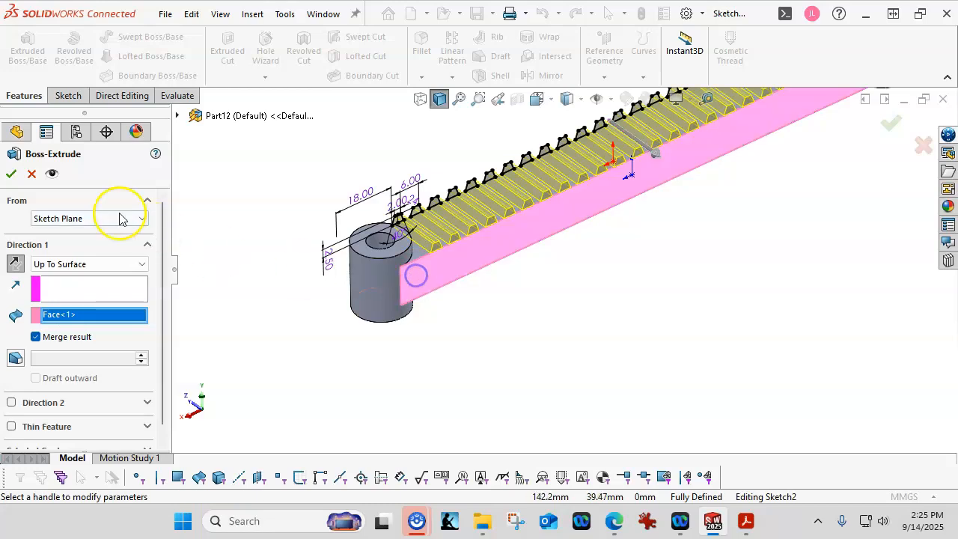
click(11, 173)
Switch to isometric view and save the part as '3-1' in a new A04 folder under CSWA25.
click(623, 372)
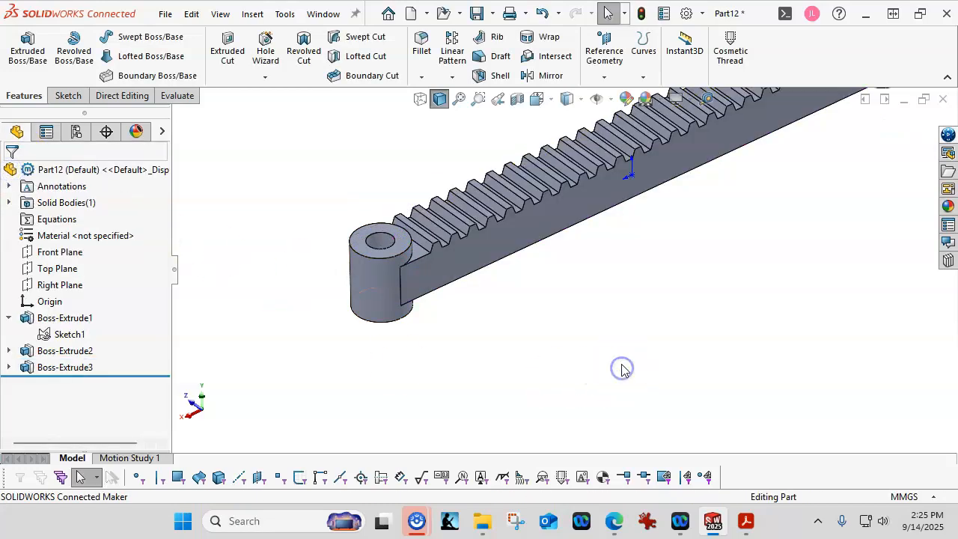
key(ctrl+7)
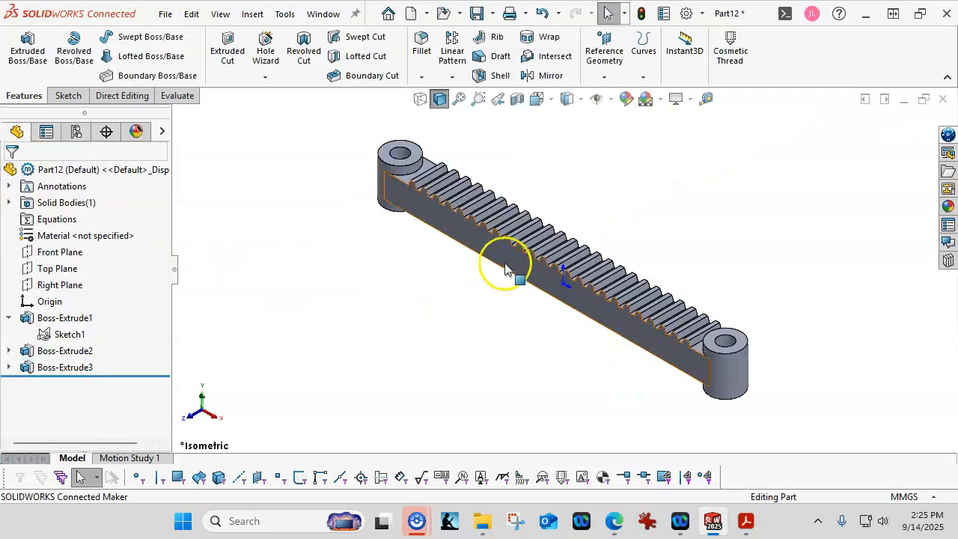
click(476, 14)
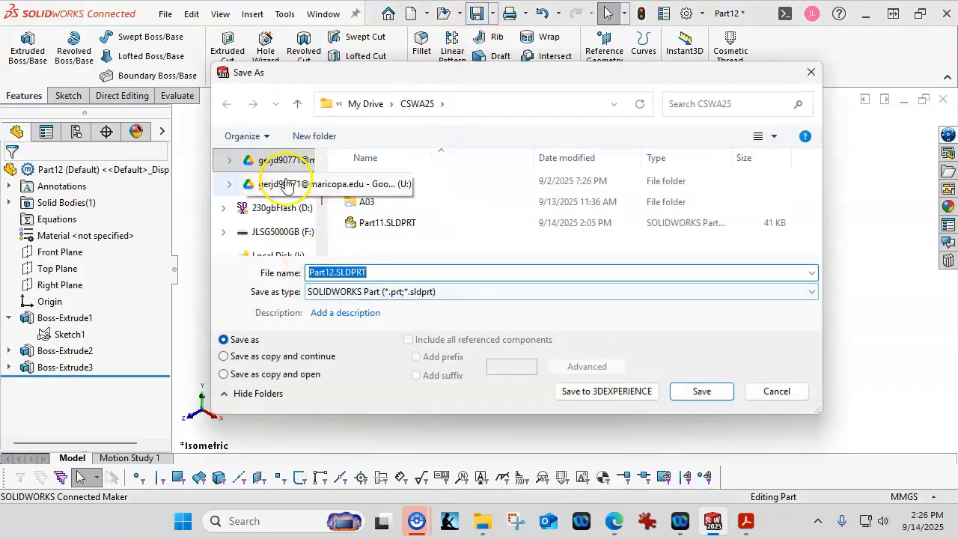
click(316, 136)
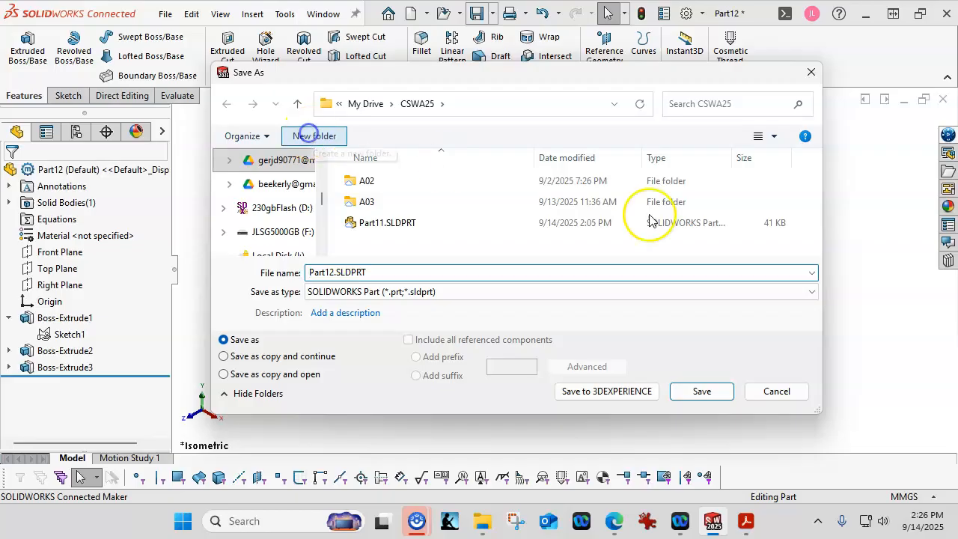
text(A04)
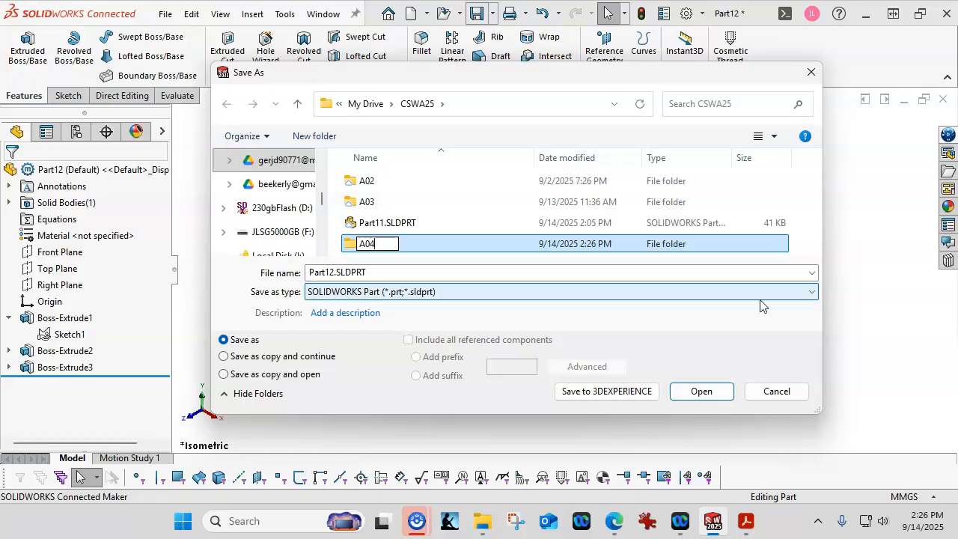
key(Return)
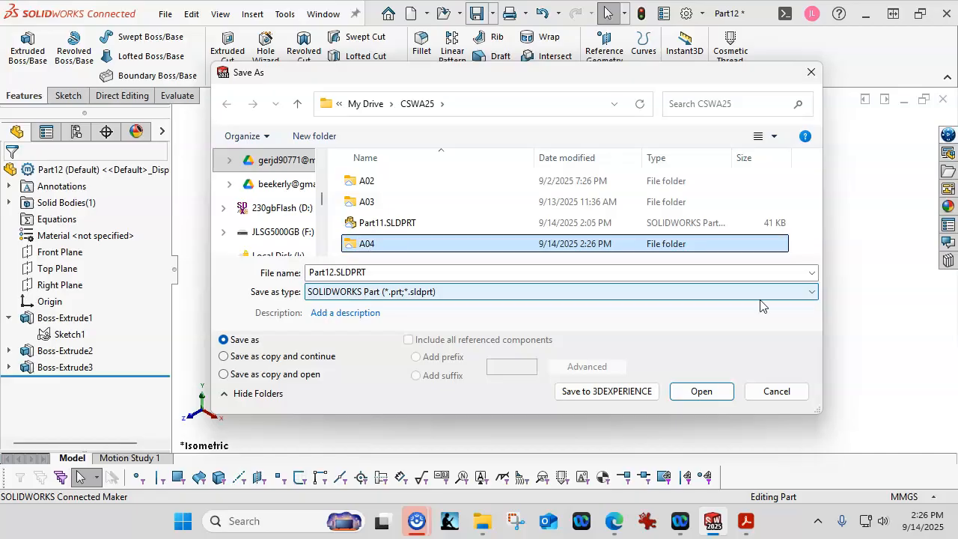
double_click(365, 243)
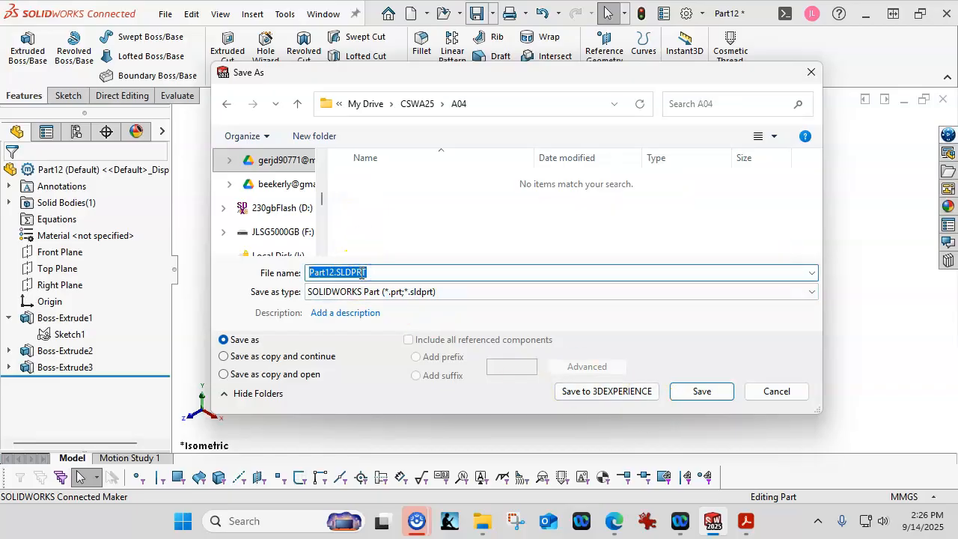
text(3-1)
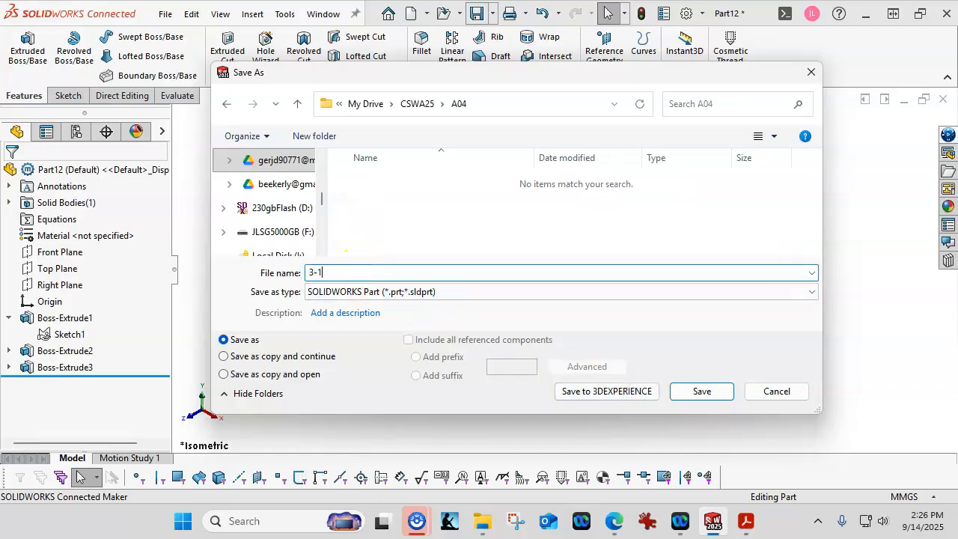
click(690, 393)
drag(957, 159, 401, 150)
scroll(667, 338, up, 1)
scroll(667, 339, up, 2)
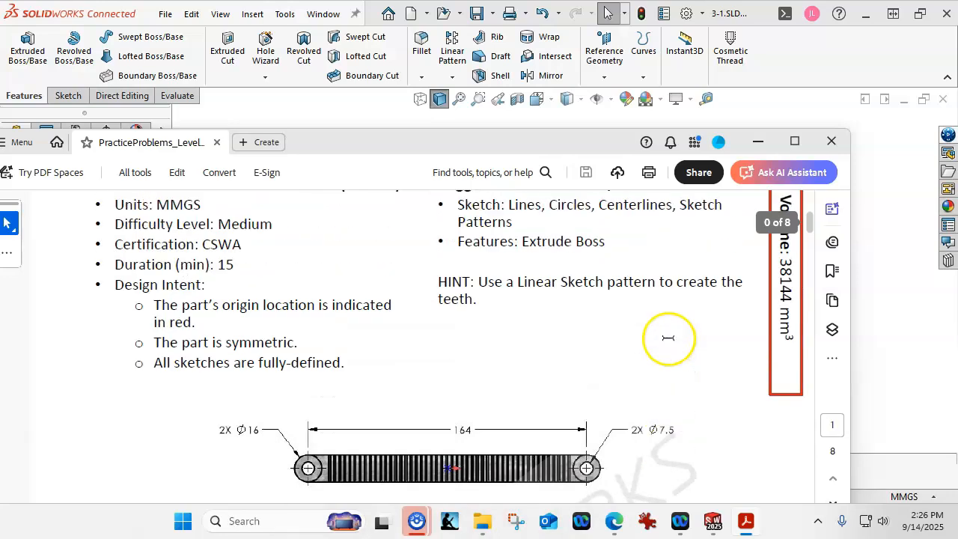
drag(594, 138, 957, 142)
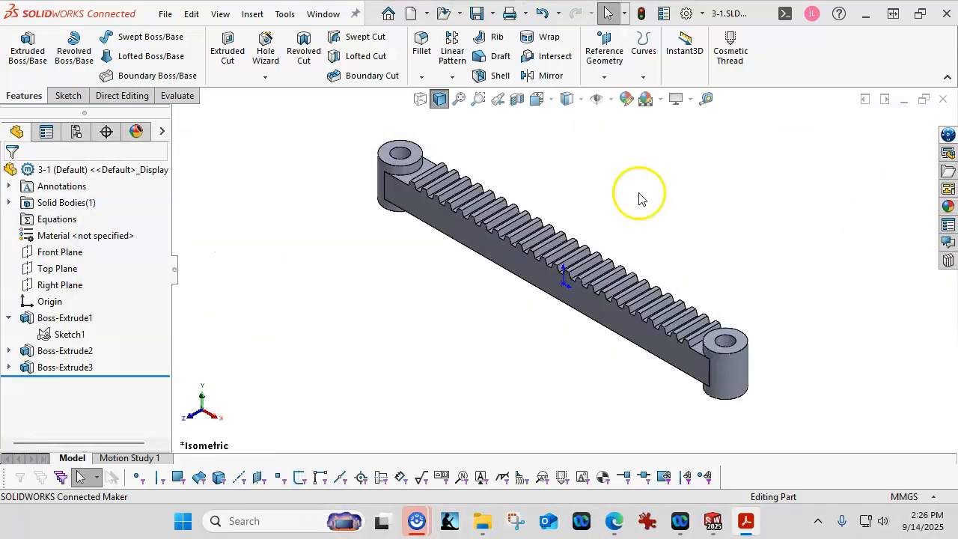
Run Mass Properties to confirm 38144.117 mm³ volume and 38.144 g mass, then view from Front.
click(161, 96)
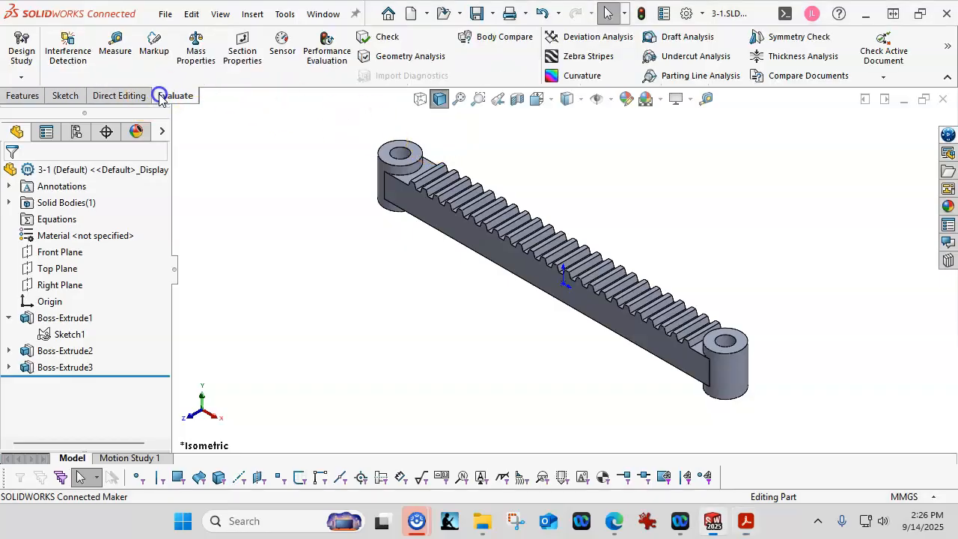
click(195, 47)
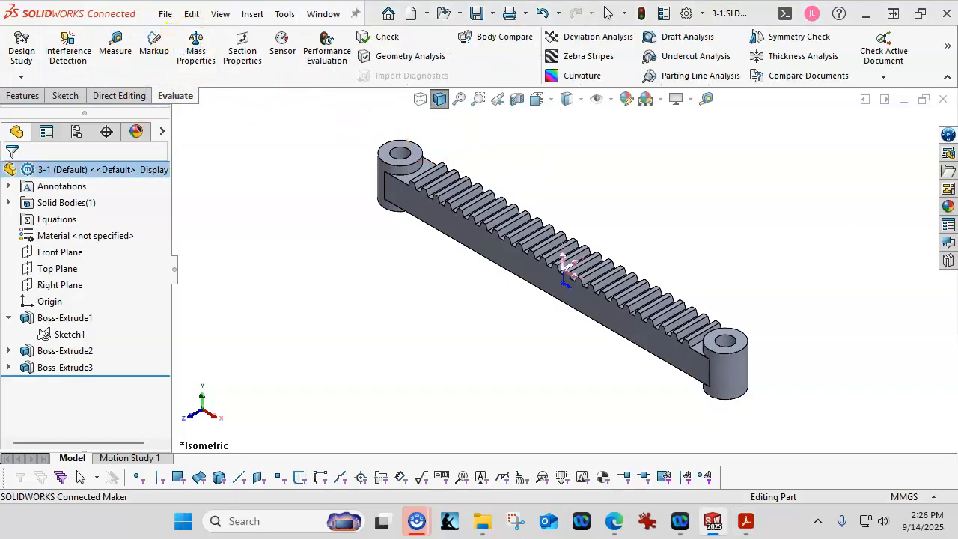
drag(819, 193, 259, 79)
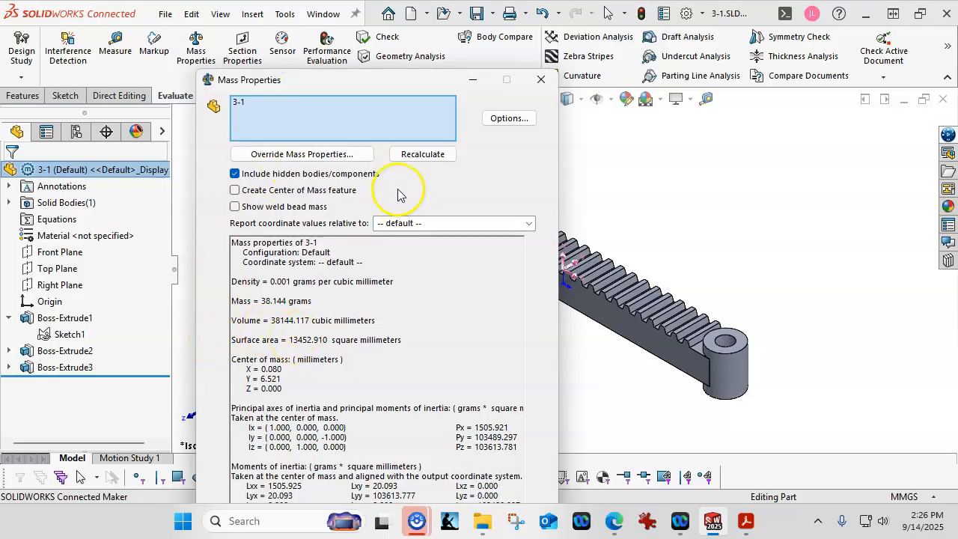
click(542, 81)
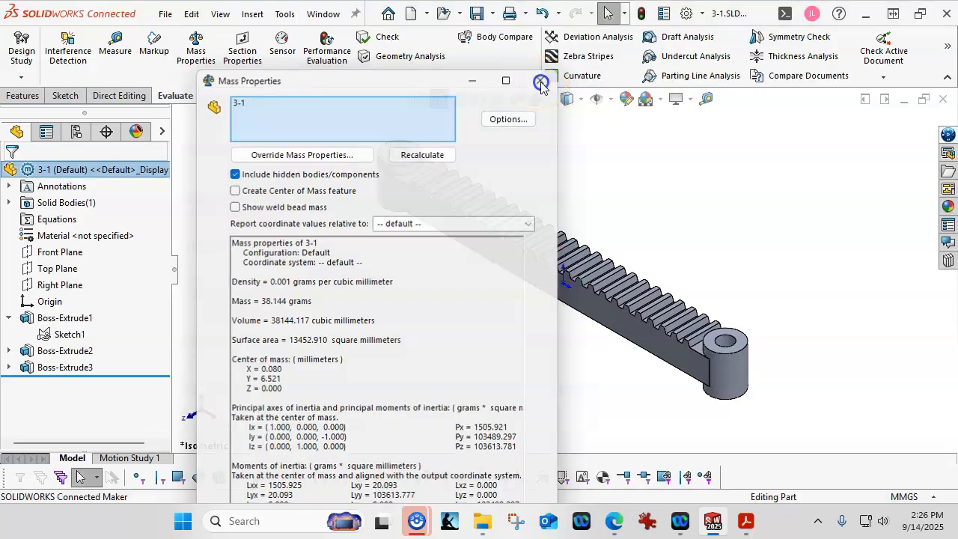
key(ctrl+1)
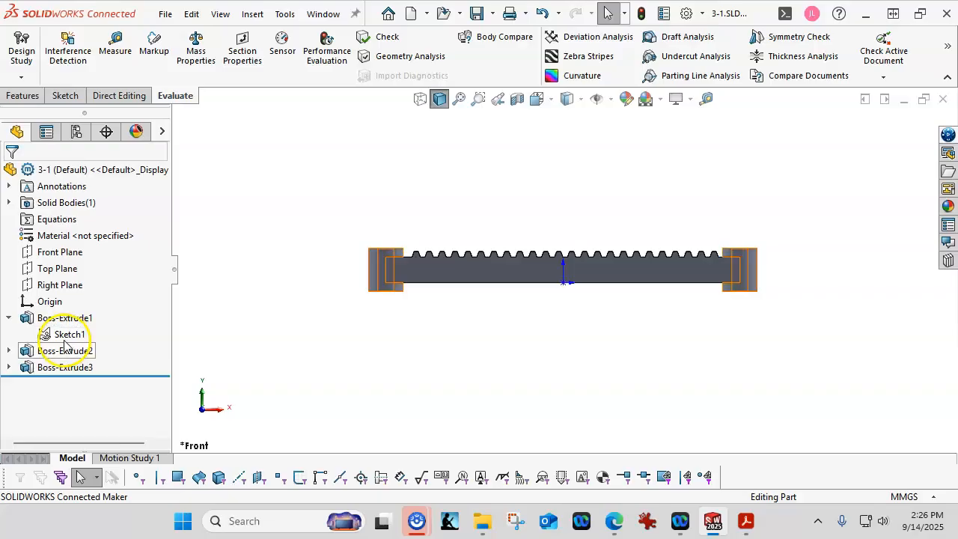
Display Sketch2's dimensions and change the 18.00 tooth dimension to 19.19.
click(9, 368)
click(68, 384)
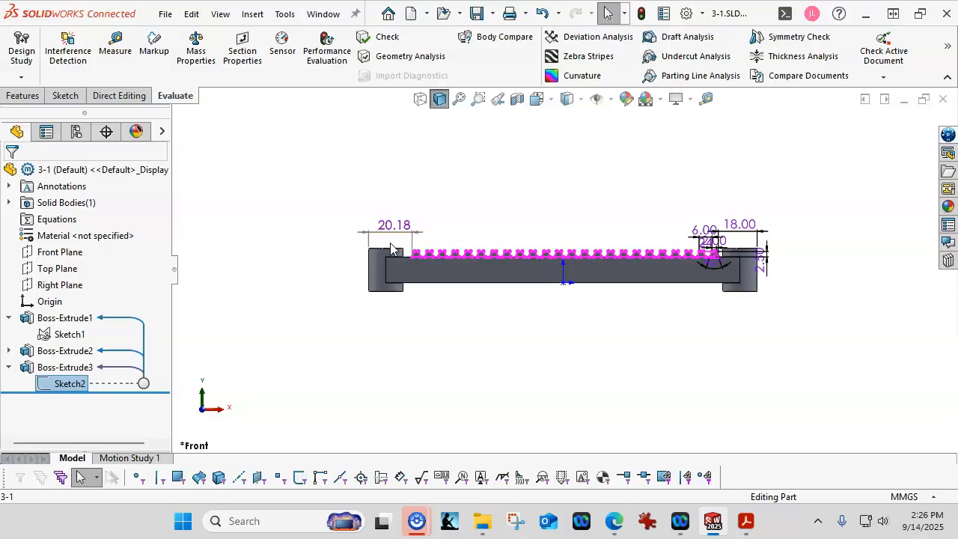
double_click(737, 223)
right_click(640, 238)
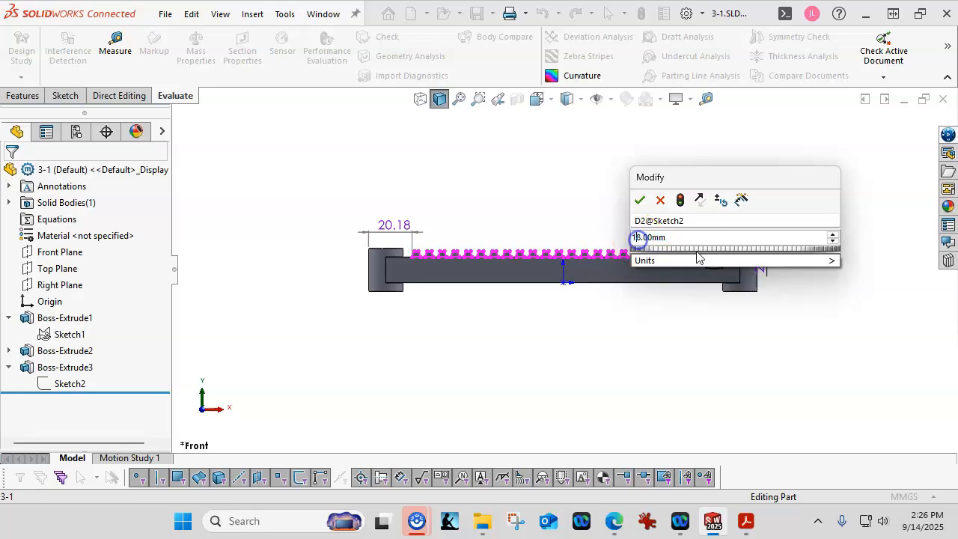
mouse_move(723, 260)
key(BackSpace)
text(9.)
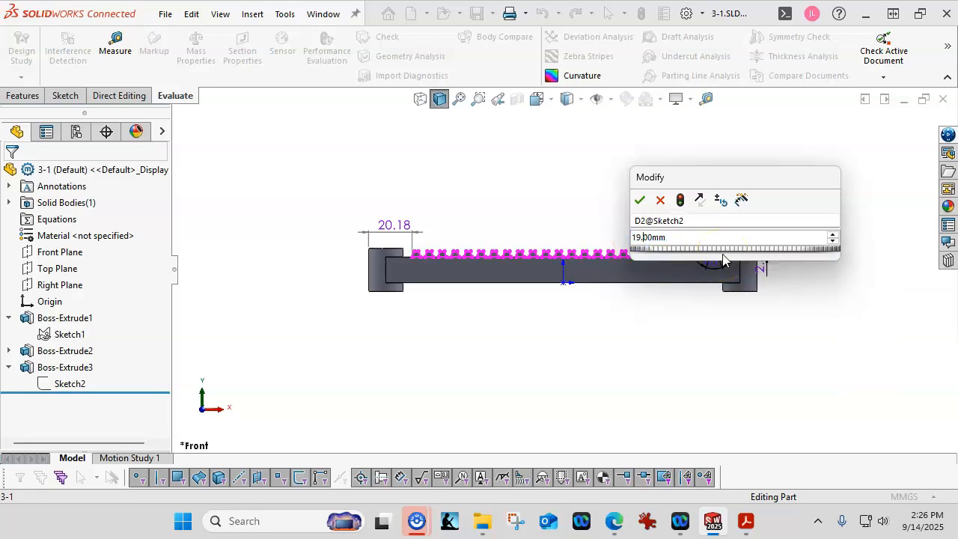
text(19)
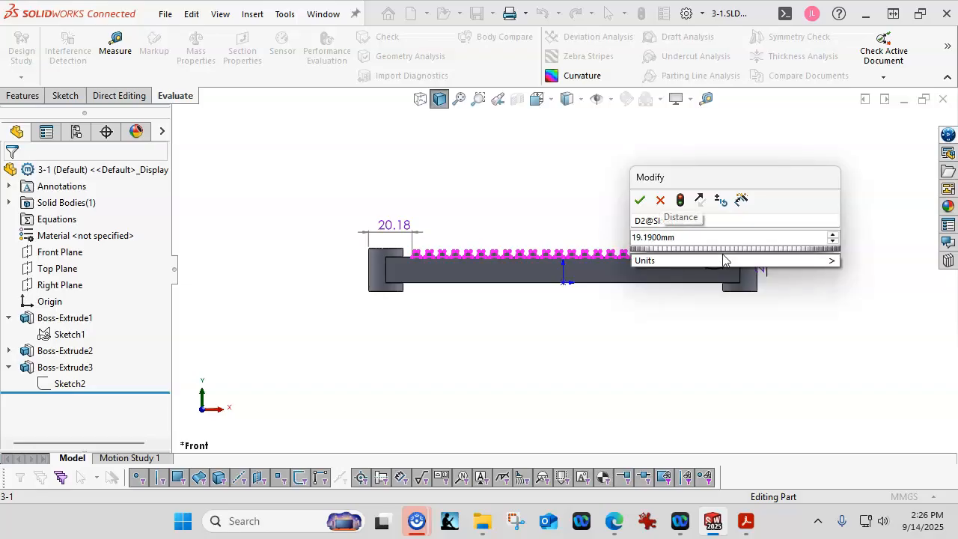
click(639, 201)
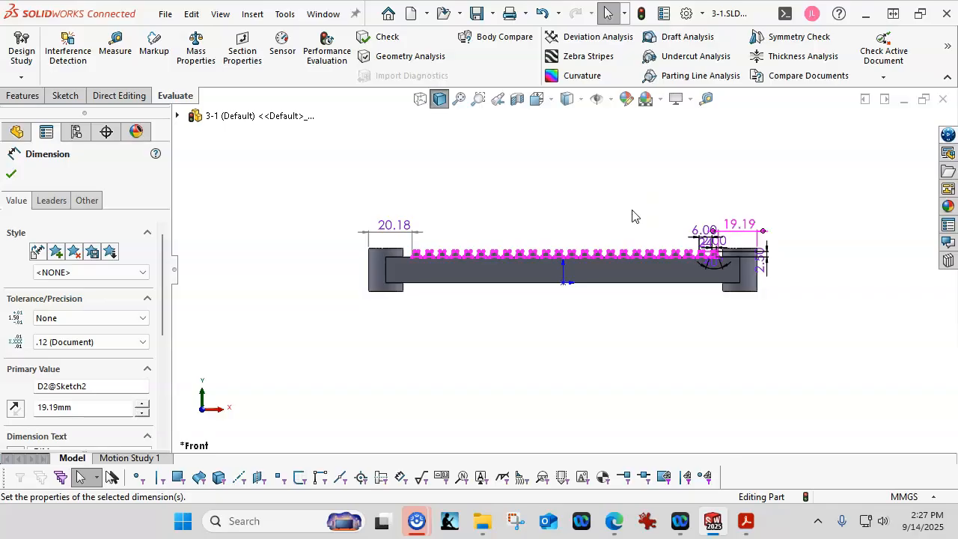
Correct the tooth dimension from 19.19 to 19.09 mm and rebuild the rack.
double_click(738, 224)
click(649, 244)
key(BackSpace)
text(09mm)
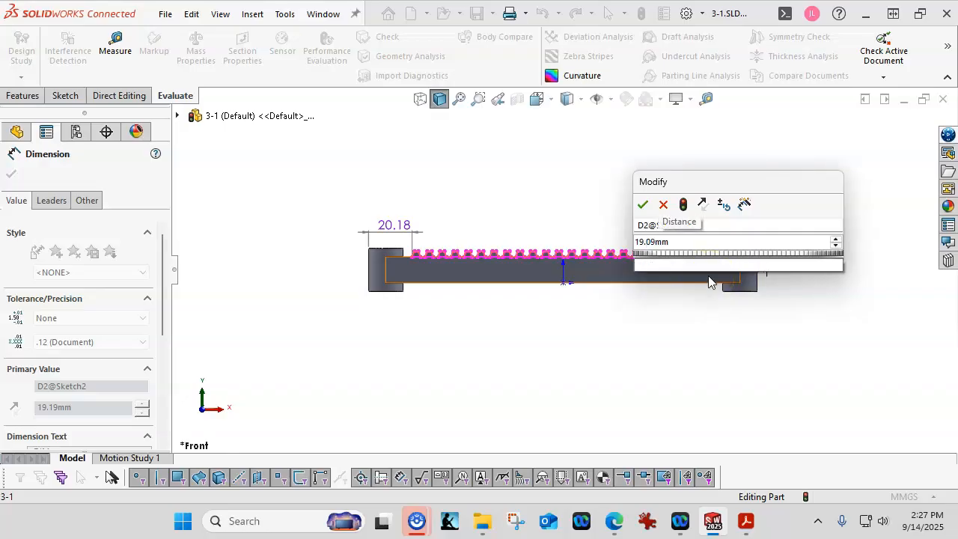
key(Return)
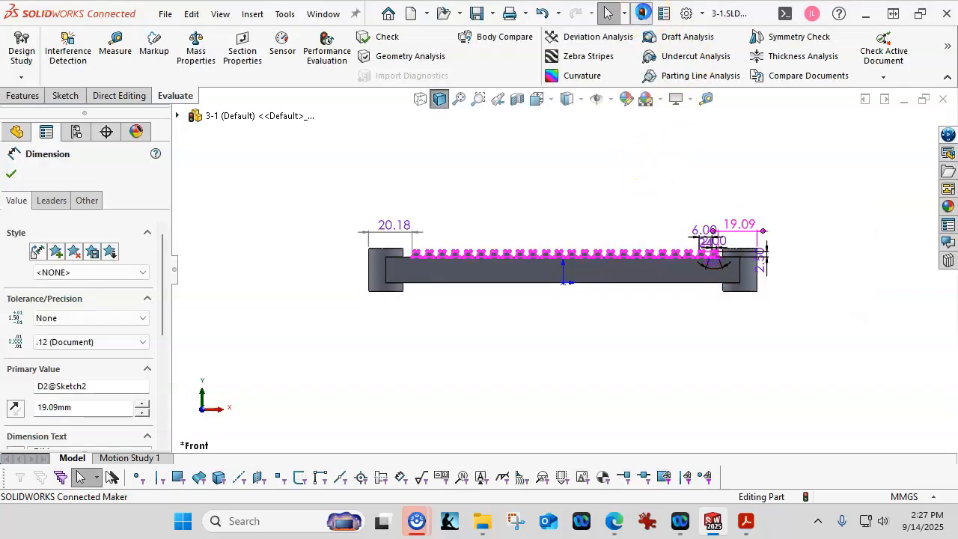
click(643, 14)
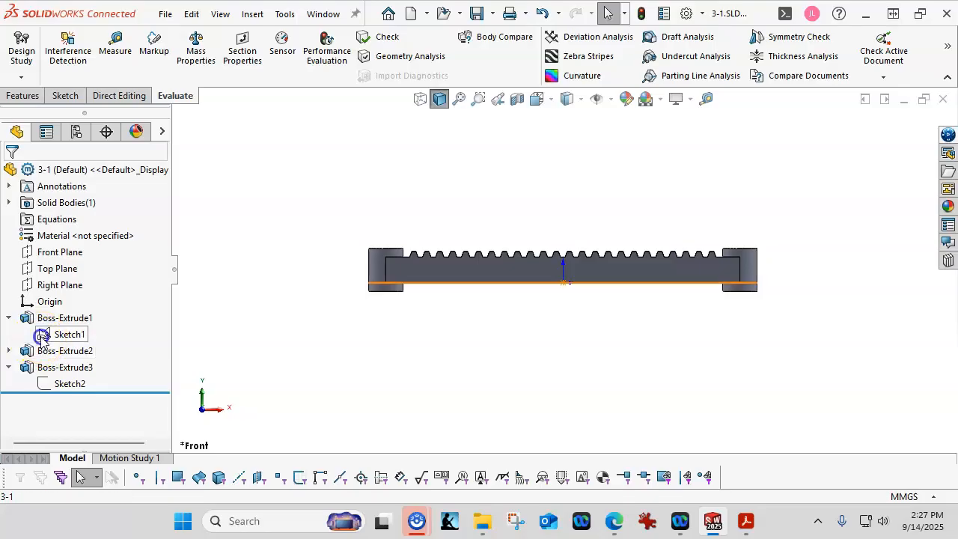
Check Sketch1 and Sketch2 for the equal 19.09 mm end gaps, then orbit the rack into 3-D.
click(43, 336)
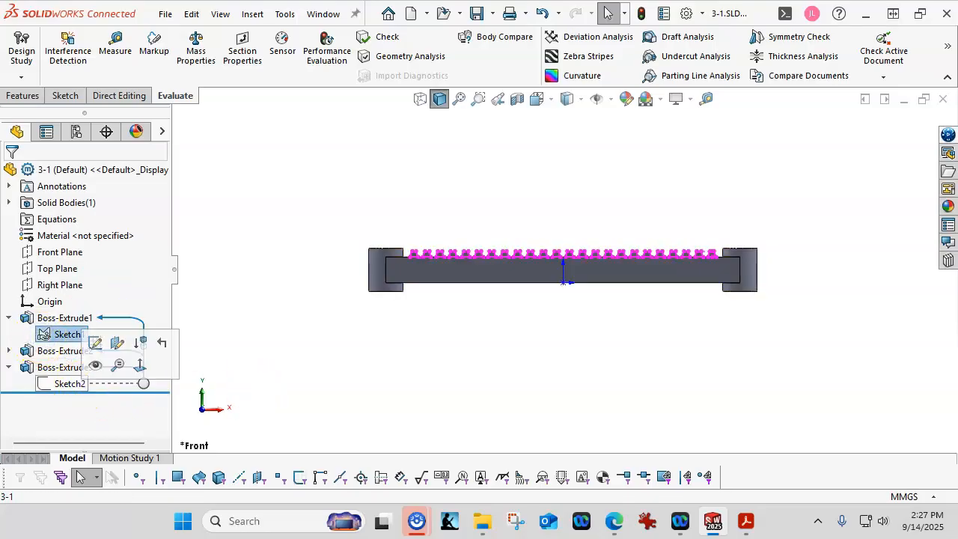
click(69, 383)
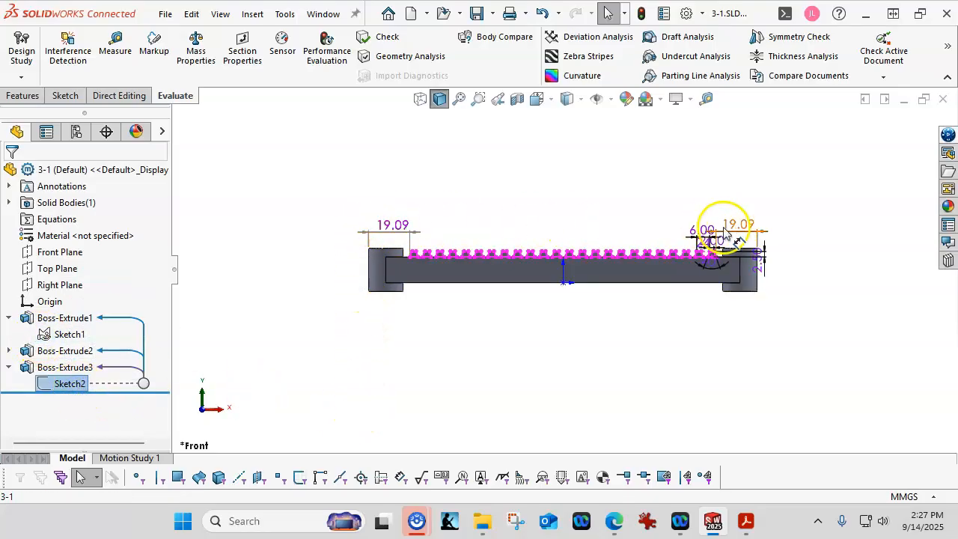
click(681, 336)
middle_drag(655, 315, 628, 406)
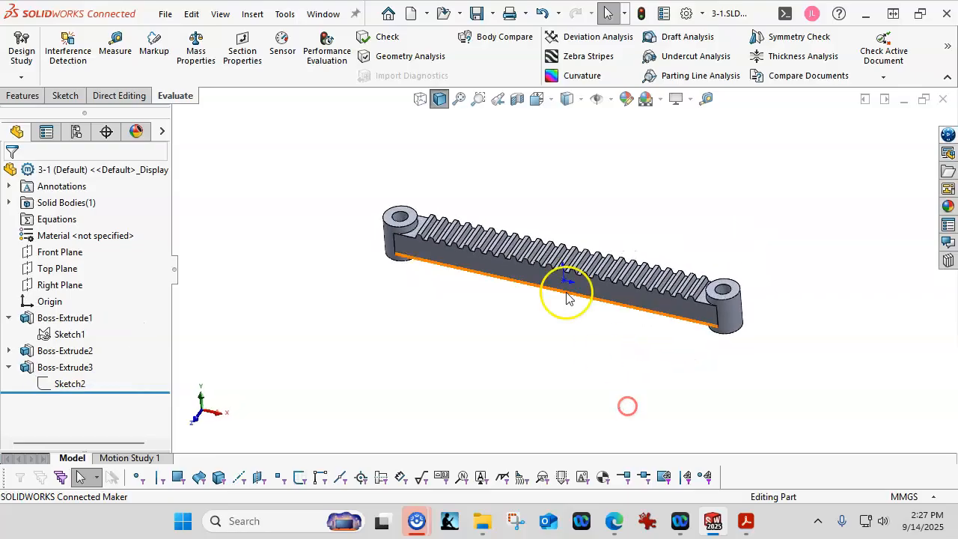
click(200, 57)
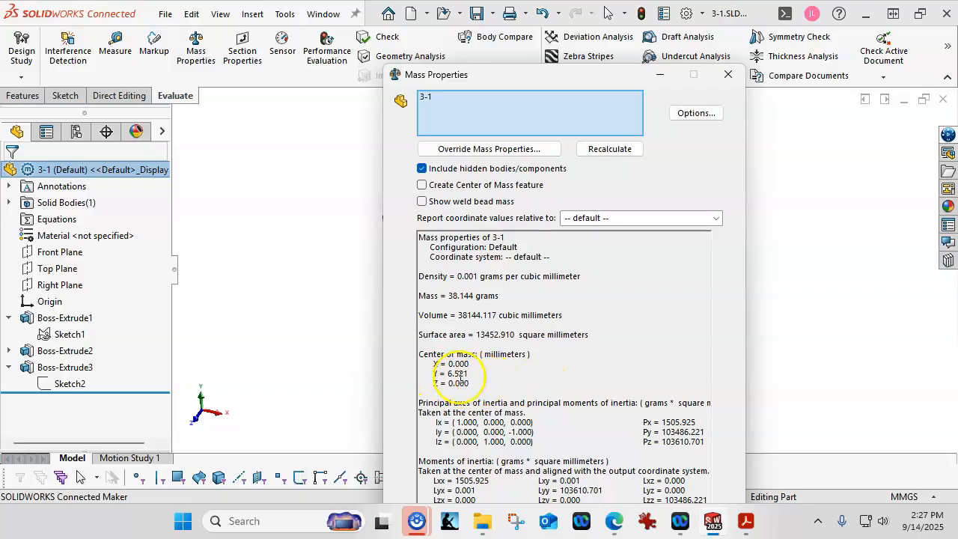
drag(505, 78, 542, 86)
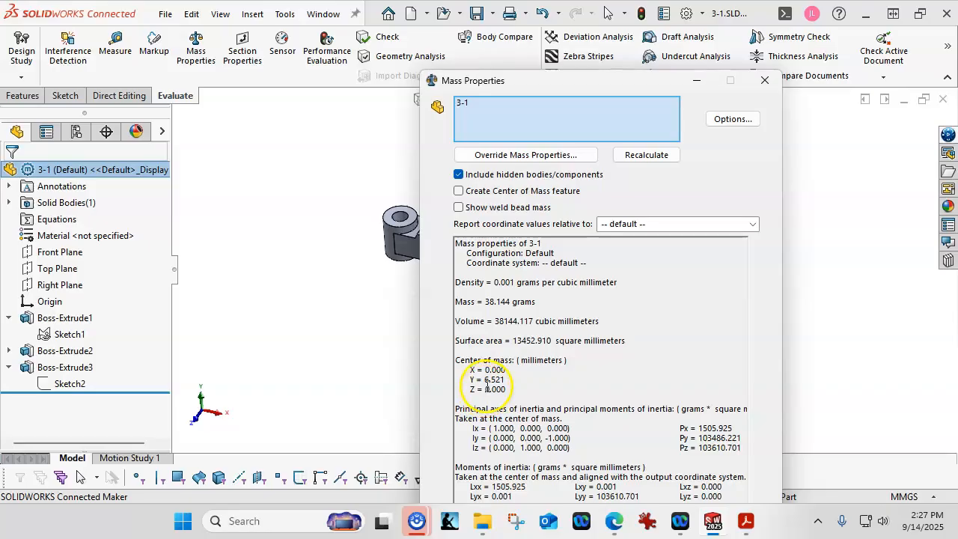
mouse_move(535, 82)
mouse_down()
mouse_move(743, 98)
mouse_move(516, 81)
mouse_up()
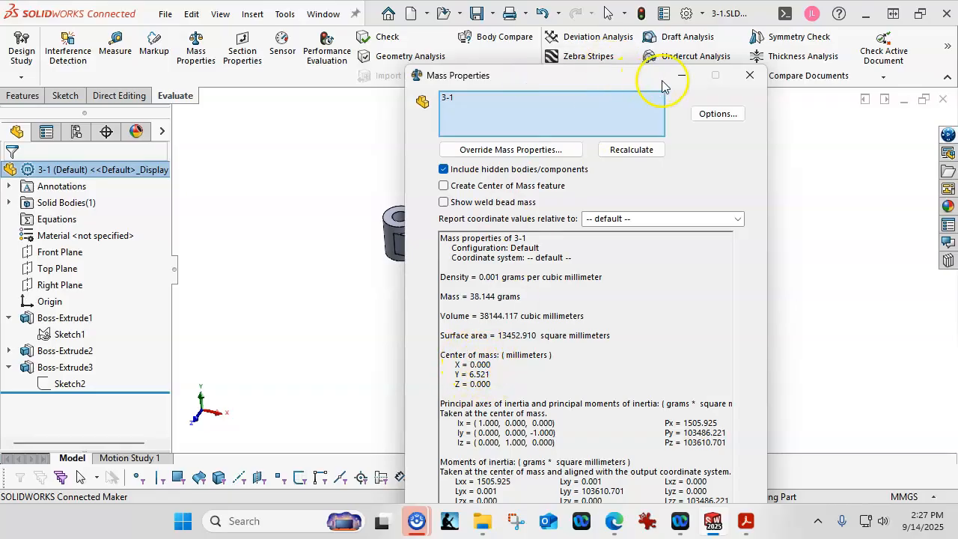
click(748, 78)
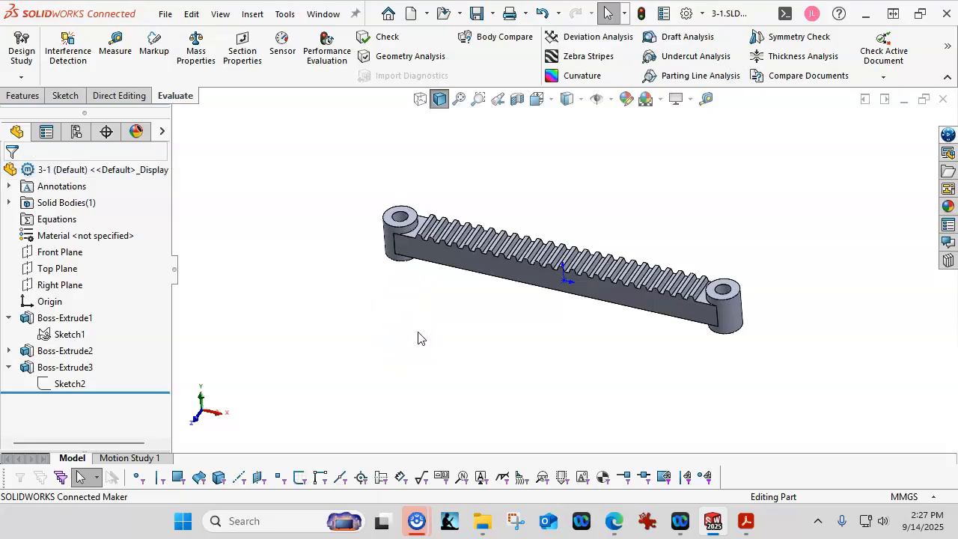
key(ctrl+7)
click(357, 294)
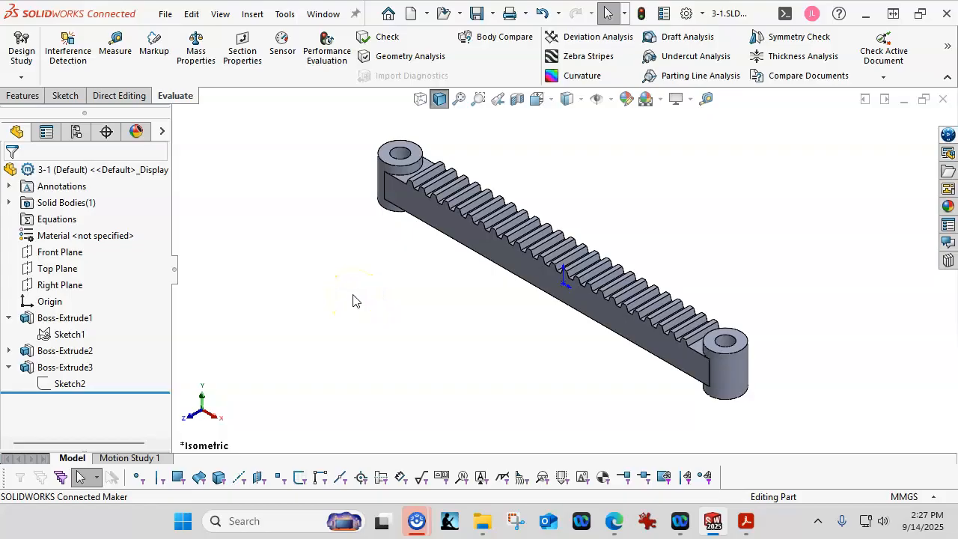